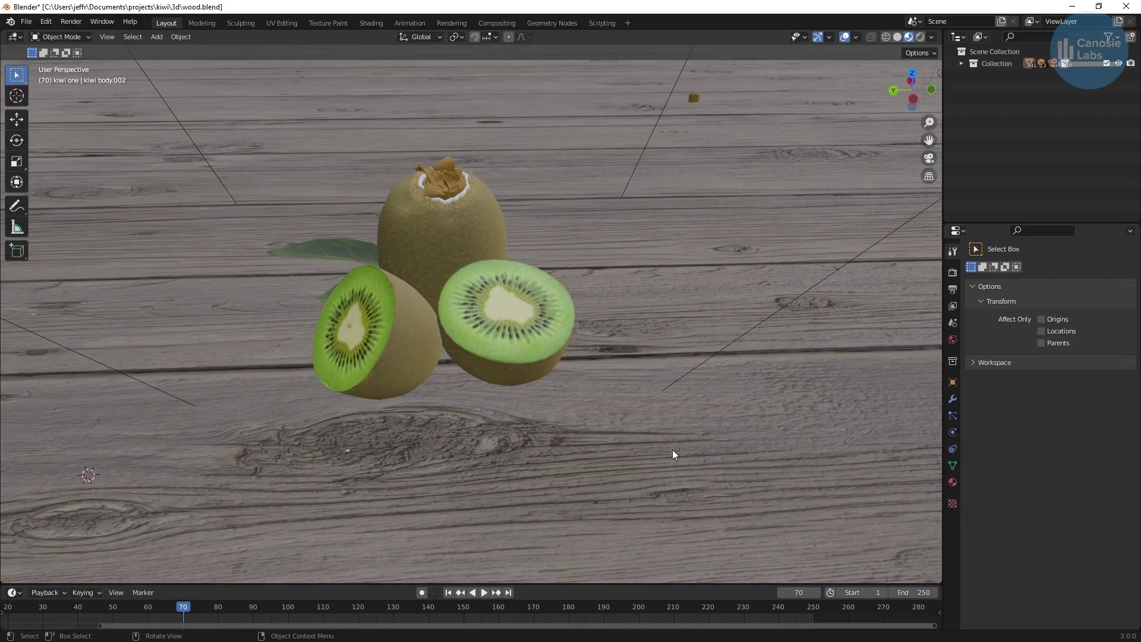
middle_drag(672, 451, 372, 446)
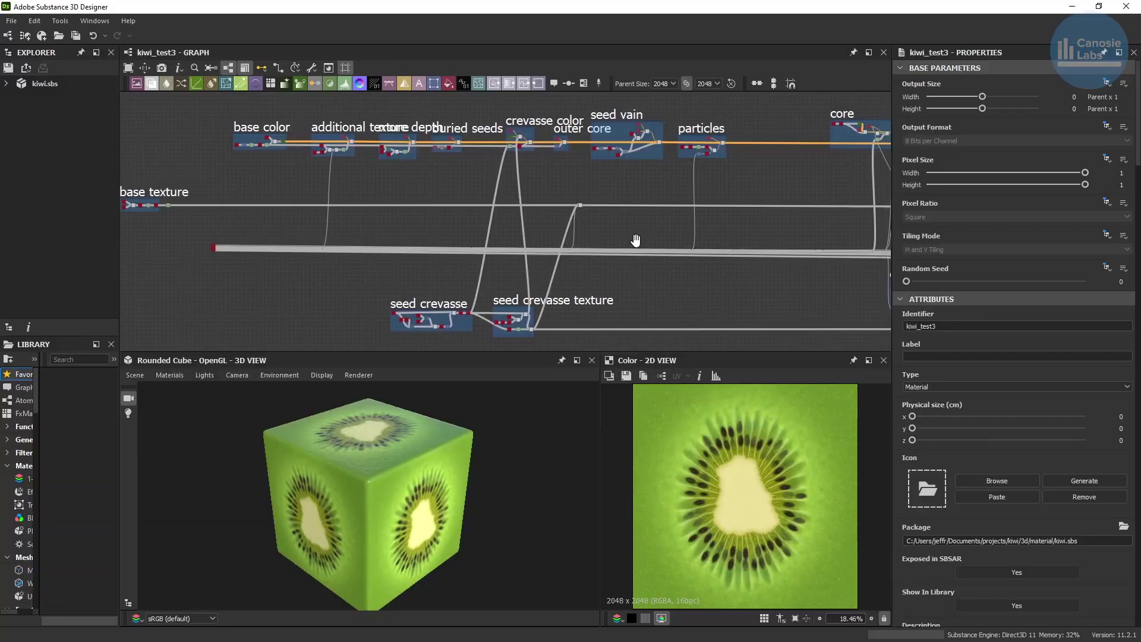
middle_drag(636, 240, 313, 230)
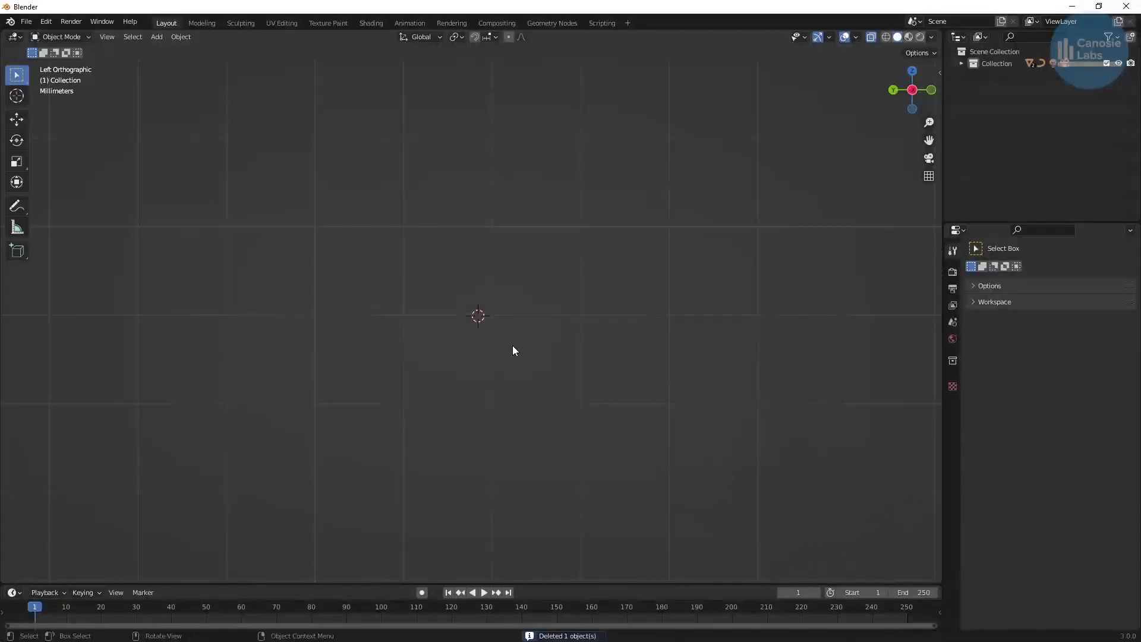
Add a cube mesh at the scene origin
key(shift+a)
mouse_move(537, 347)
click(572, 356)
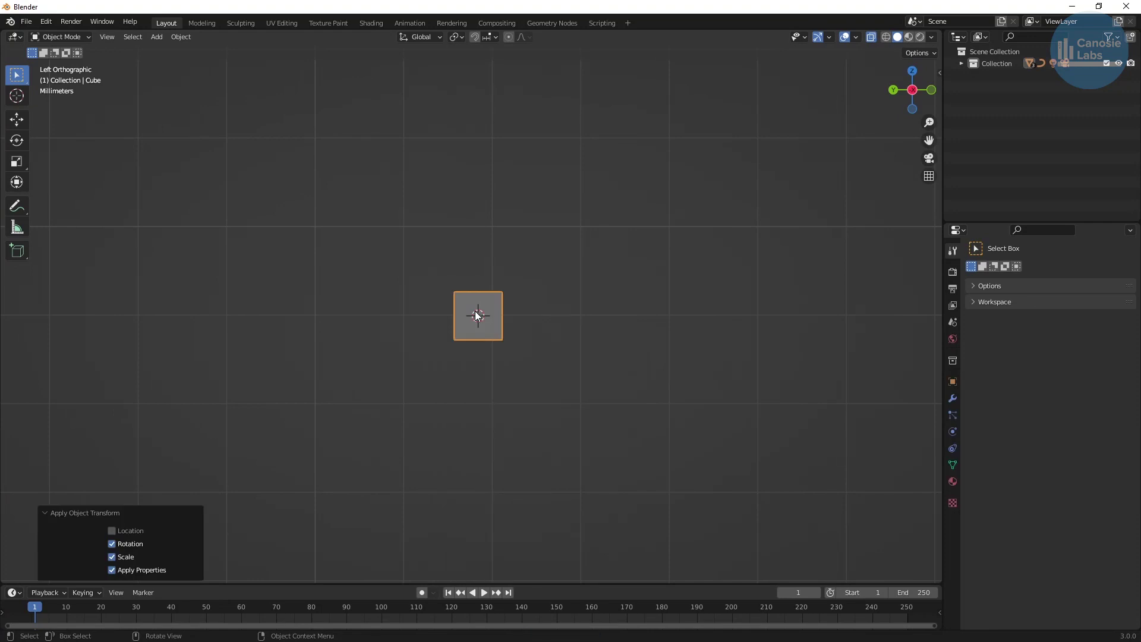
Add a horizontal loop cut near the cube's top edge and move one side inward along Y to make a thin block
key(Tab)
key(ctrl+r)
click(503, 312)
click(503, 299)
drag(493, 285, 510, 353)
key(g)
key(y)
click(470, 344)
Extrude the small upper face of the thin block outward about 0.0048 m to form a long strip
drag(912, 90, 906, 94)
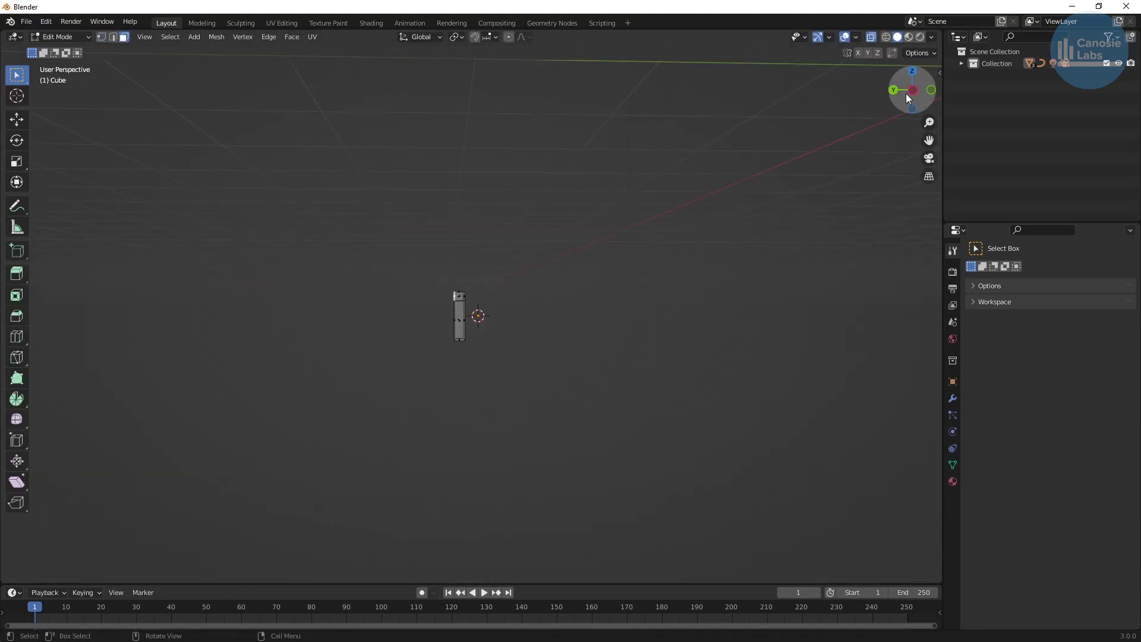
click(914, 92)
key(e)
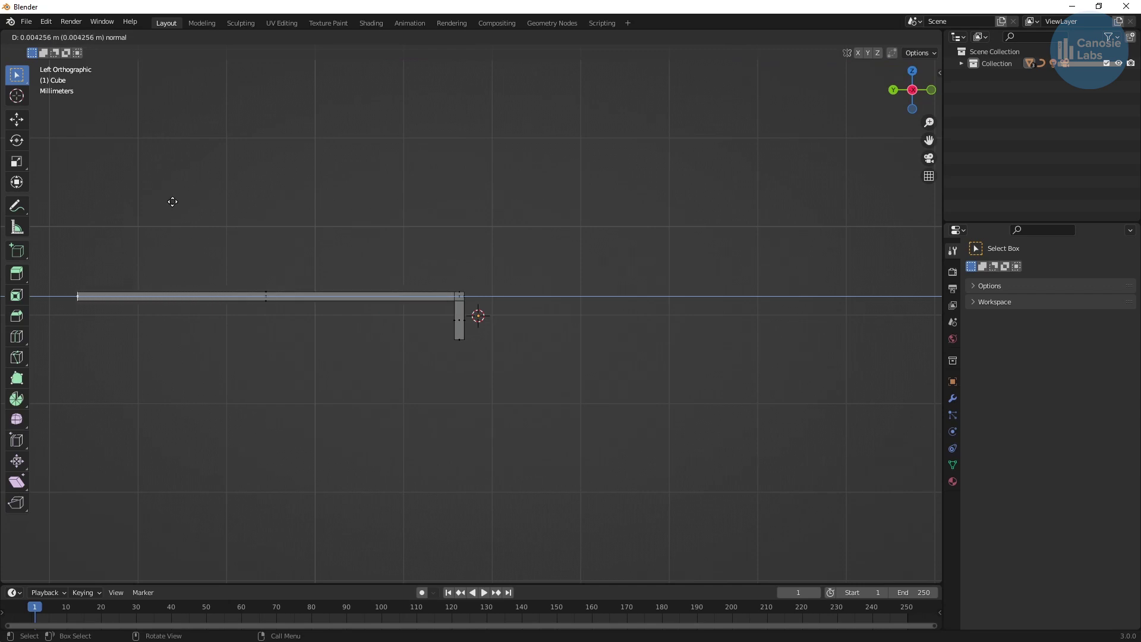
click(128, 203)
Select the edges along the hooked end and the far end of the strip and mark them as UV seams
shift+middle_drag(324, 318, 334, 318)
alt+shift+click(563, 416)
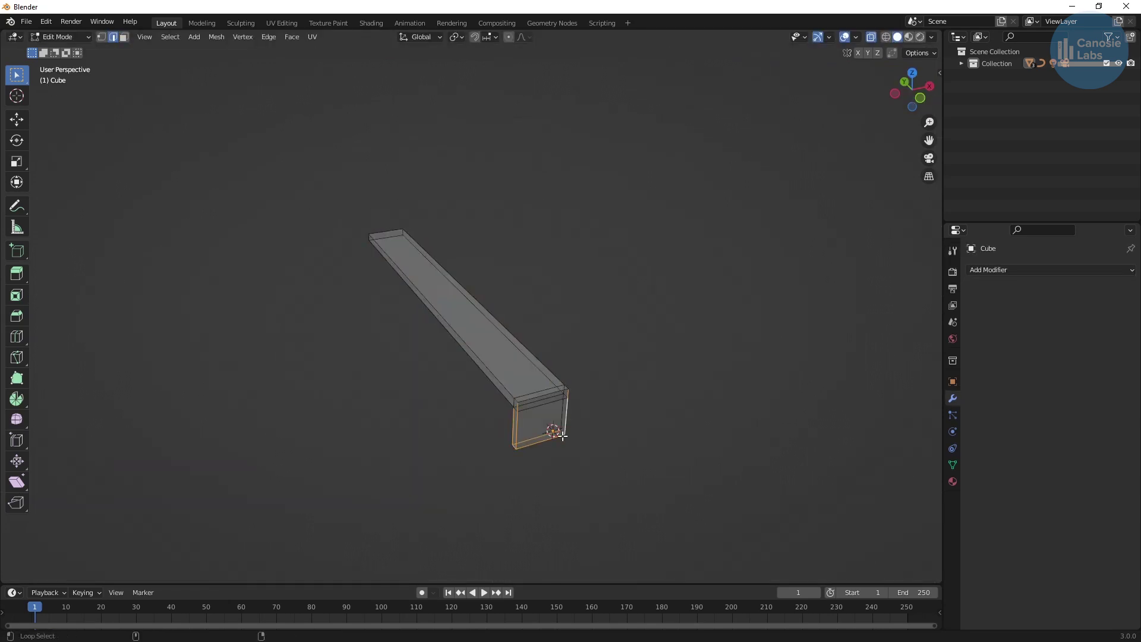
alt+shift+click(567, 418)
alt+shift+click(514, 402)
alt+shift+click(378, 239)
key(u)
click(418, 403)
click(514, 409)
key(u)
click(514, 409)
Select the whole strip mesh and unwrap its UVs
middle_drag(515, 409, 495, 424)
key(a)
key(u)
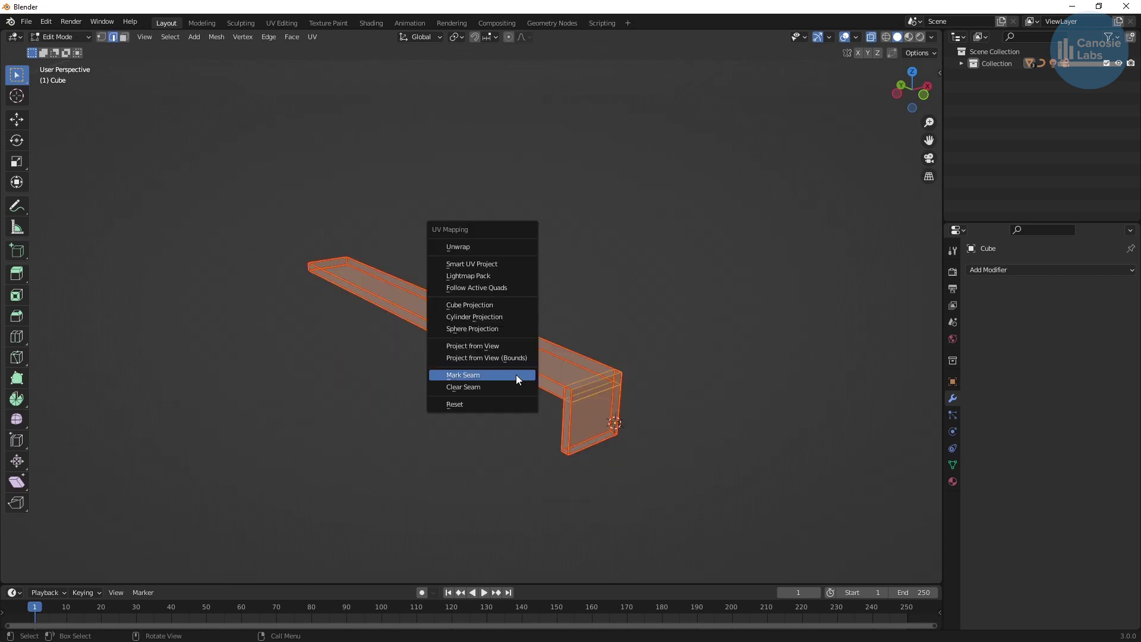
click(515, 247)
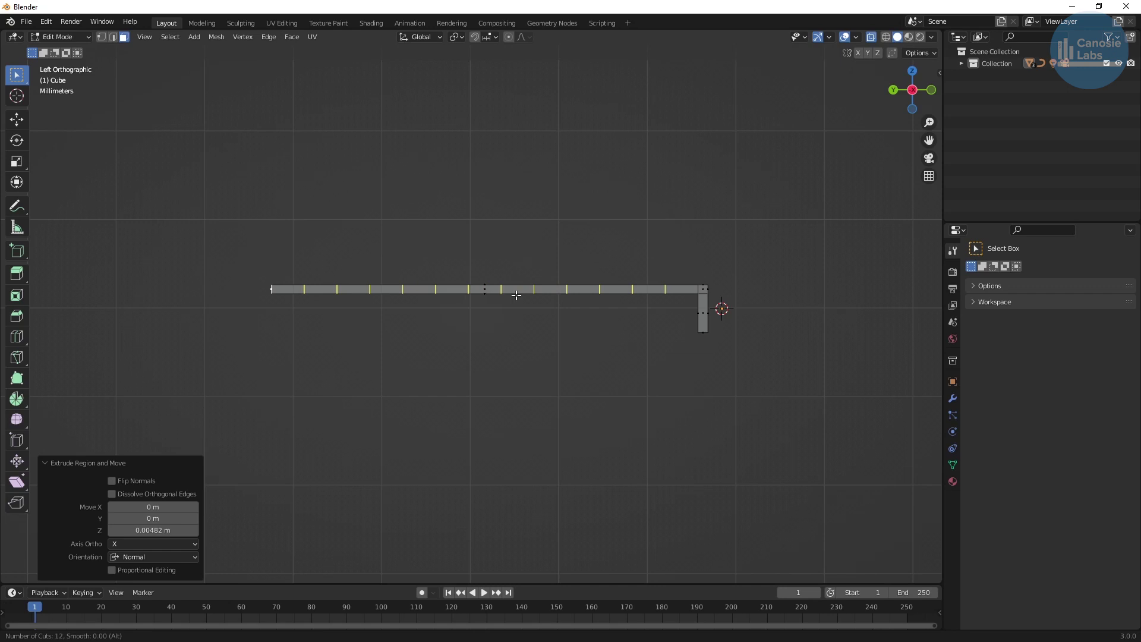
Add a Subdivision Surface modifier to the strip with viewport level 2
key(Tab)
click(953, 398)
click(988, 270)
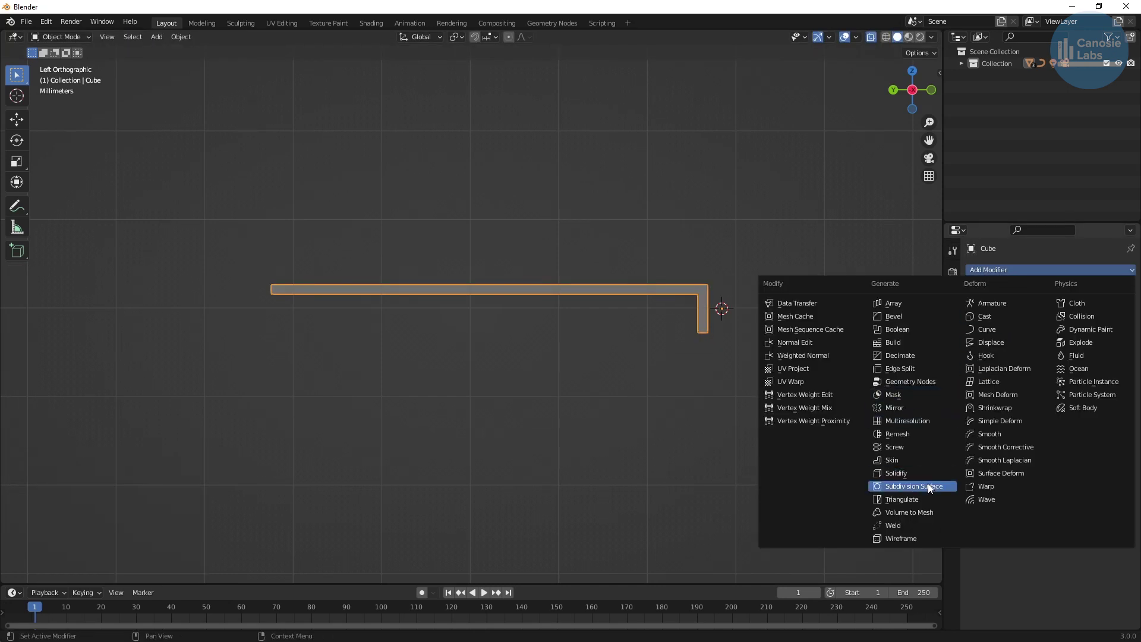
click(850, 485)
double_click(1112, 322)
text(2)
key(Return)
Apply smooth shading to the strip
key(Tab)
key(Tab)
right_click(462, 290)
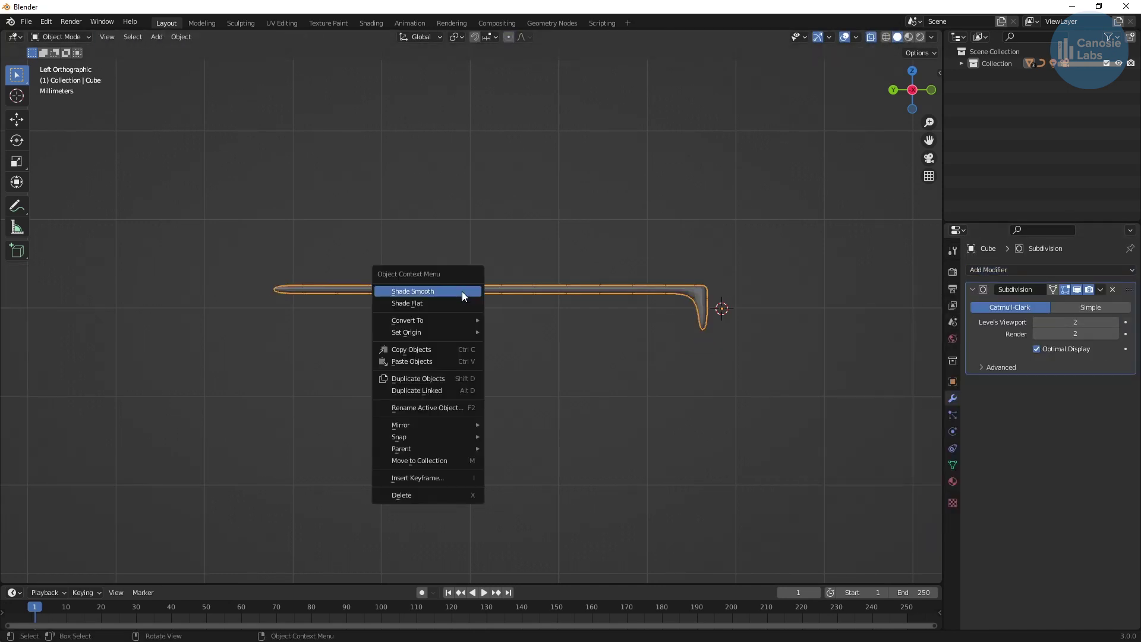
click(462, 291)
Lower one cross-section of the strip along Z and rotate its free end by about -19.8° with proportional editing
key(Tab)
drag(387, 258, 420, 329)
key(g)
key(z)
click(420, 341)
drag(235, 258, 318, 321)
key(r)
click(326, 277)
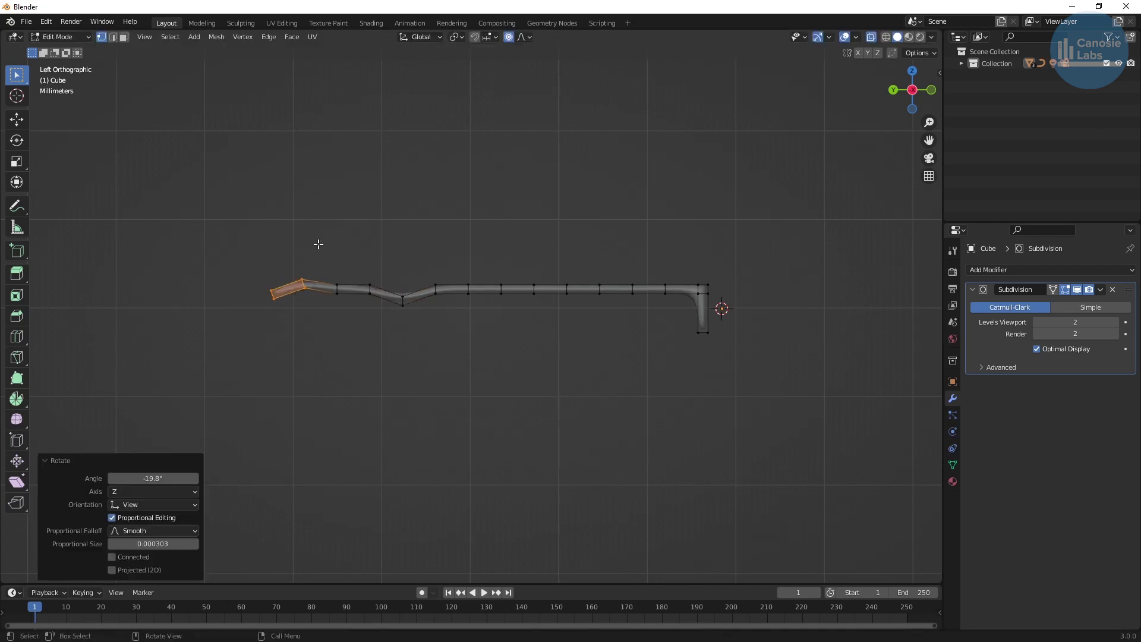
Shift further sections of the strip and rotate its hooked end to create a wavy side profile
drag(324, 257, 376, 328)
key(g)
click(372, 316)
drag(453, 259, 540, 358)
key(g)
drag(684, 266, 733, 357)
key(r)
click(749, 382)
key(Tab)
Narrow the hair strand along the X axis in top view and apply its transform
middle_drag(645, 367, 503, 418)
key(Tab)
key(Tab)
middle_drag(514, 364, 555, 370)
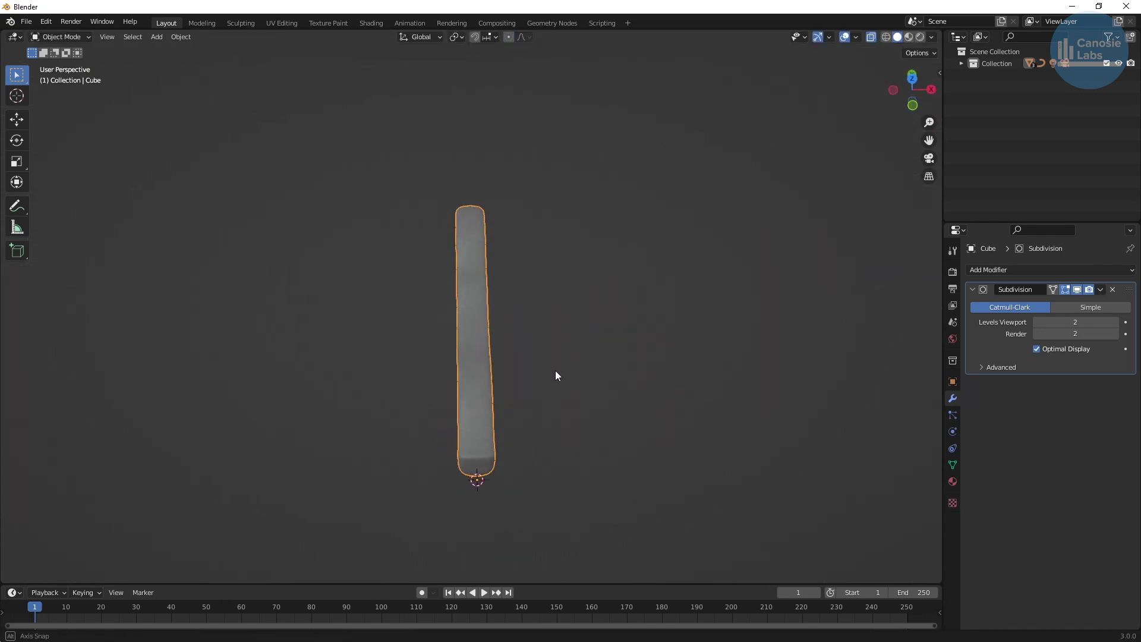
key(KP_7)
key(s)
key(x)
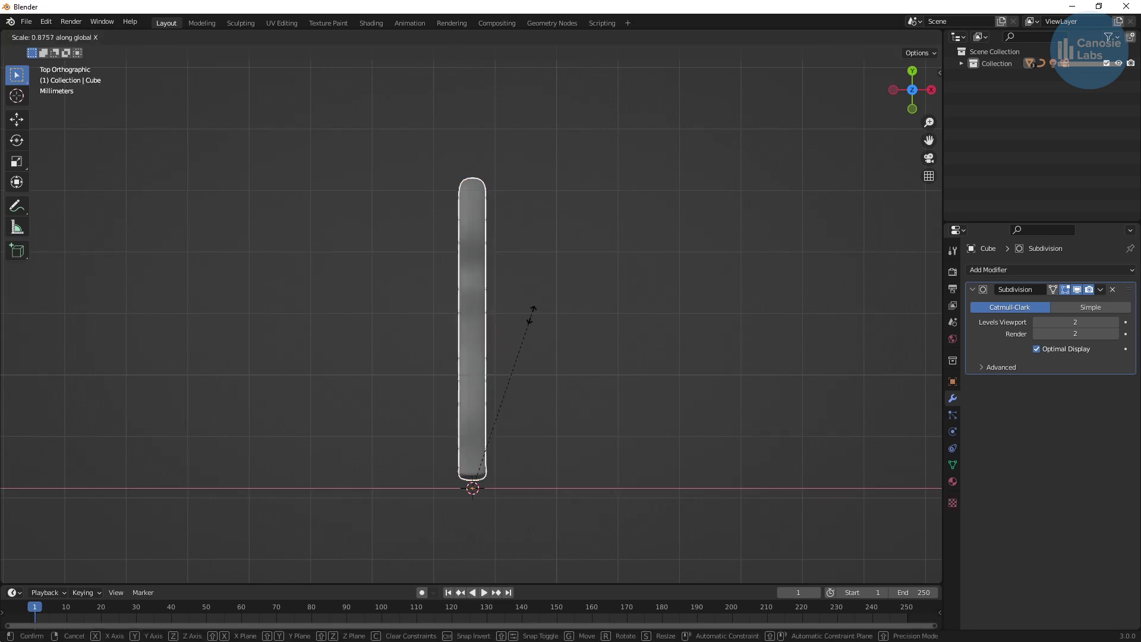
click(494, 375)
key(ctrl+a)
click(474, 320)
Move several sections of the strand sideways in top view so the hair curves irregularly
key(Tab)
key(g)
click(533, 302)
drag(420, 353, 490, 393)
key(g)
click(469, 399)
drag(437, 420, 498, 459)
key(g)
key(Tab)
middle_drag(505, 232, 370, 363)
key(alt+a)
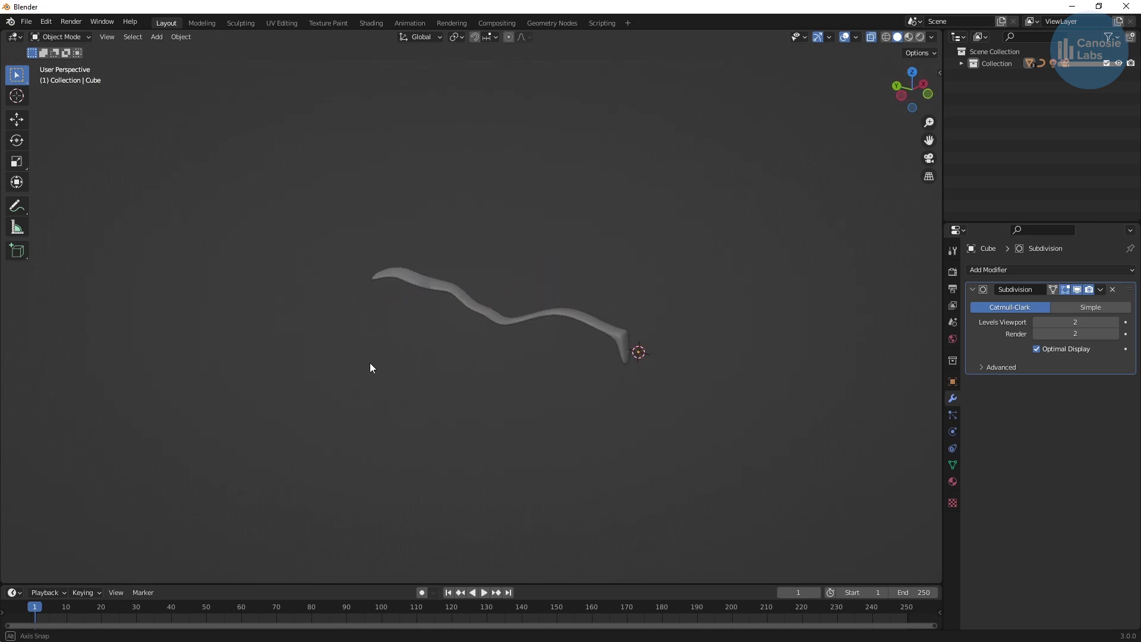
Assign an existing material to the hair strand
key(a)
click(953, 481)
click(973, 321)
click(987, 338)
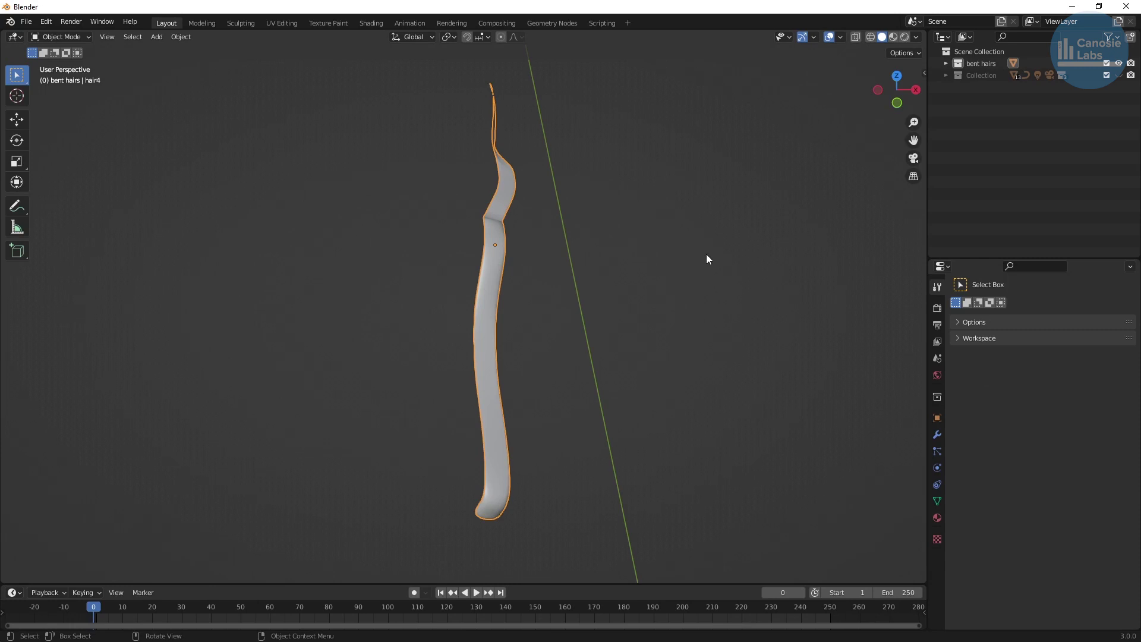
Scale hair4 down uniformly to about 0.201 and apply its rotation and scale
key(s)
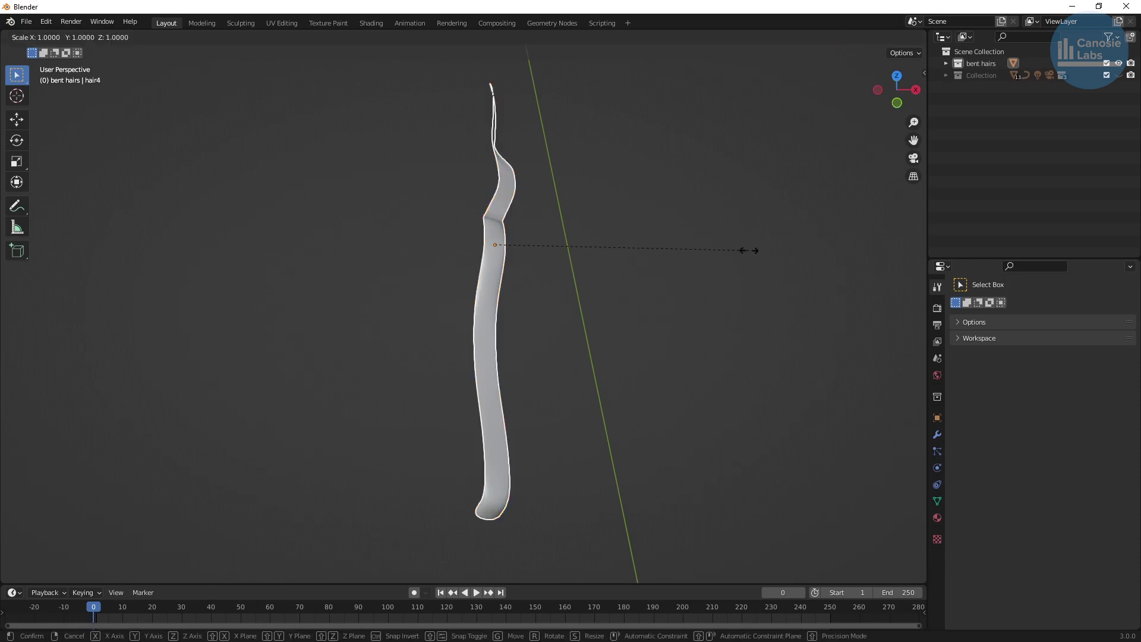
click(542, 237)
key(ctrl+a)
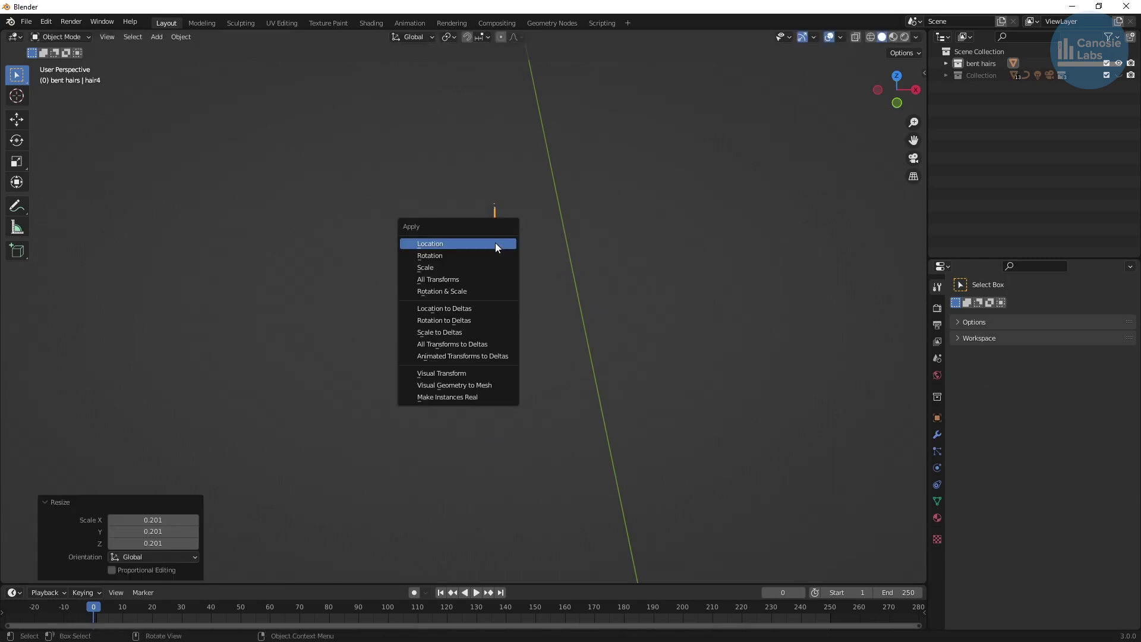
click(480, 289)
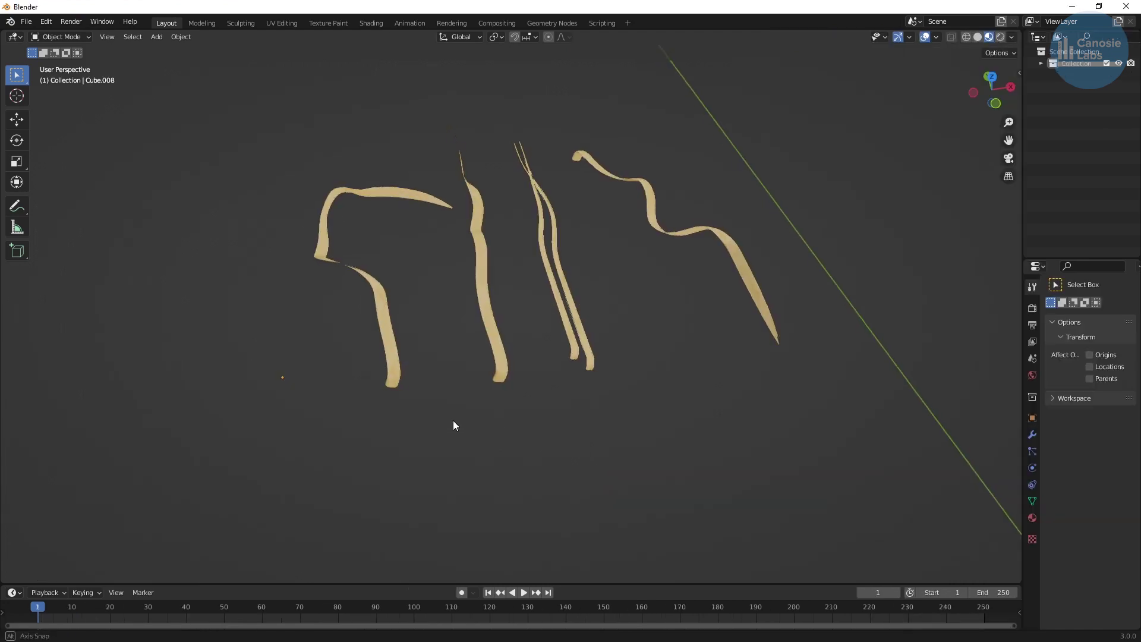
middle_drag(453, 420, 51, 420)
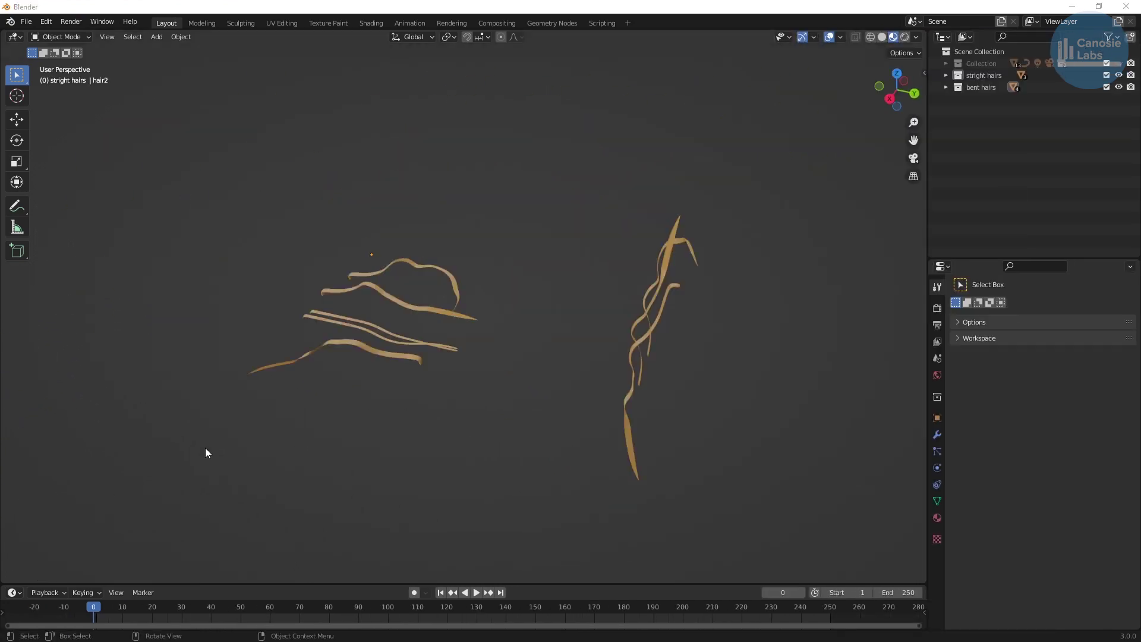
drag(339, 216, 402, 401)
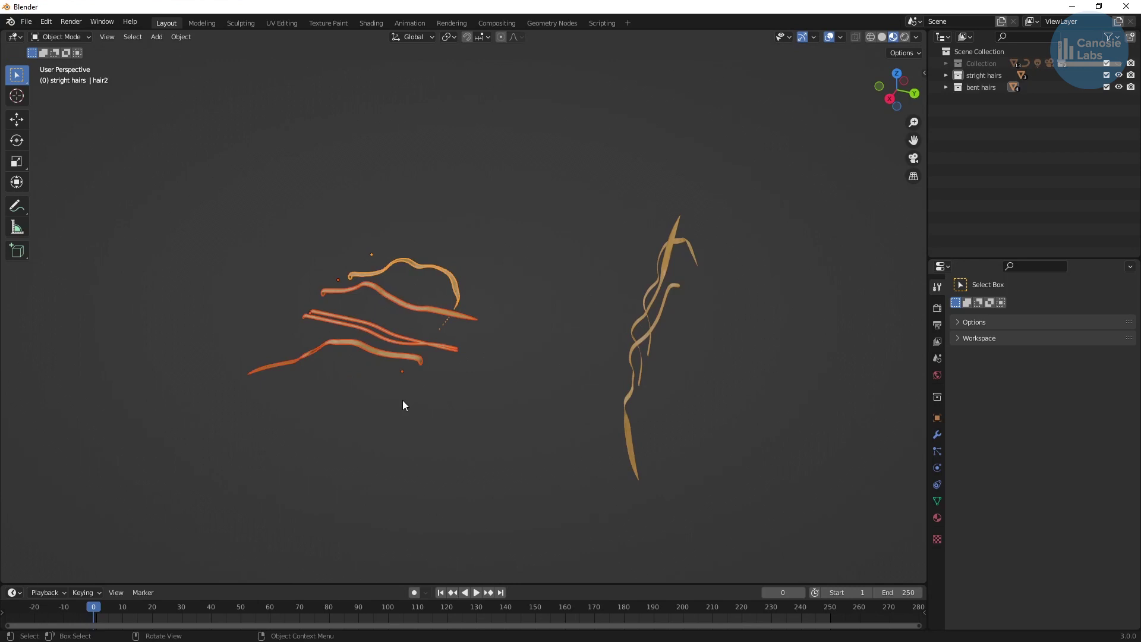
drag(629, 199, 697, 476)
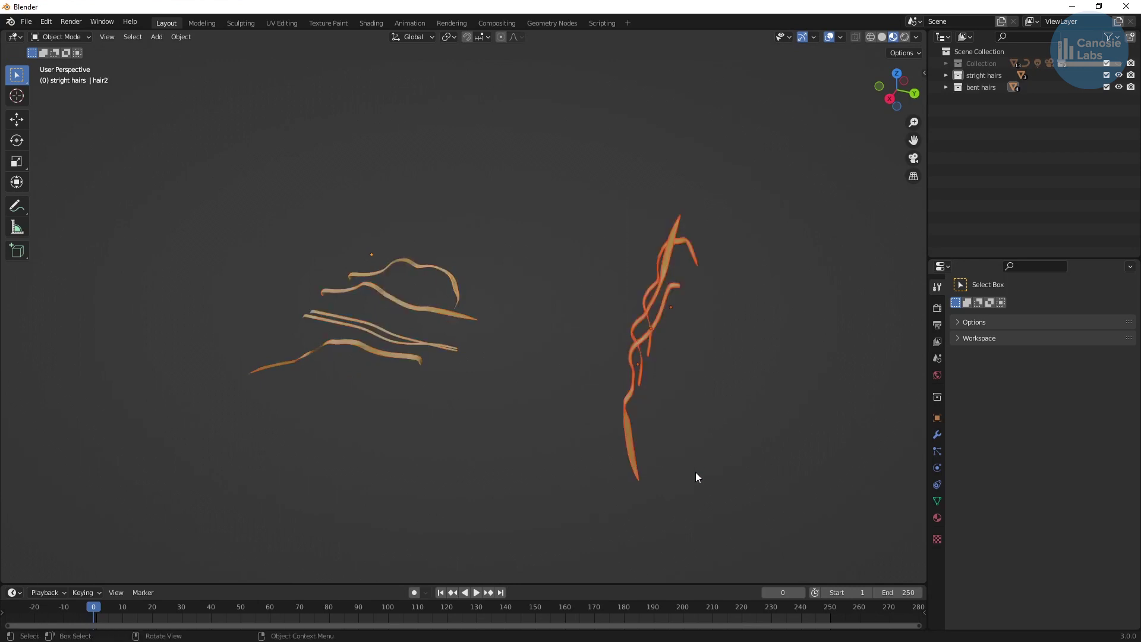
click(696, 473)
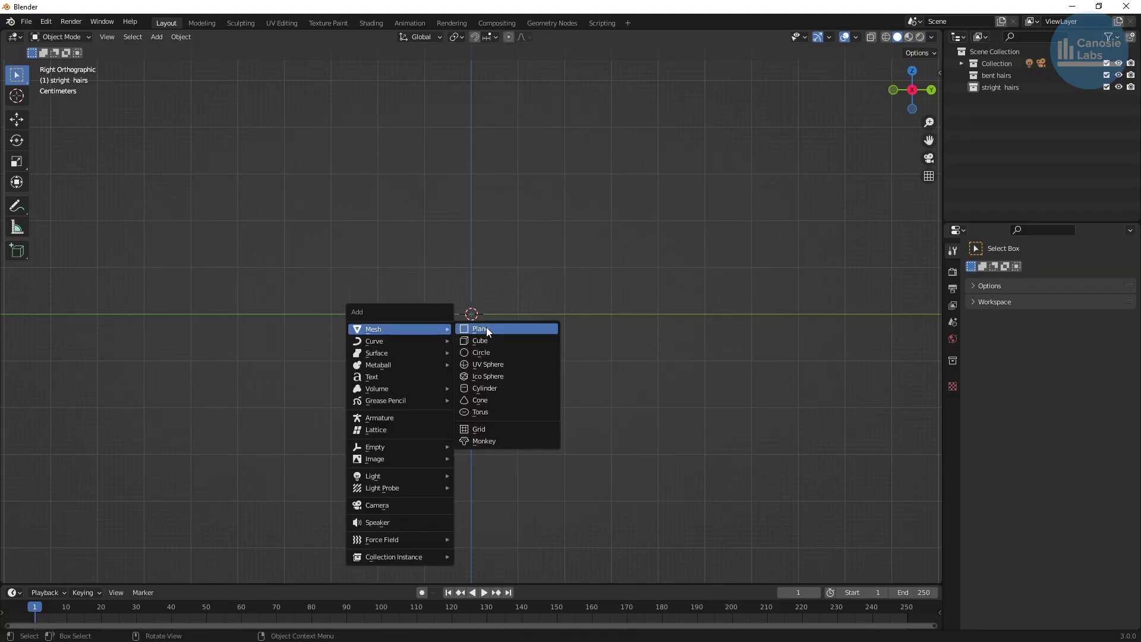
Add a cube for the kiwi body, stretch it along the Y axis, and apply its transform
click(499, 340)
key(s)
key(y)
click(530, 301)
key(ctrl+a)
click(529, 300)
Add a Subdivision Surface modifier to the body with viewport and render levels of 4, and shade it smooth
click(953, 397)
click(1010, 270)
click(909, 486)
double_click(1075, 323)
text(4)
key(Return)
double_click(1075, 334)
text(4)
key(Return)
right_click(474, 334)
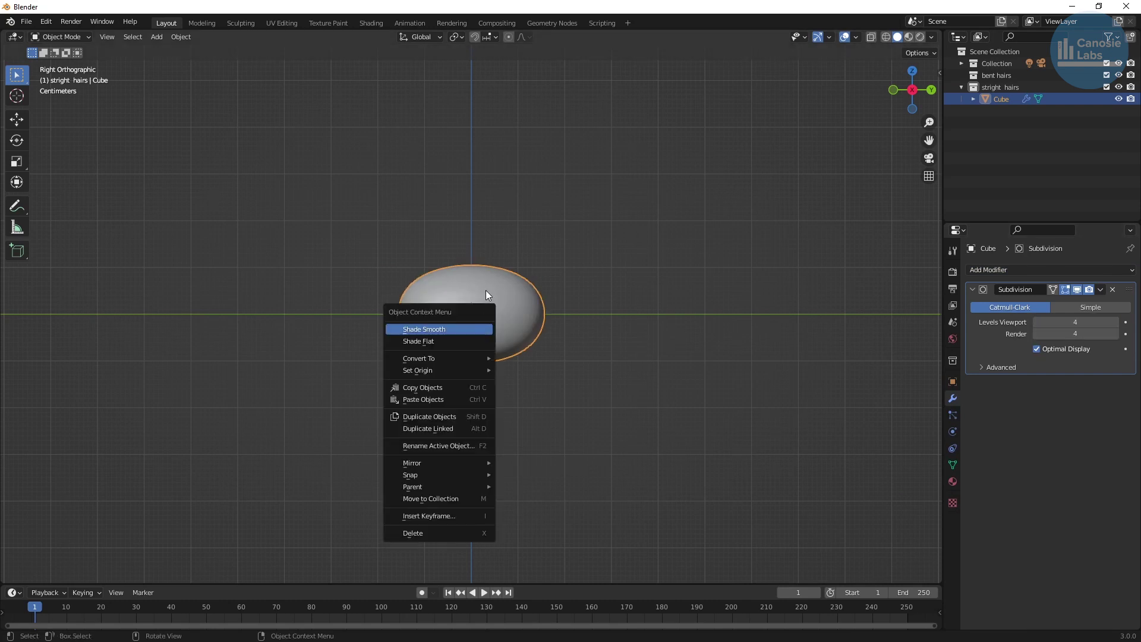
click(483, 330)
Try scaling the kiwi body down uniformly and applying its transform
key(ctrl+KP_3)
key(s)
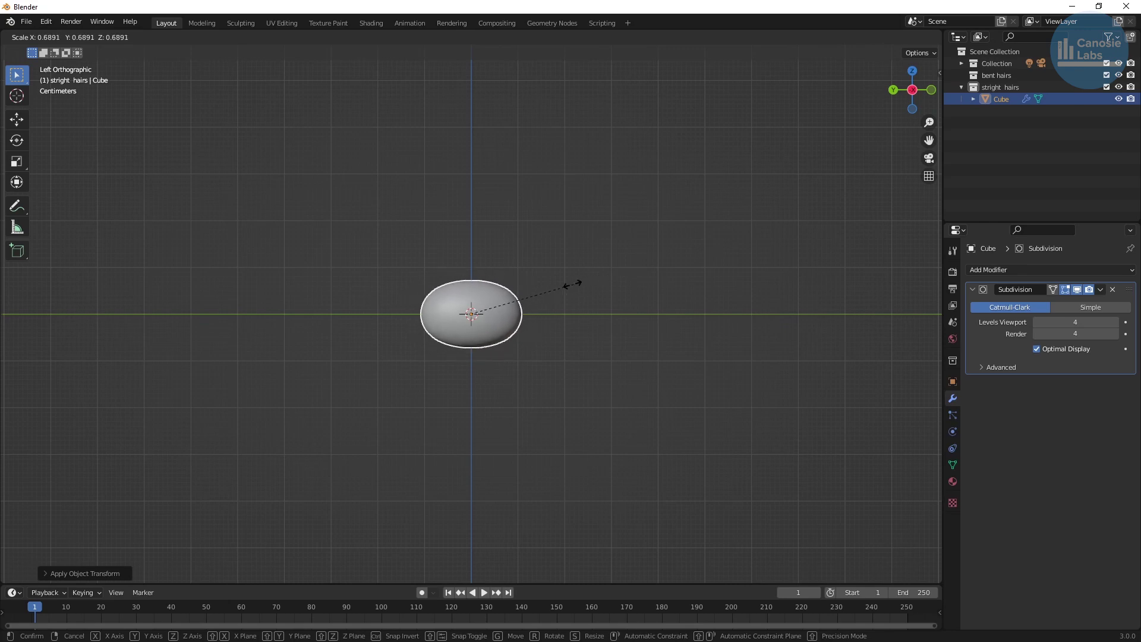
click(508, 308)
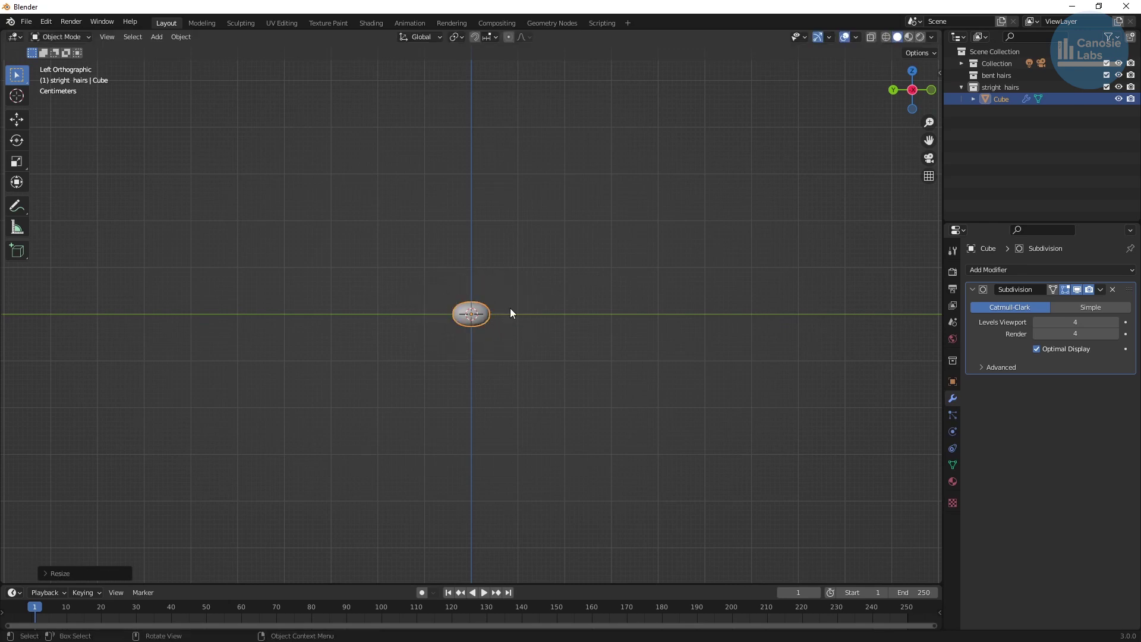
scroll(485, 327, up, 4)
scroll(485, 327, up, 6)
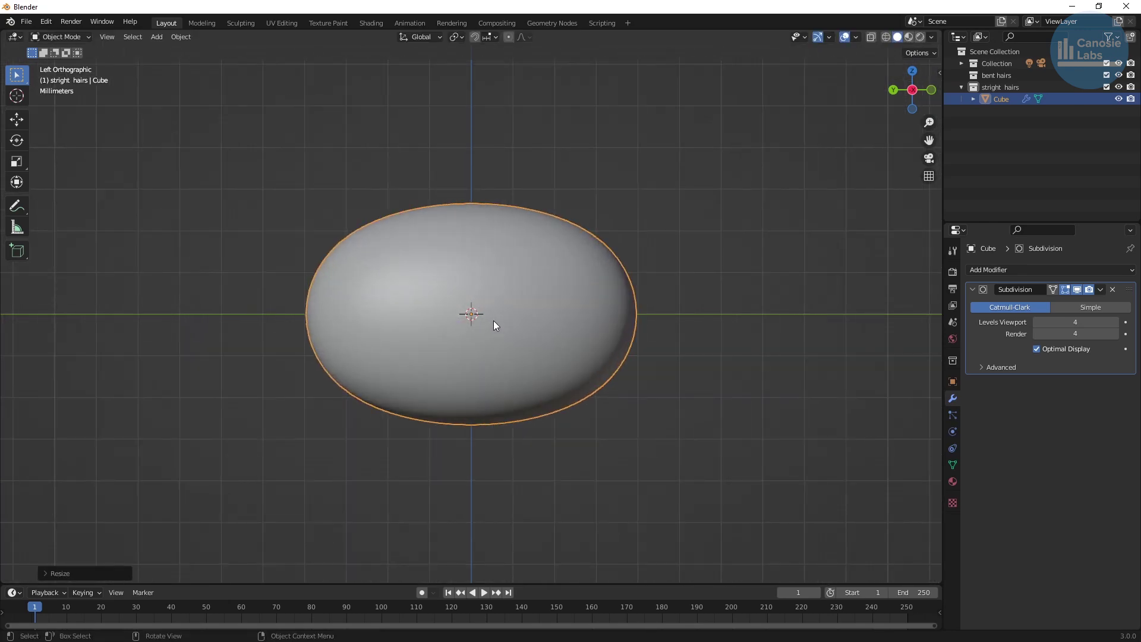
key(ctrl+a)
click(493, 322)
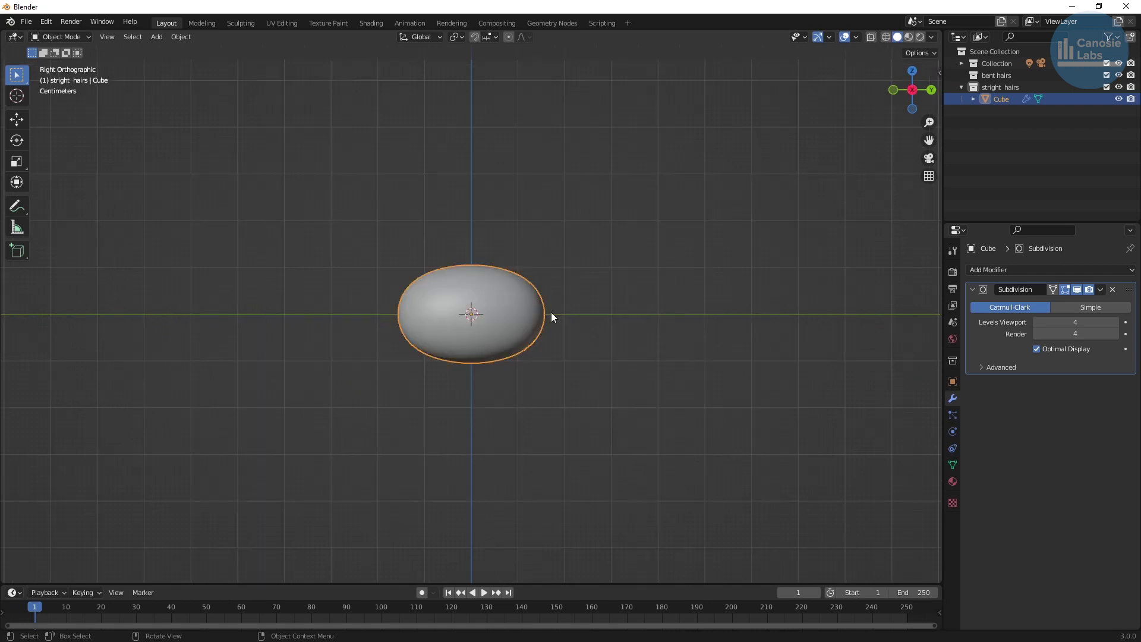
Squash the kiwi body along the X axis to about 0.87 in front view and apply its transform
middle_drag(551, 314, 454, 314)
key(KP_1)
key(s)
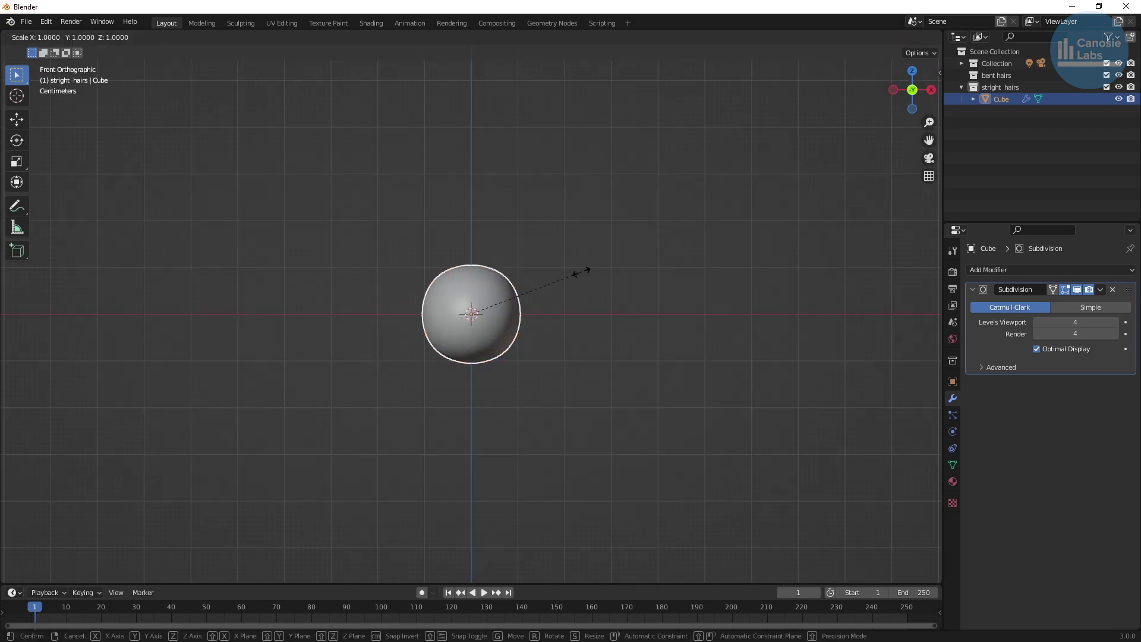
key(x)
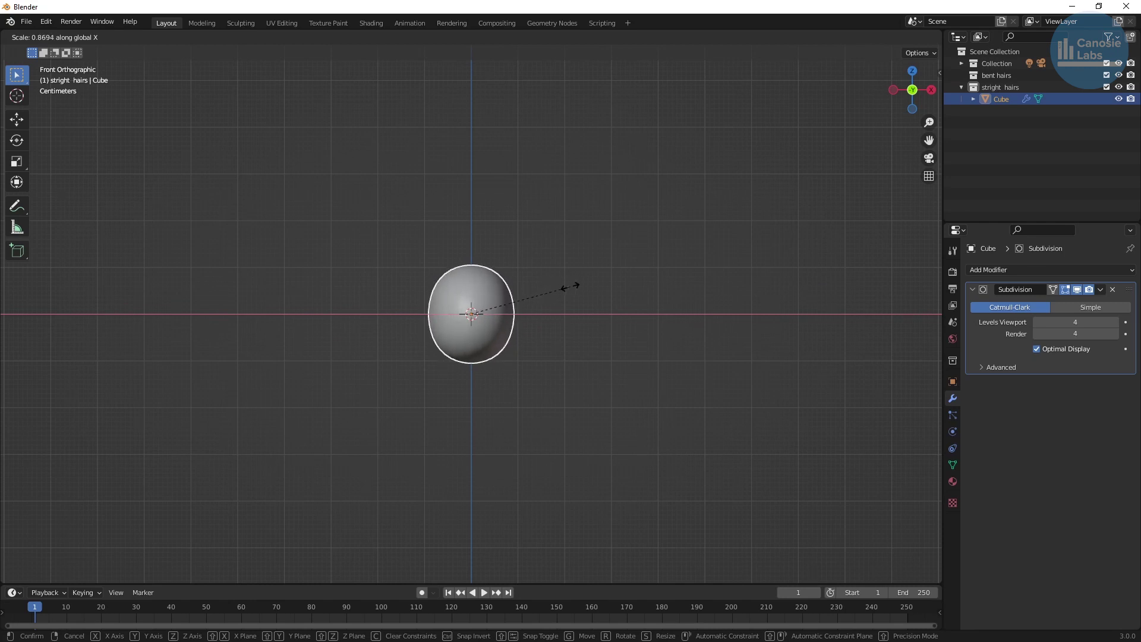
click(570, 286)
key(ctrl+KP_1)
key(ctrl+a)
click(504, 306)
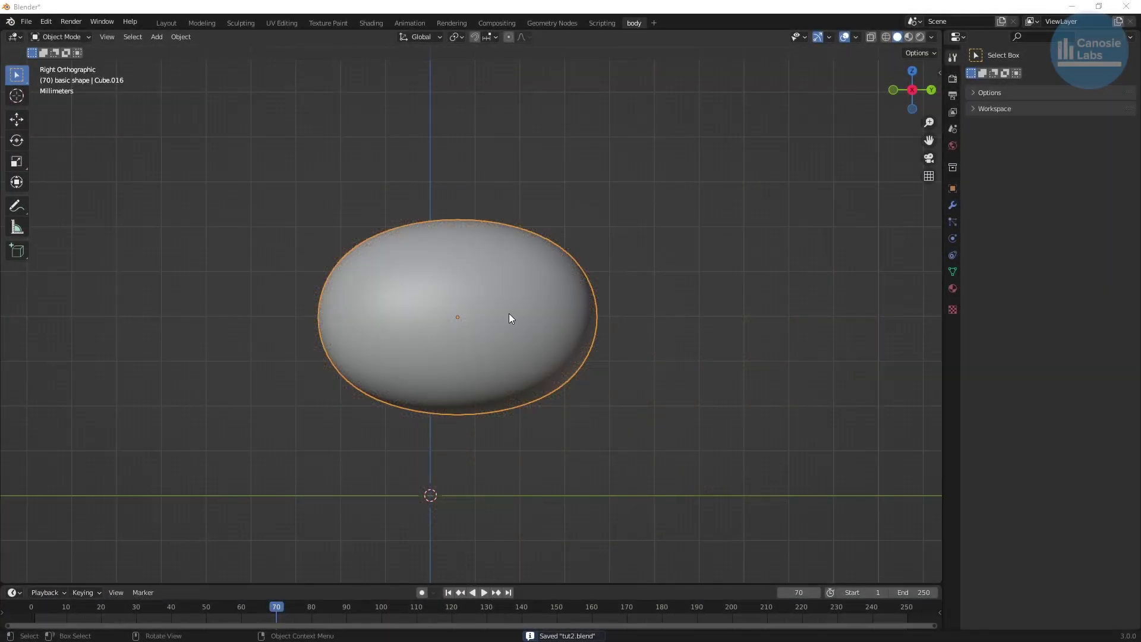
Add a vertical loop cut to the body's cage and slide it close to the negative Y end
key(Tab)
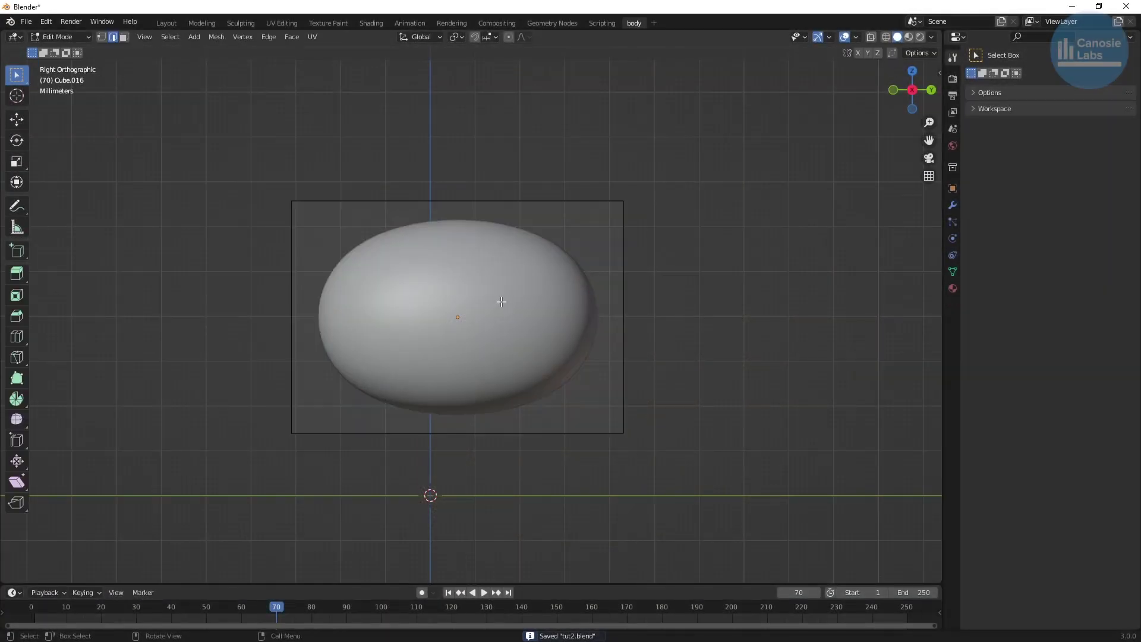
key(ctrl+r)
click(482, 208)
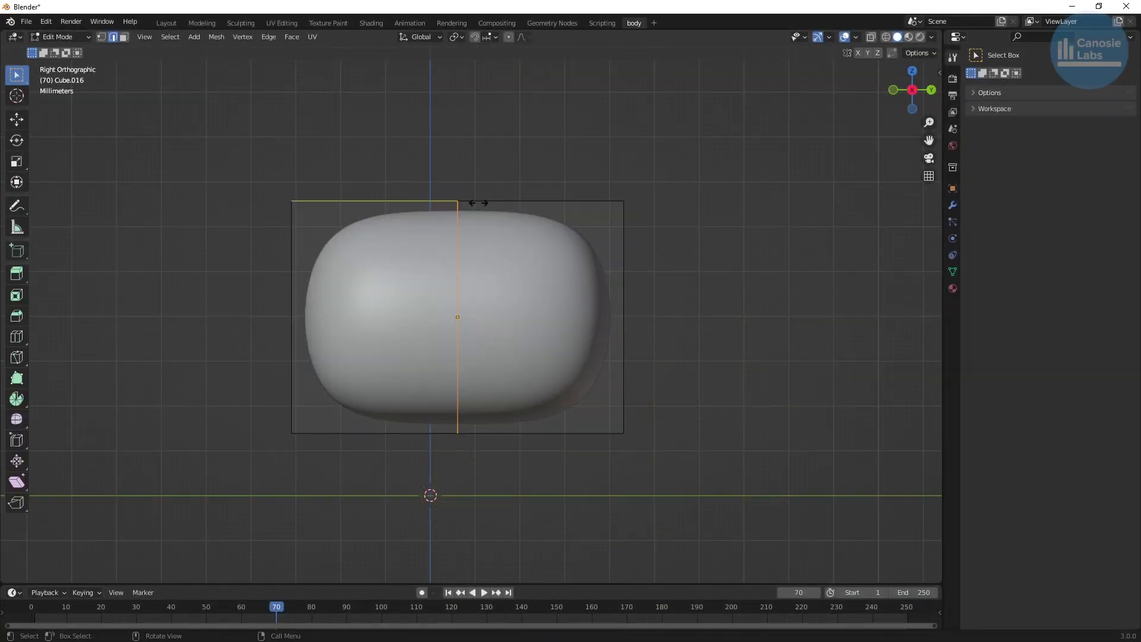
click(373, 211)
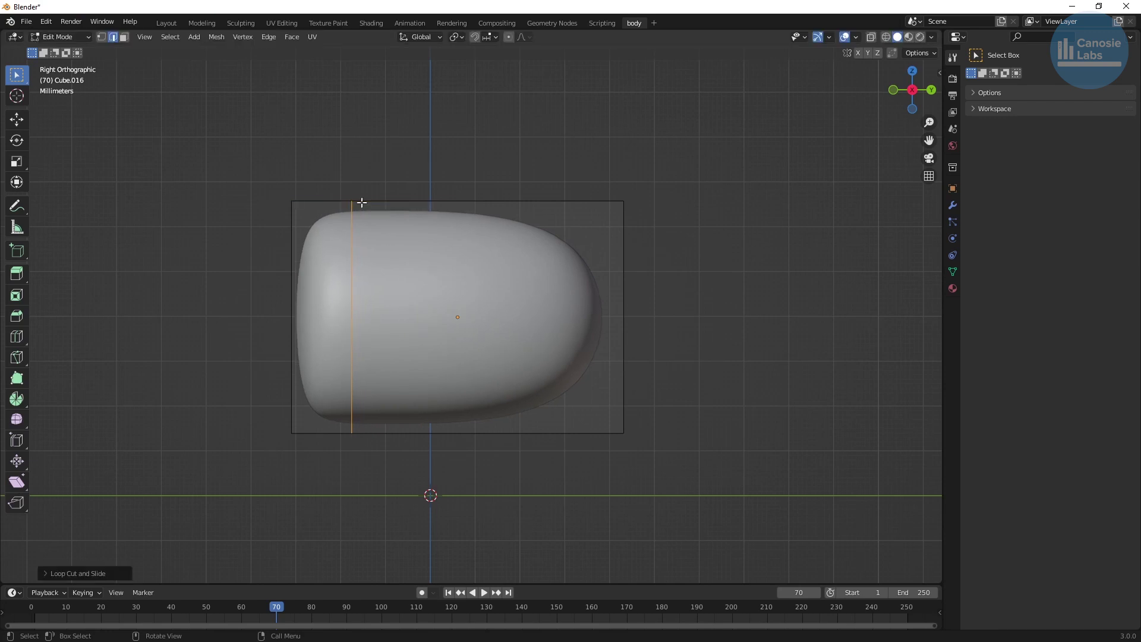
Scale down the cage's end face beside the new loop cut to taper that end of the body
click(124, 37)
middle_drag(333, 196, 445, 215)
click(484, 239)
key(s)
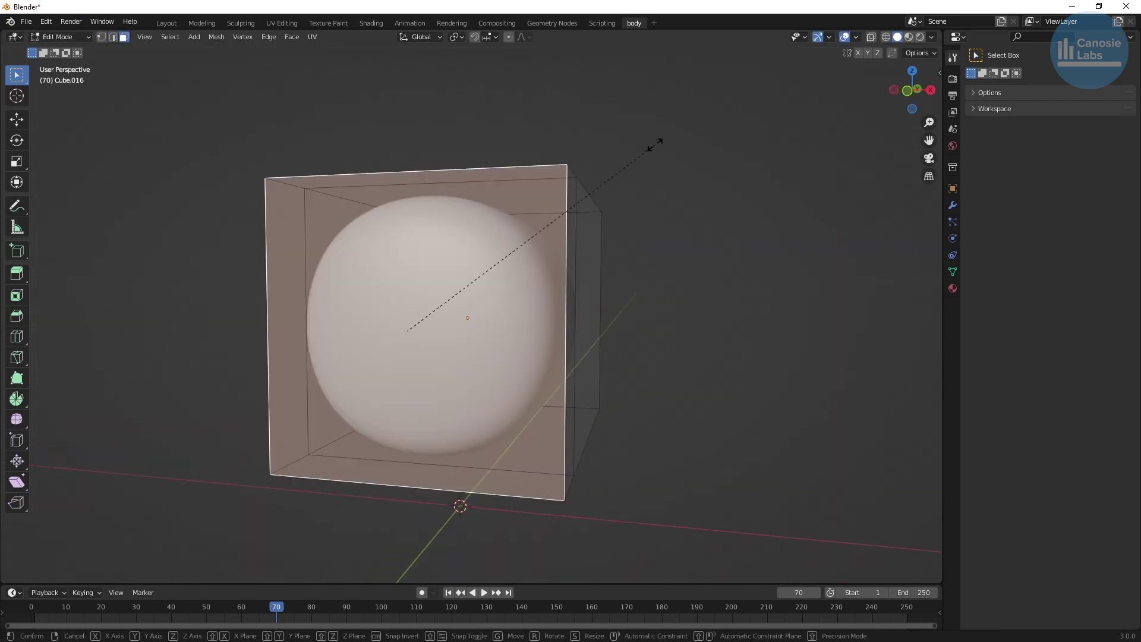
click(486, 292)
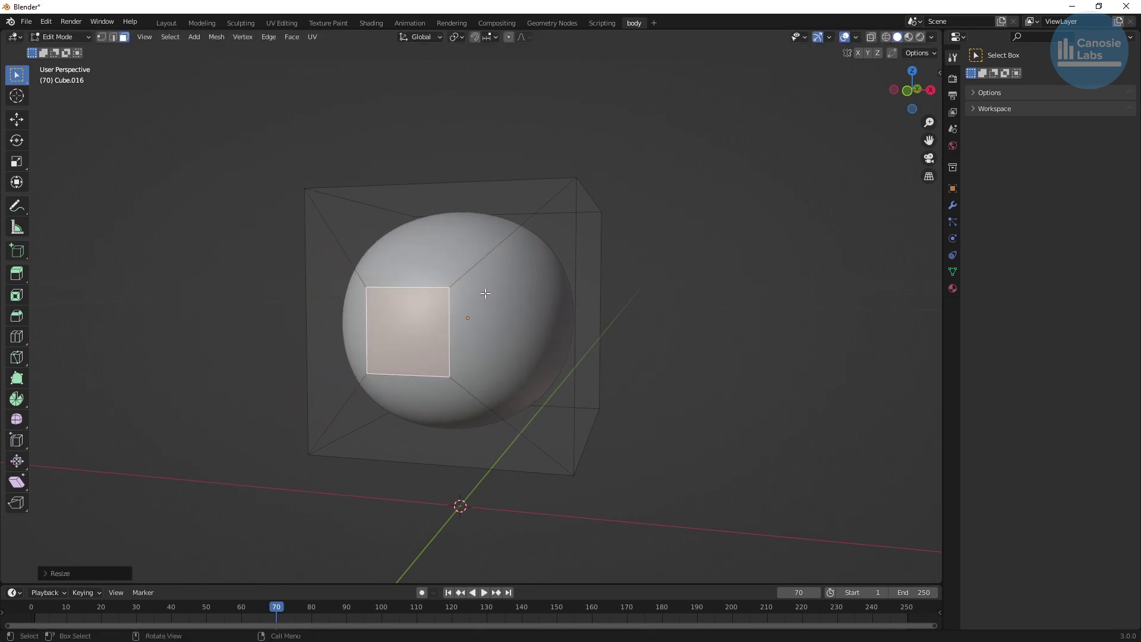
Move the negative Y end face inward along Y in right view and scale up the edge loop beside it slightly
key(KP_3)
key(g)
key(y)
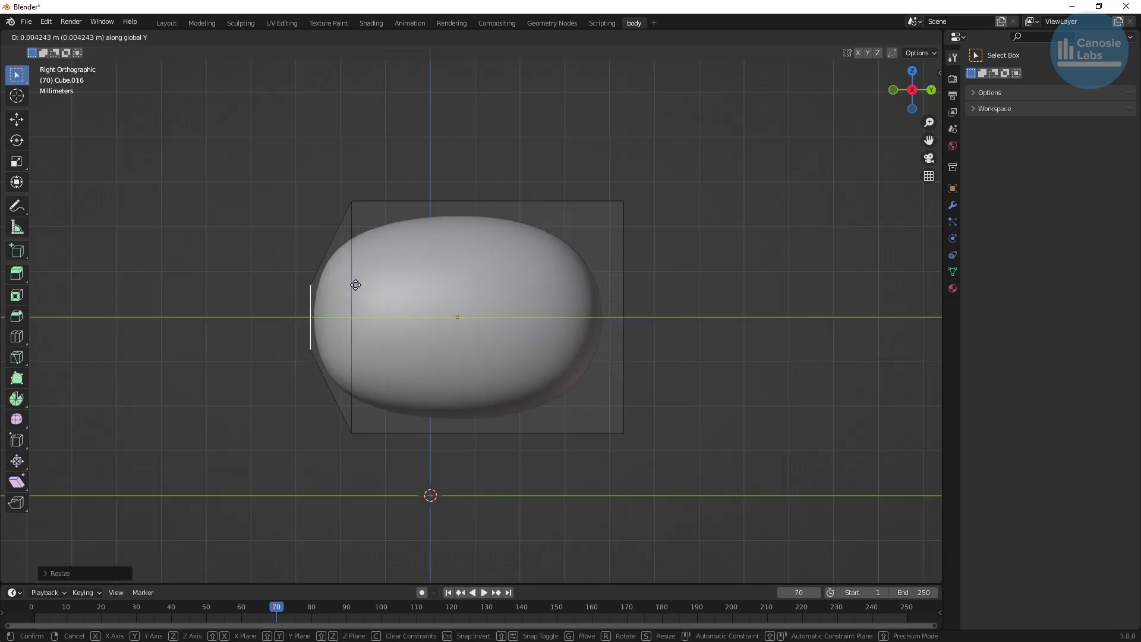
click(360, 284)
alt+click(351, 238)
key(s)
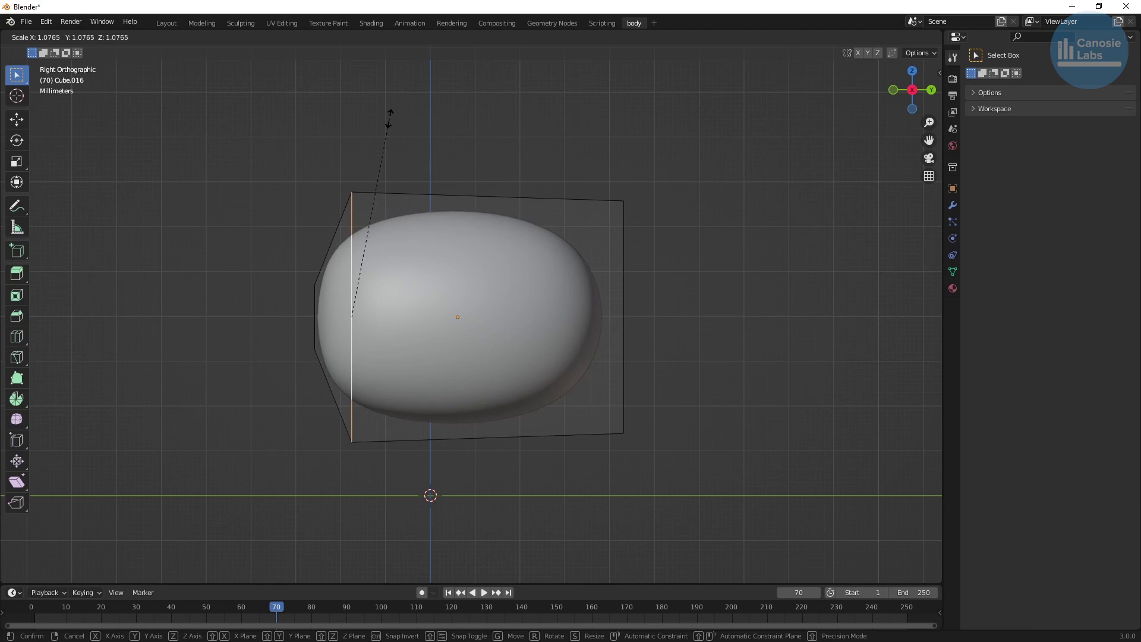
click(389, 119)
Add a loop cut near the positive Y end of the body's cage and scale down that end face
key(ctrl+r)
click(512, 196)
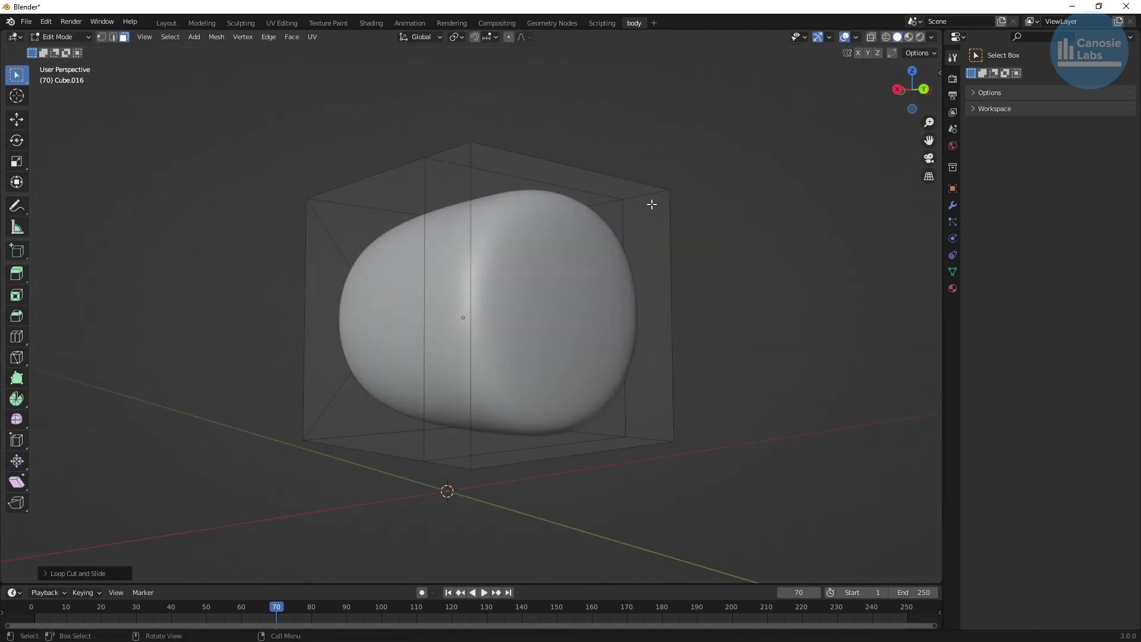
click(653, 202)
key(s)
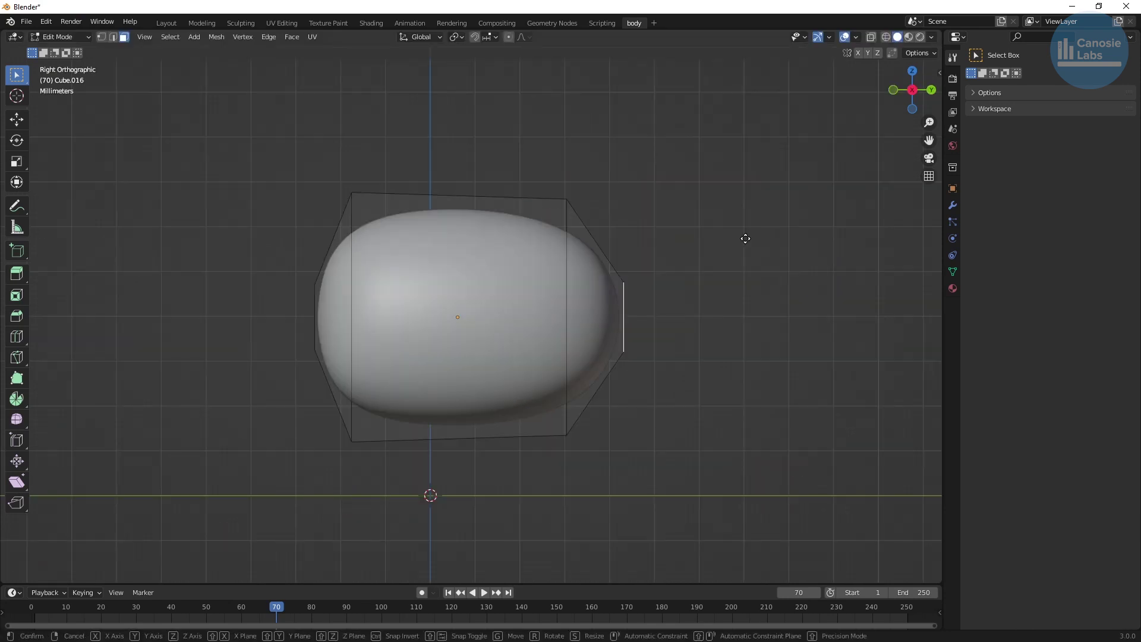
Move the positive Y end face inward along Y and scale up the edge loop beside it slightly
key(y)
click(729, 238)
key(2)
alt+click(568, 206)
key(s)
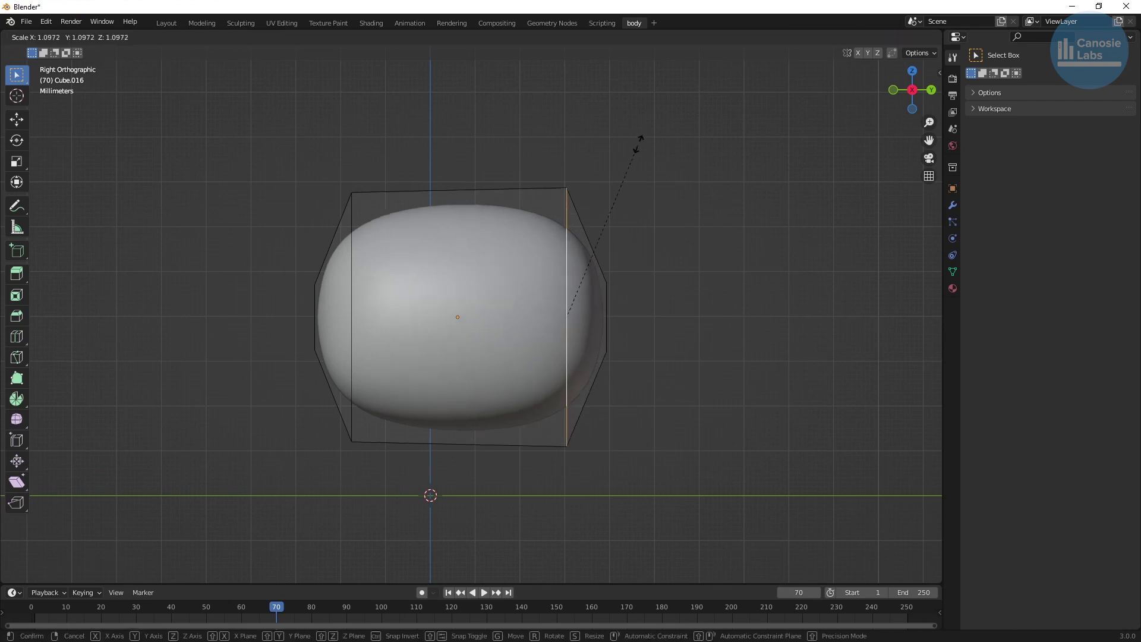
click(646, 169)
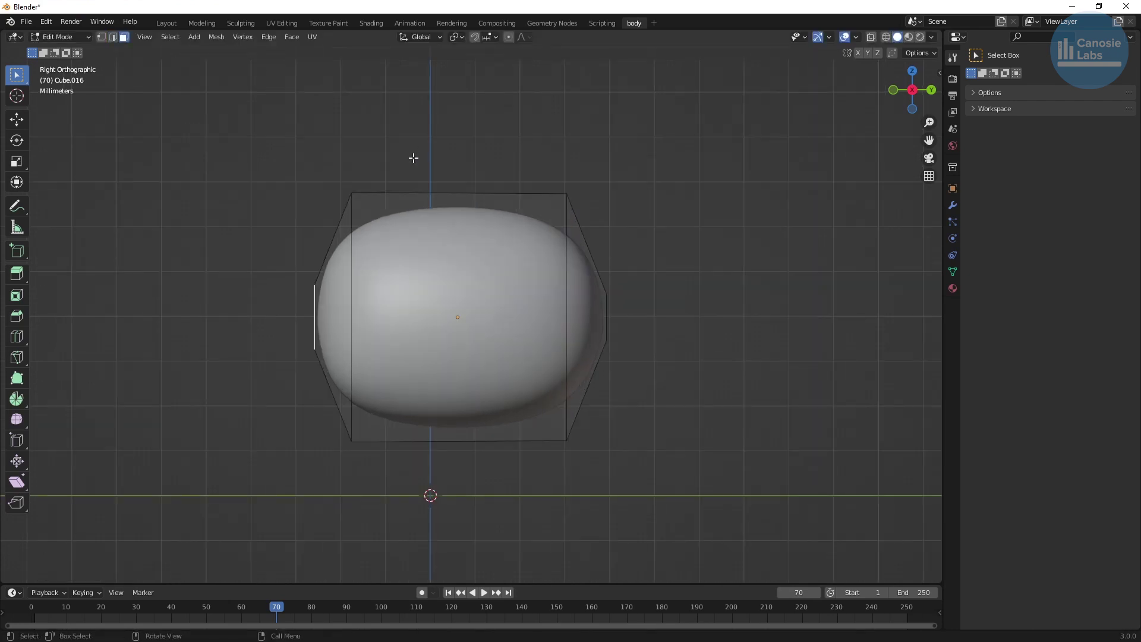
Scale the negative Y end face down slightly and move the positive Y end face inward by about 0.0019 m
key(s)
click(387, 187)
key(Tab)
key(Tab)
key(g)
key(y)
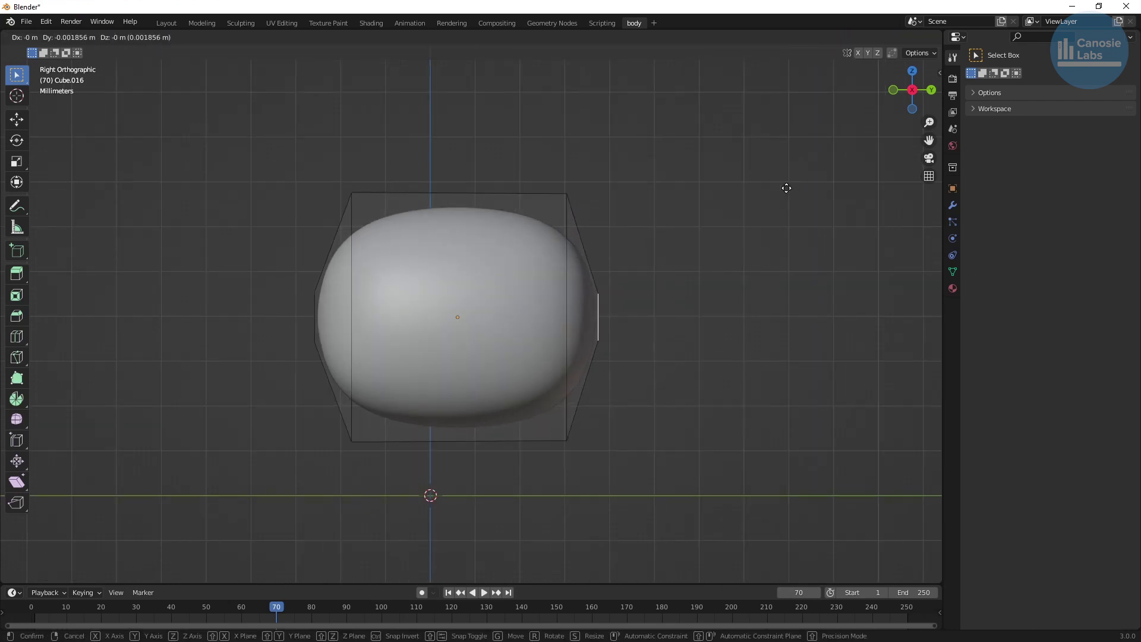
click(787, 188)
Scale down the positive Y end face and its neighbouring edge loop slightly, finishing in Object Mode
click(113, 37)
key(s)
click(467, 123)
alt+click(565, 201)
key(s)
click(623, 204)
key(Tab)
middle_drag(623, 204, 137, 416)
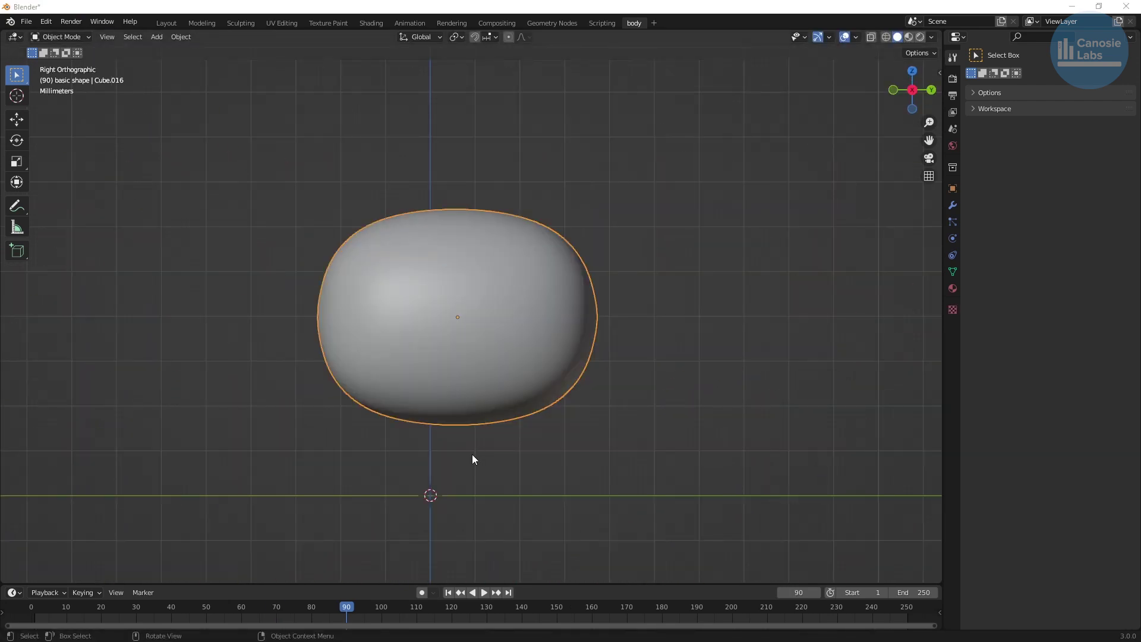
Mark seams on the cage's bottom lengthwise edge and on the four-edge loop around the positive Y end
key(Tab)
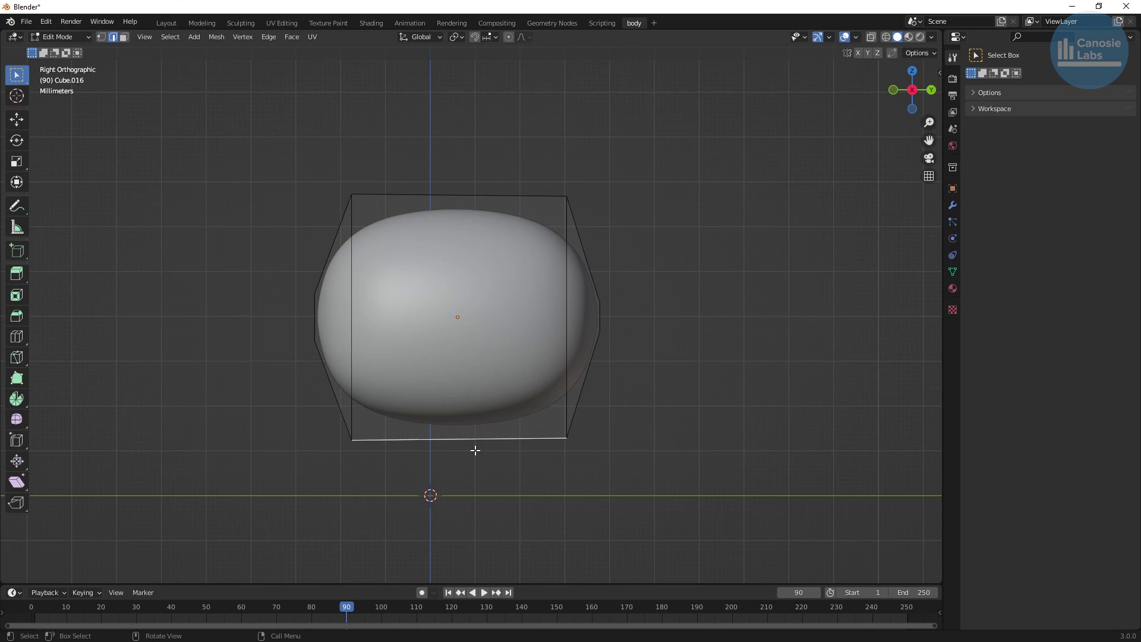
right_click(472, 436)
click(472, 437)
middle_drag(525, 435, 469, 448)
click(506, 462)
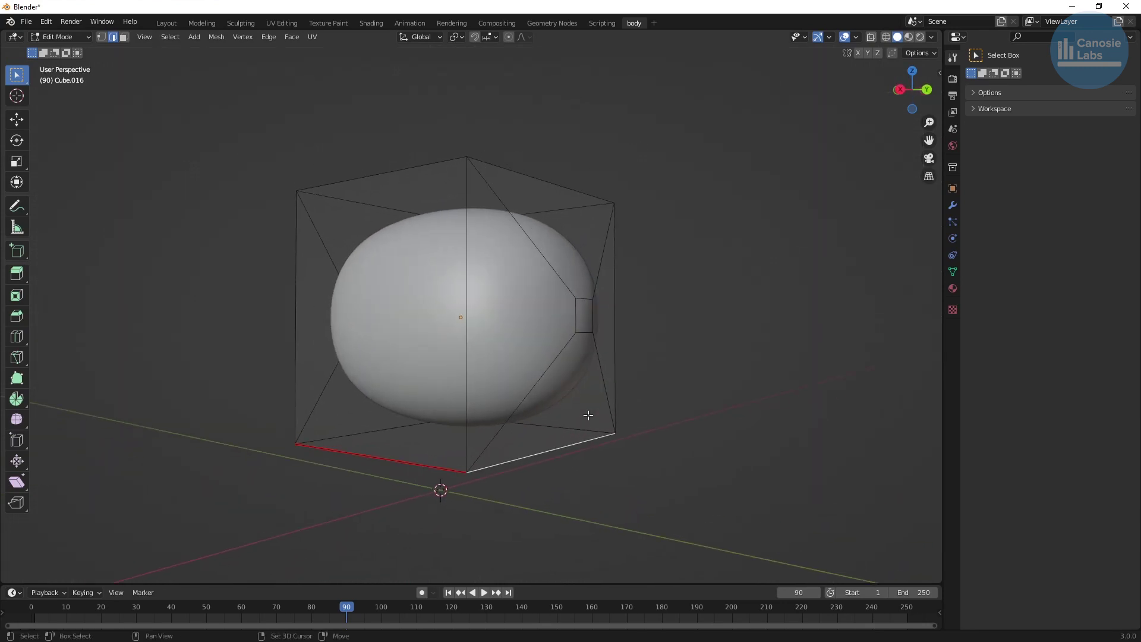
shift+click(615, 385)
shift+click(571, 198)
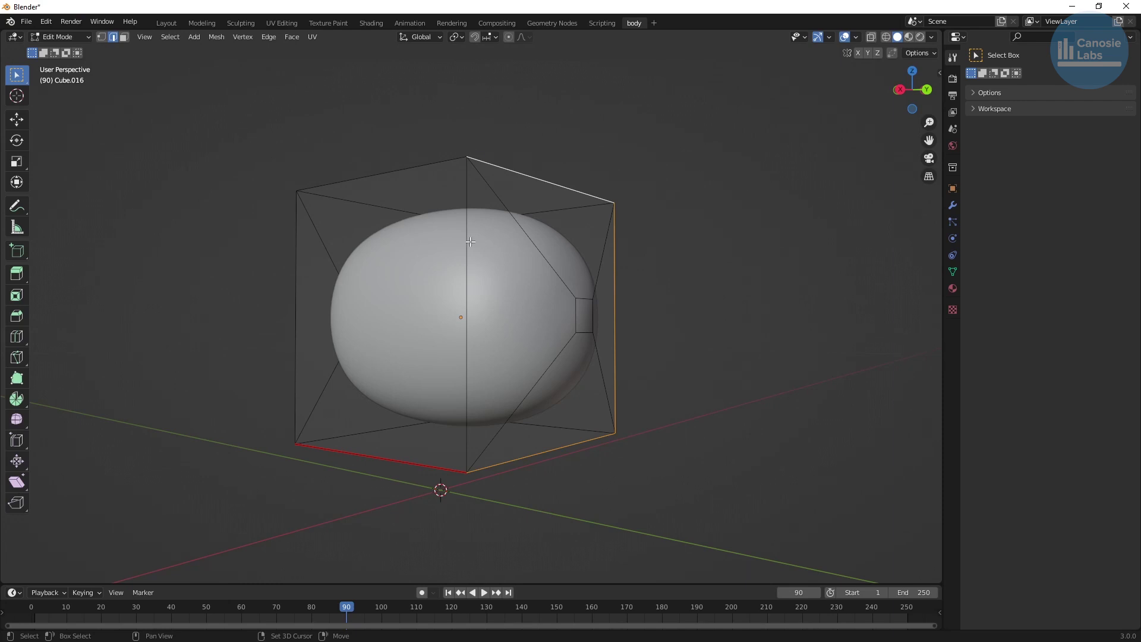
Mark the four-edge loop around the cage's negative Y end as a seam
click(475, 469)
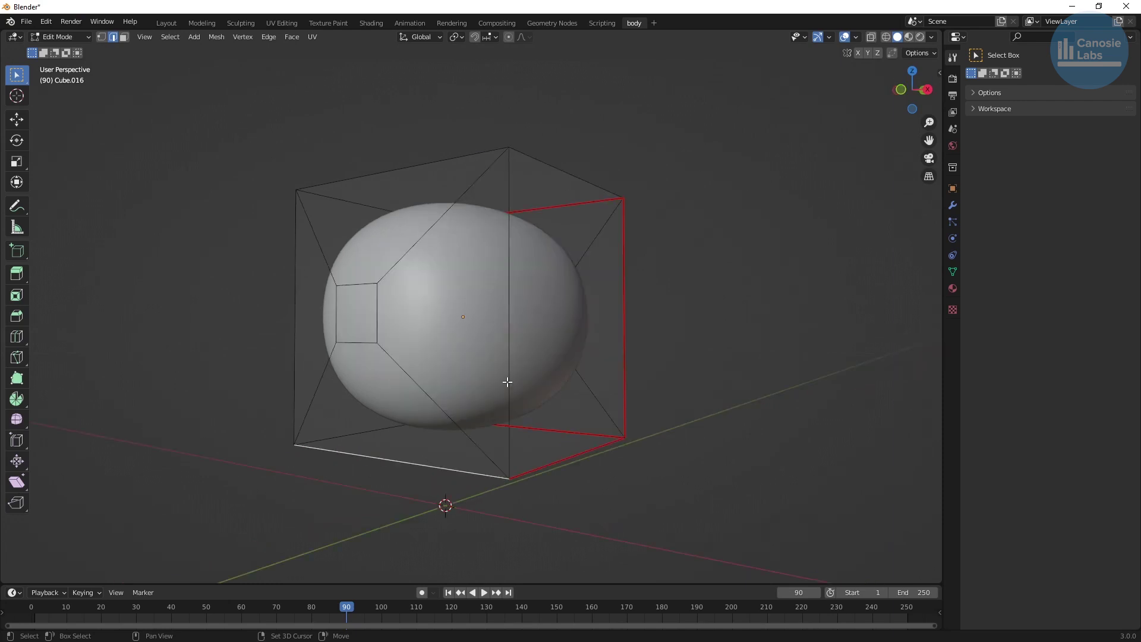
shift+click(497, 360)
shift+click(406, 181)
shift+click(277, 278)
right_click(285, 332)
click(286, 331)
Select the whole kiwi body cage in right view and unwrap its UVs
middle_drag(562, 431, 469, 428)
click(910, 93)
key(a)
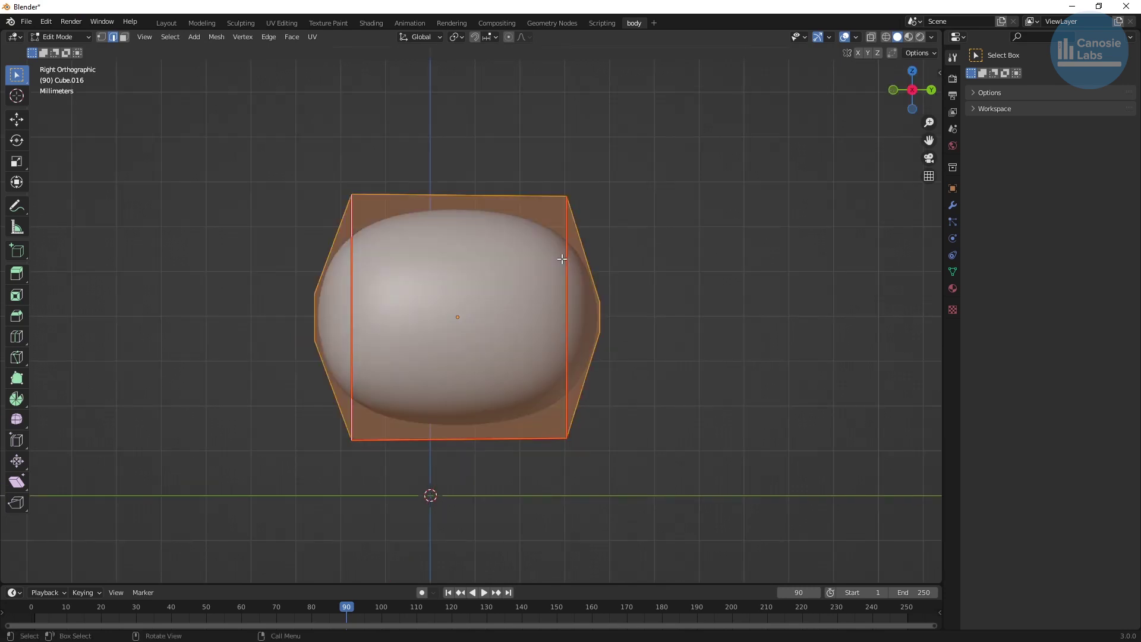
key(u)
click(538, 130)
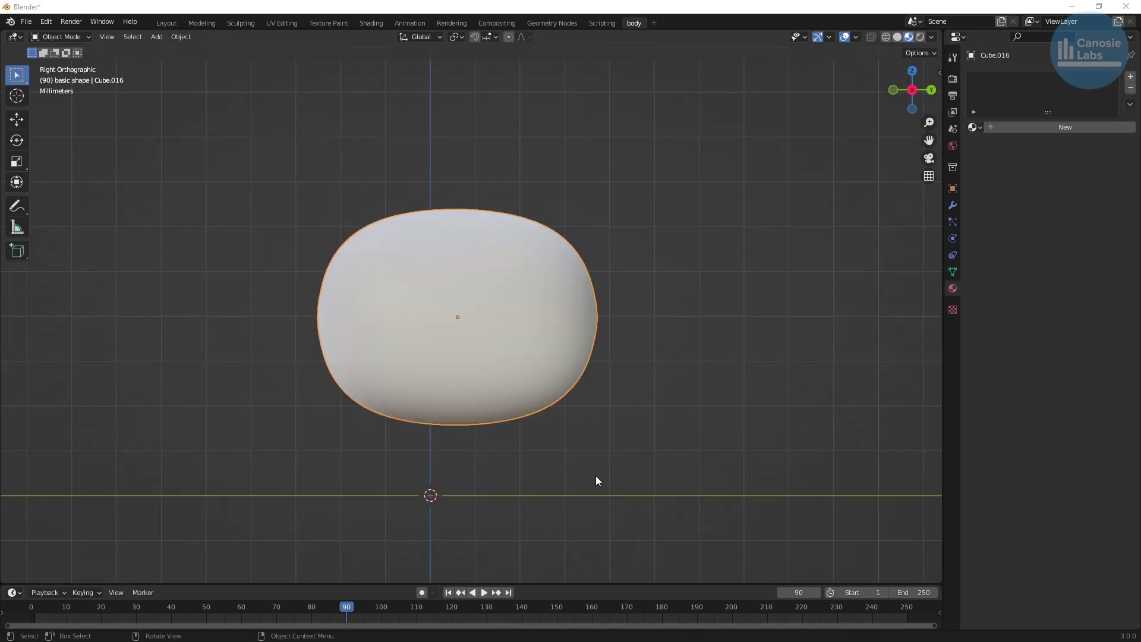
Assign the existing skin material to the kiwi body
click(597, 476)
click(530, 336)
click(976, 127)
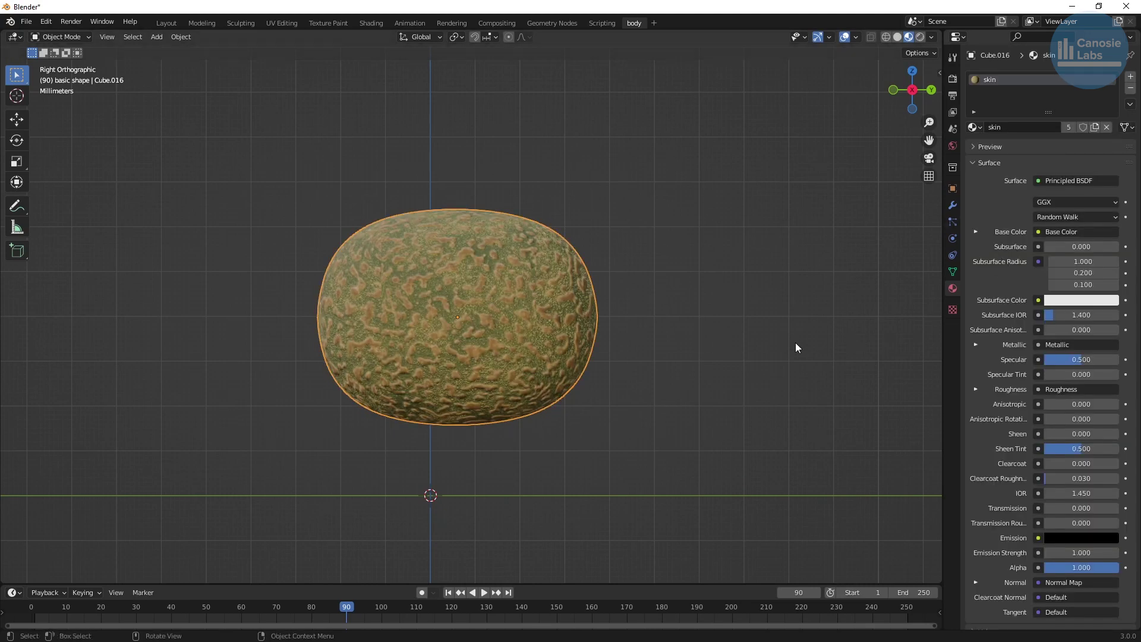
click(788, 349)
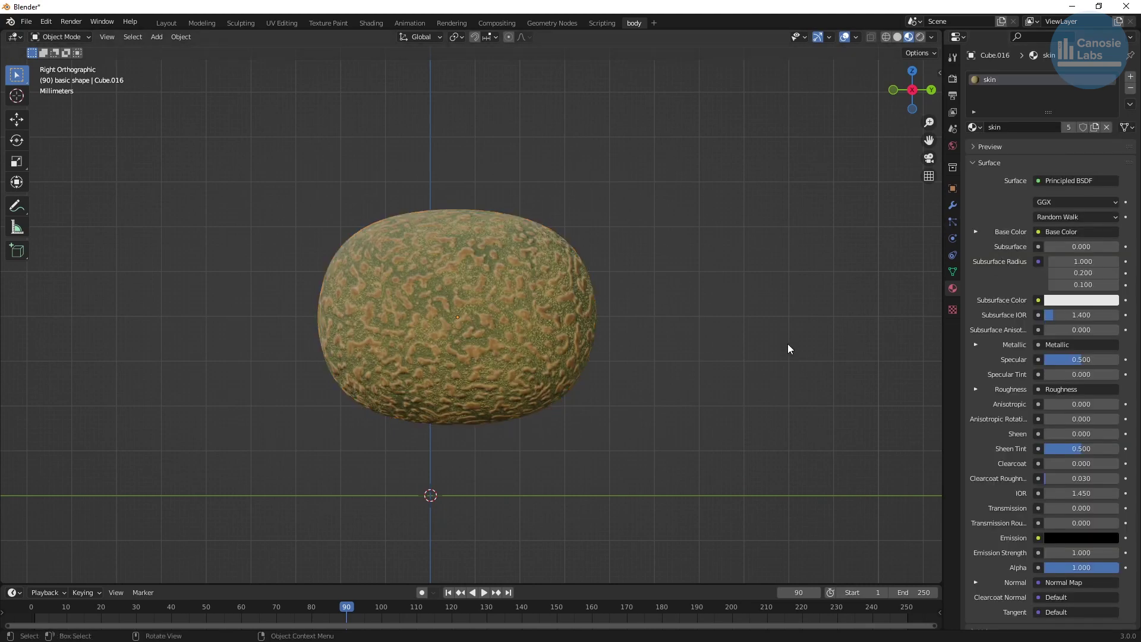
Scale up the kiwi body's UV islands by about 9 in the UV Editing workspace and return to the body workspace
click(282, 23)
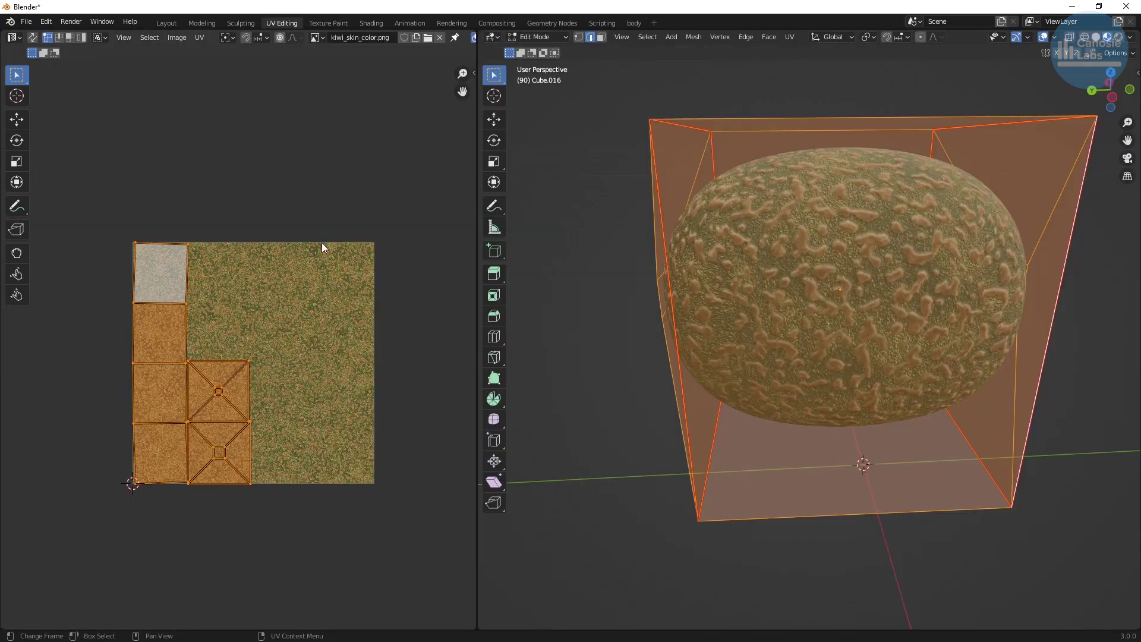
scroll(247, 276, down, 5)
scroll(252, 314, up, 2)
key(s)
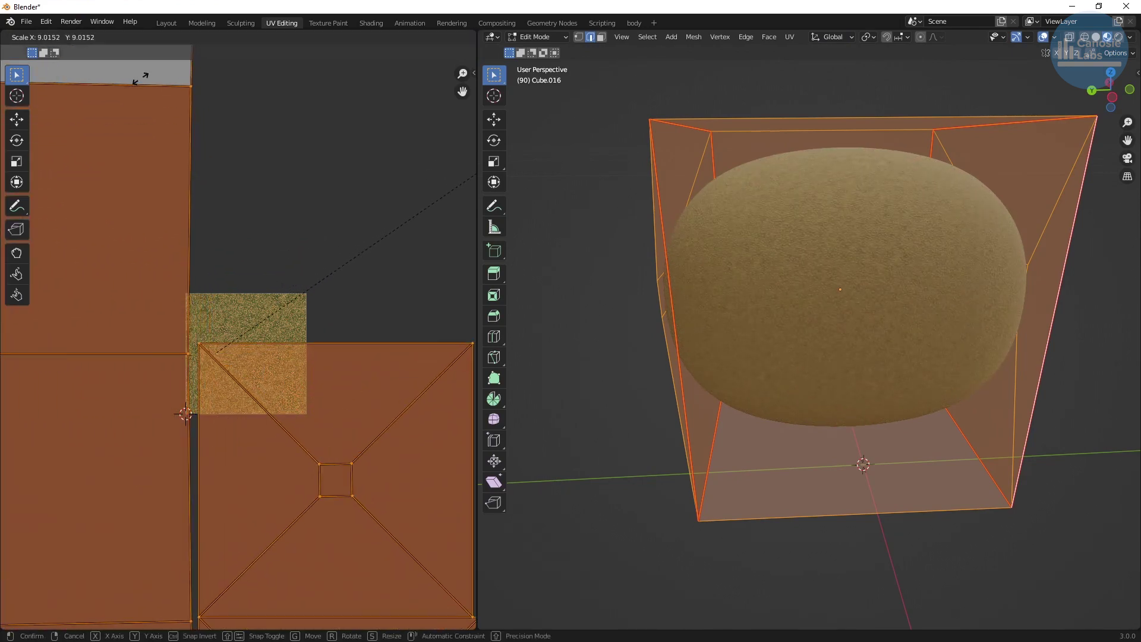
click(141, 78)
click(634, 23)
middle_drag(552, 336, 59, 334)
scroll(59, 333, down, 2)
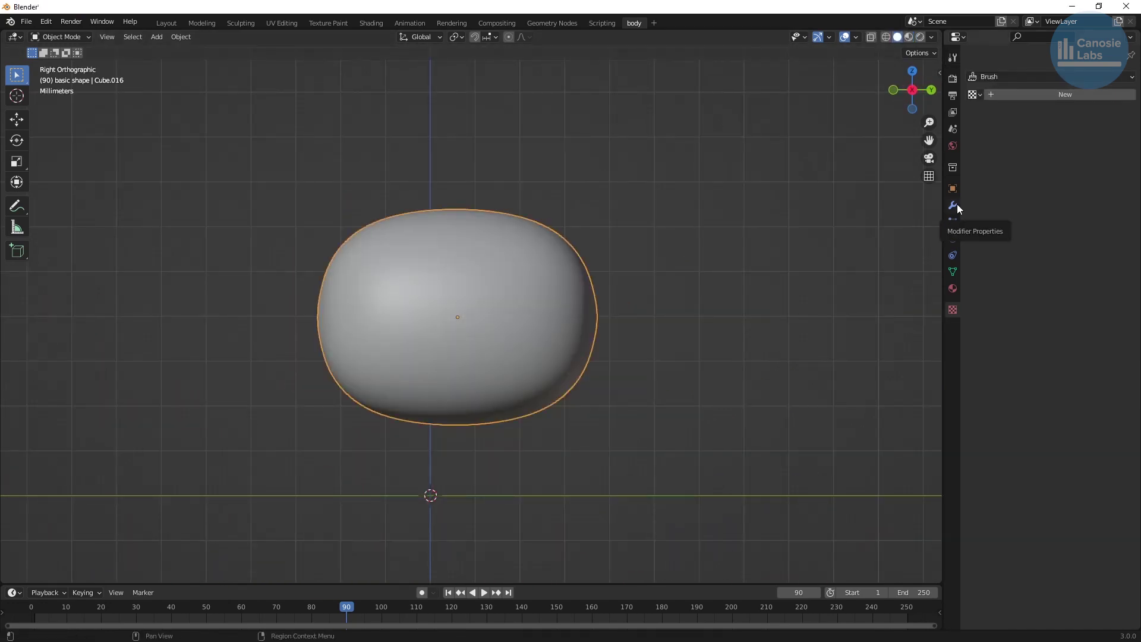
Add a Displace modifier to the kiwi body with a new texture named "kiwi body" and a strength of 0.001
click(956, 205)
click(1010, 77)
click(1016, 148)
click(1014, 208)
double_click(1015, 207)
text(kiwi body)
click(1086, 266)
text(0.001)
key(Return)
Change the kiwi body texture's type to Clouds, set its size to 0.01 and deselect the body
click(953, 310)
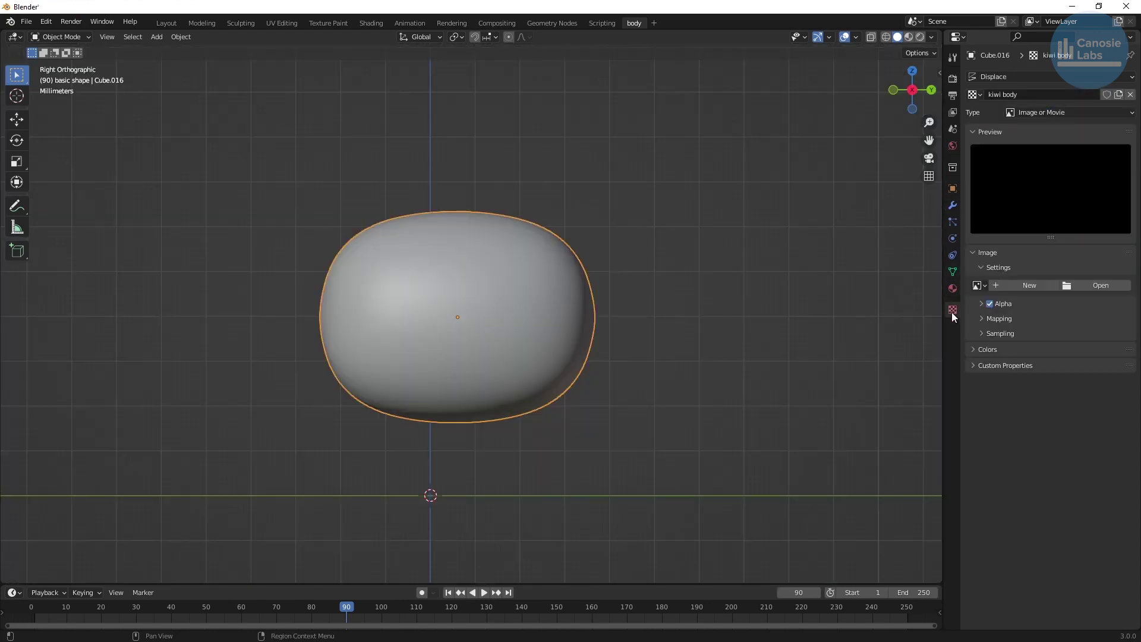
click(1038, 113)
click(1031, 152)
click(1062, 323)
text(0)
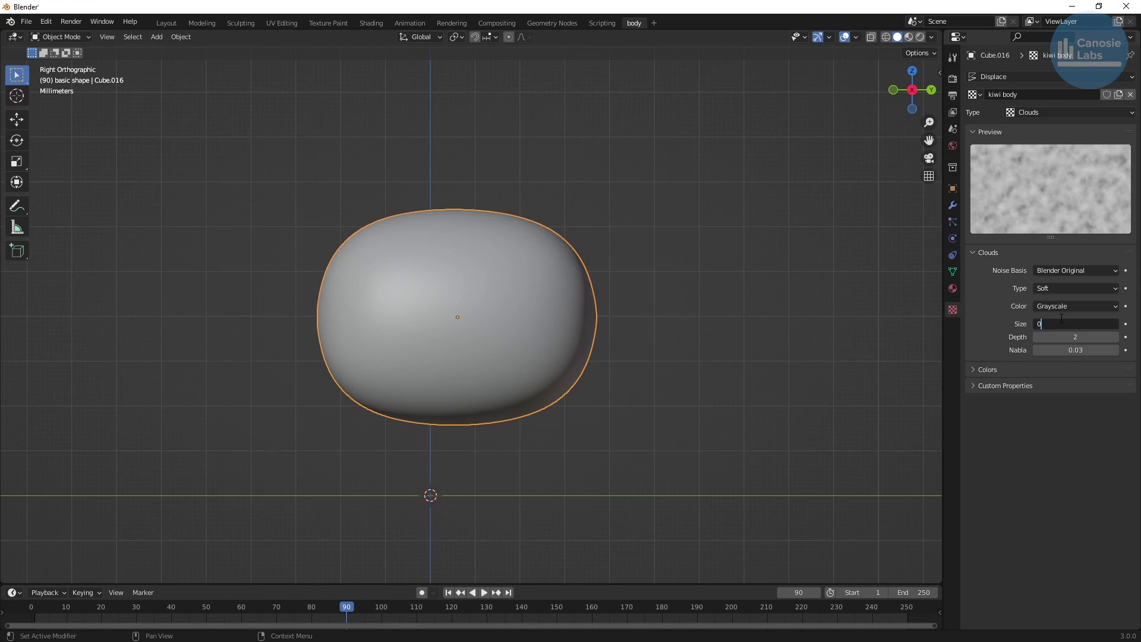
text(.01)
key(Return)
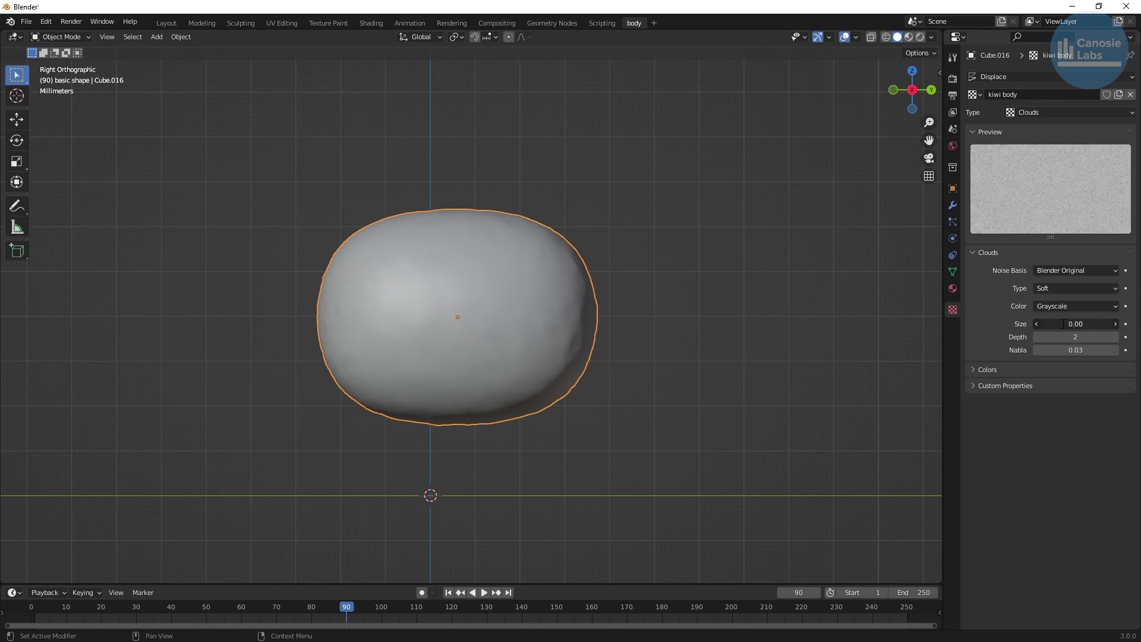
key(BackSpace)
key(Return)
click(662, 369)
middle_drag(663, 375, 149, 383)
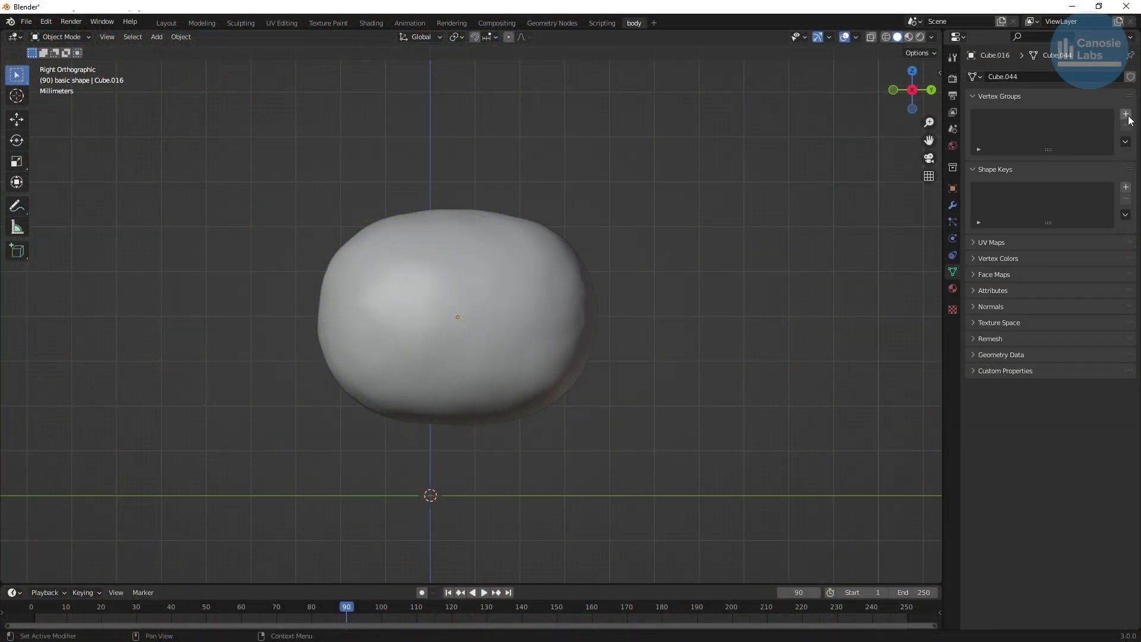
Create a vertex group named "kiwi hair" on the body and assign the selected vertices to it
click(1127, 115)
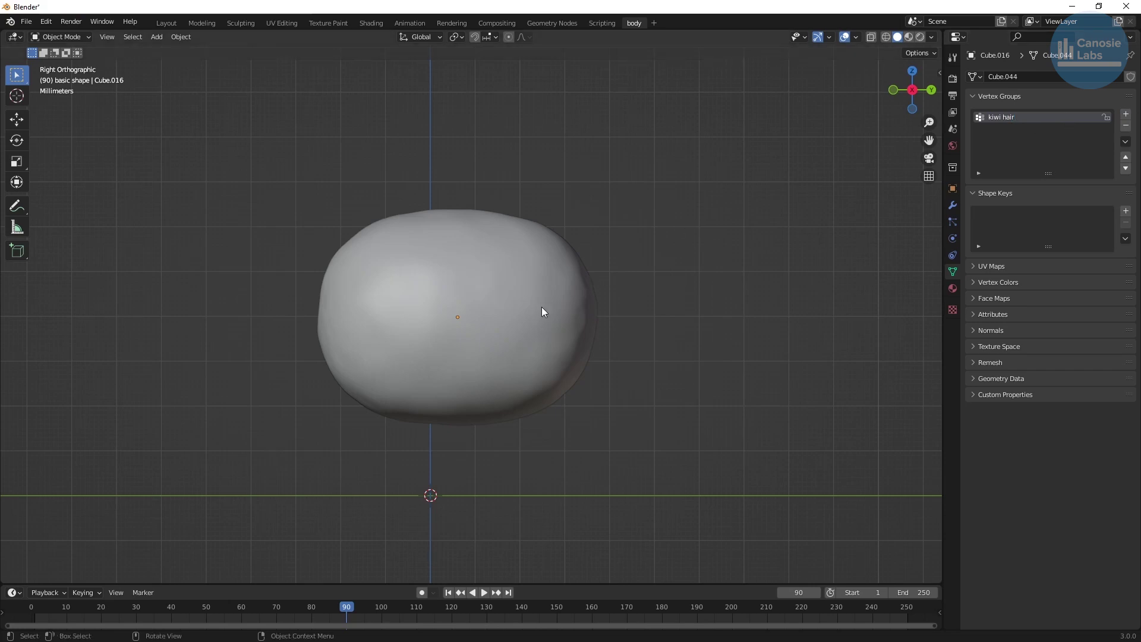
key(Tab)
click(989, 188)
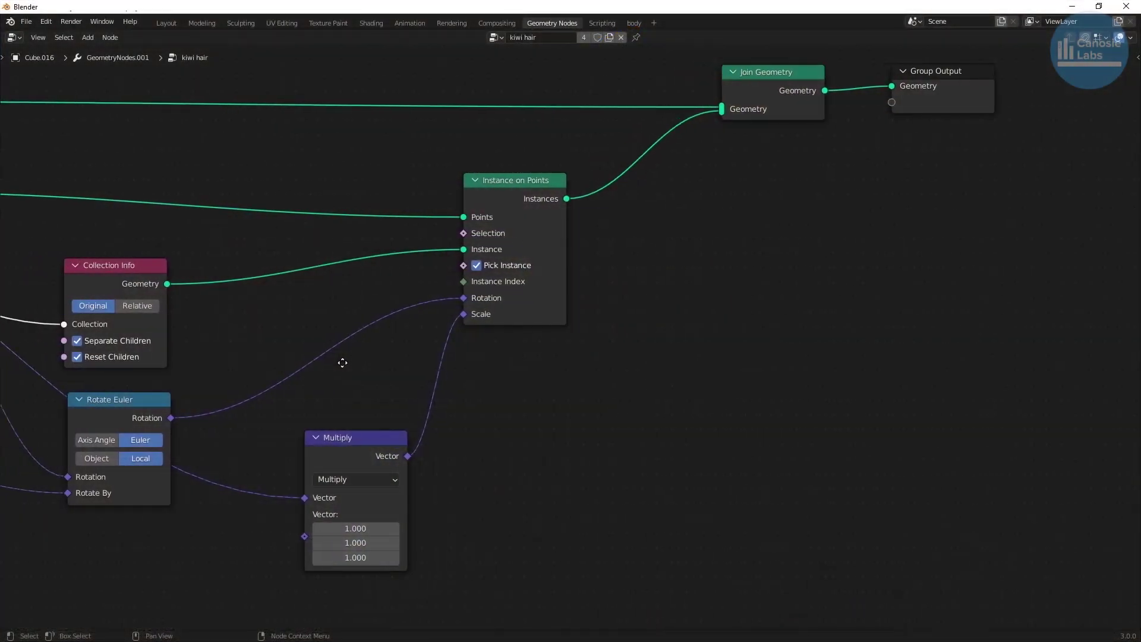
middle_drag(347, 287, 80, 354)
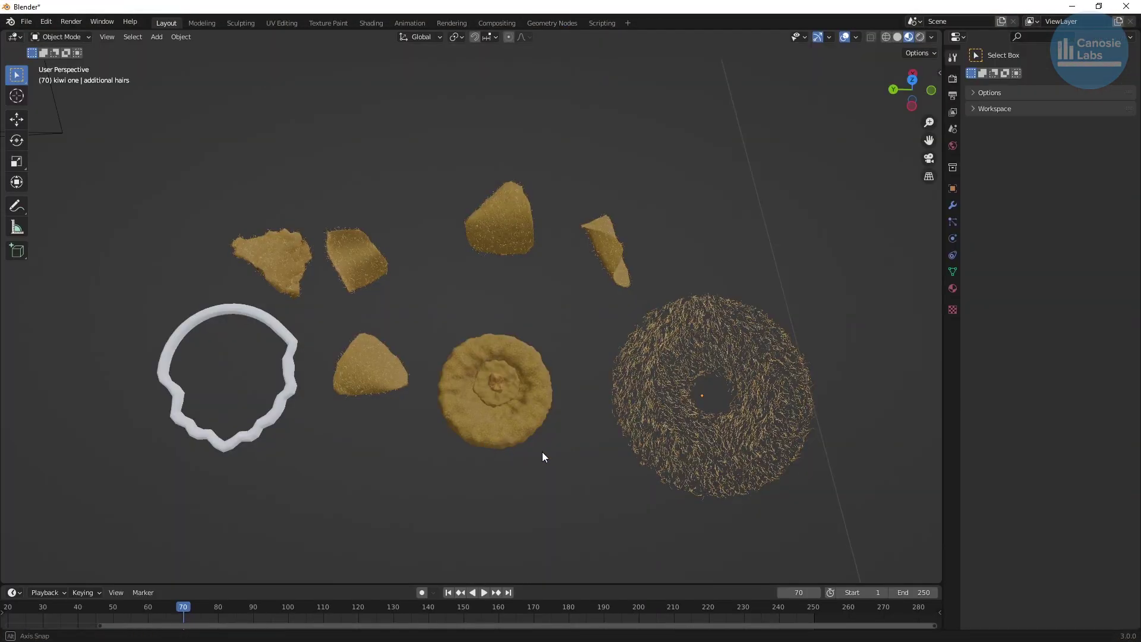
middle_drag(542, 451, 63, 456)
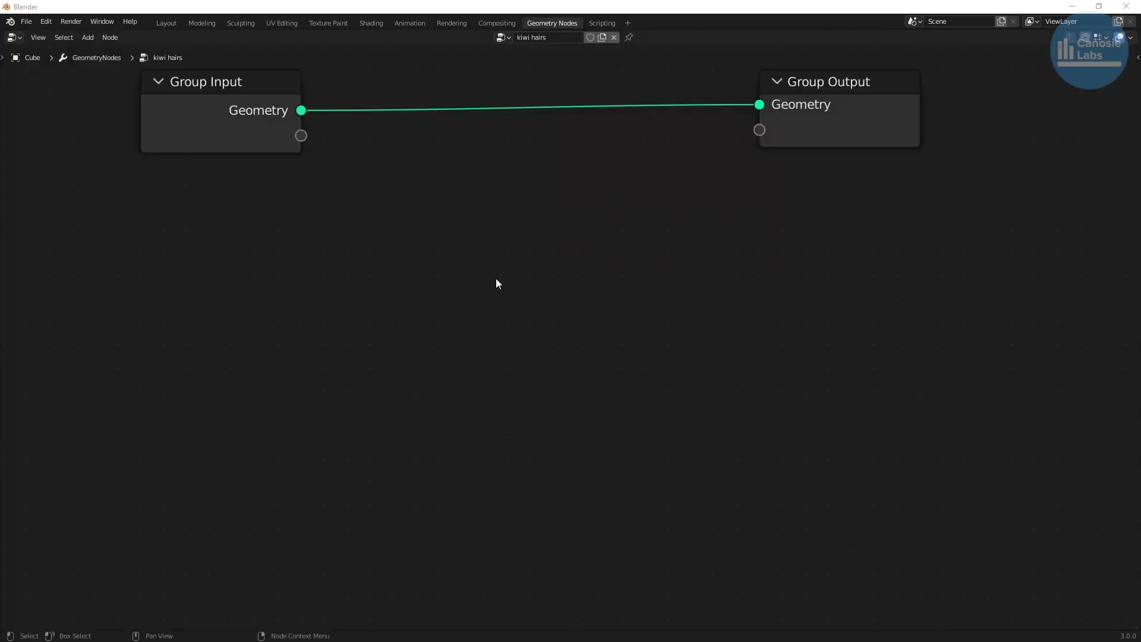
Add a Distribute Points on Faces node to the kiwi hairs tree and set its distribution to Poisson Disk
key(shift+a)
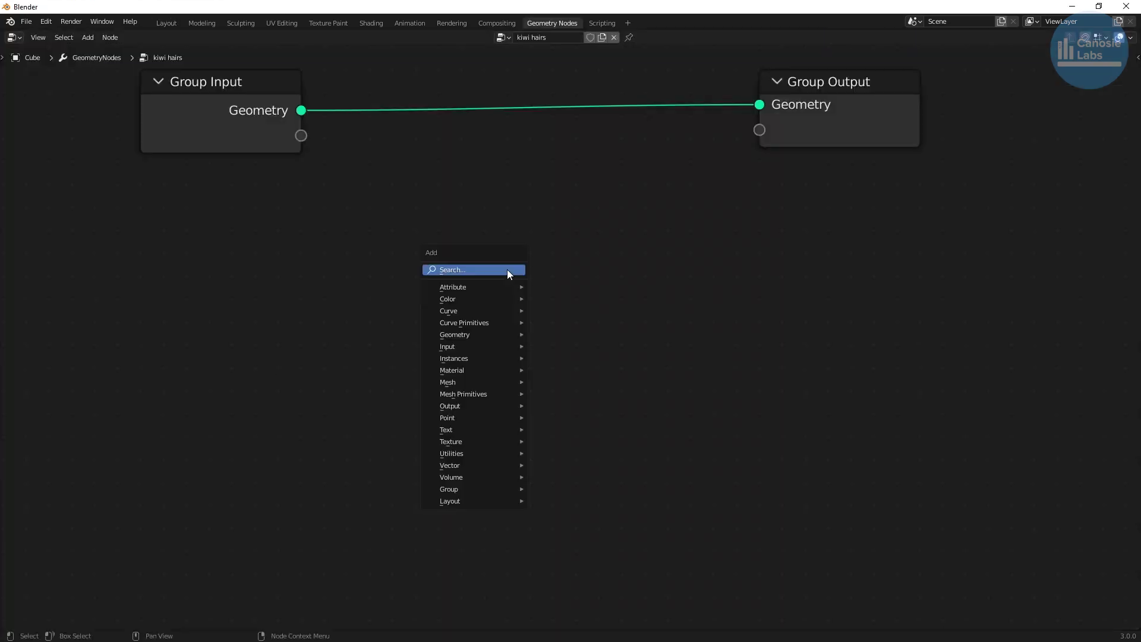
click(507, 269)
text(di)
key(Return)
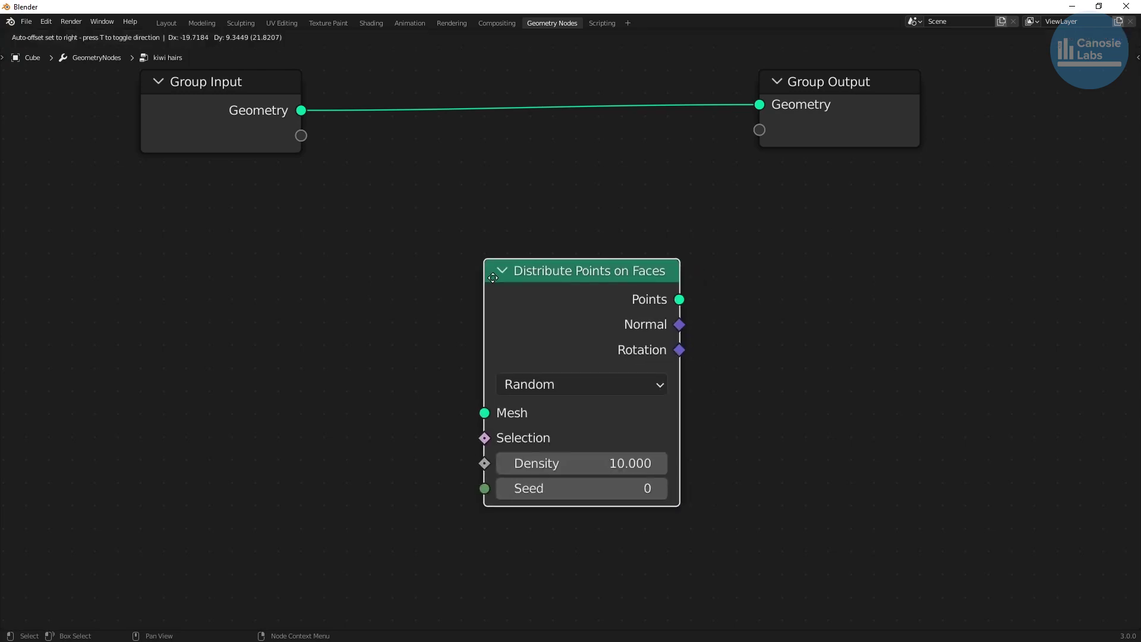
click(467, 296)
click(476, 340)
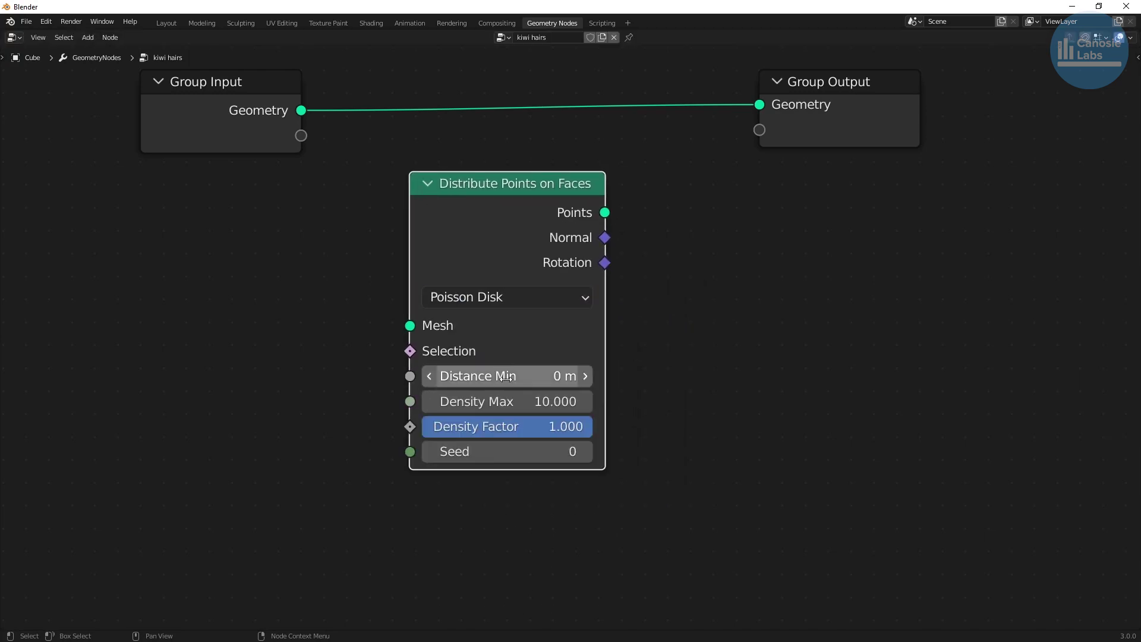
Set the point distribution's Density Max to 4000000 and connect the Group Input geometry to its Mesh input
click(514, 402)
text(4000000)
key(Return)
drag(301, 110, 407, 325)
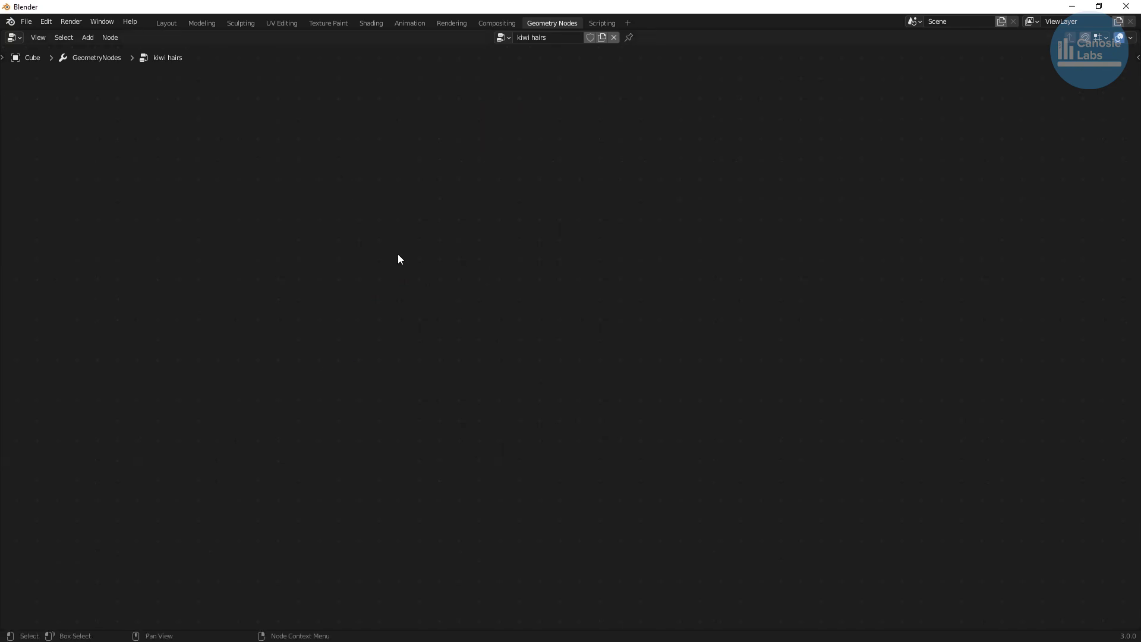
Add an Instance on Points node and feed it the distributed points
key(shift+a)
text(instance on)
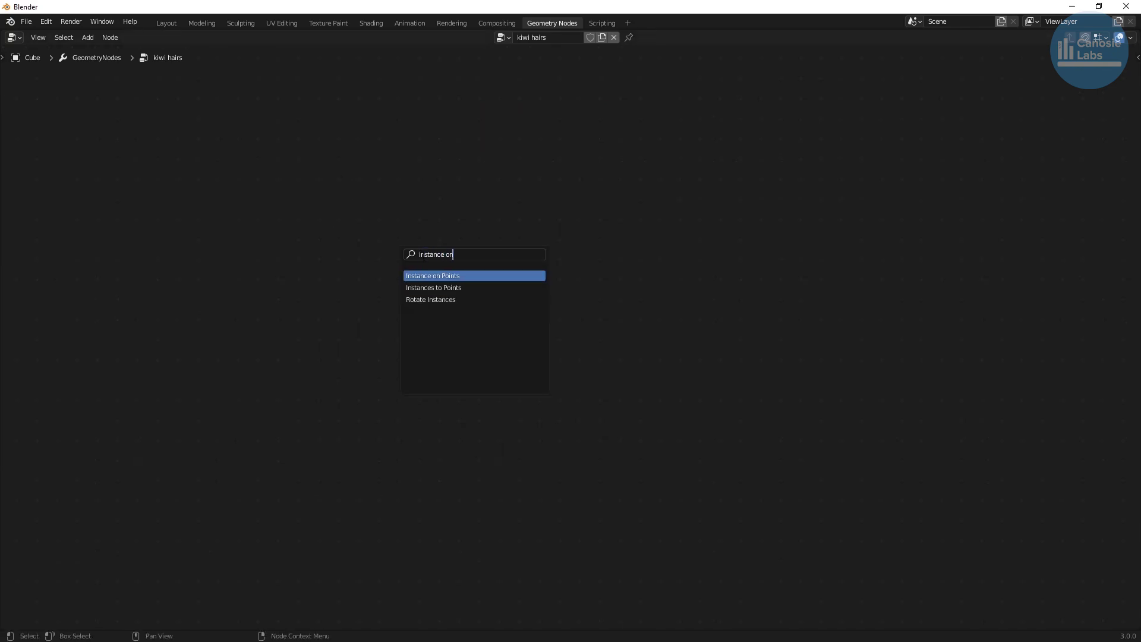
click(496, 274)
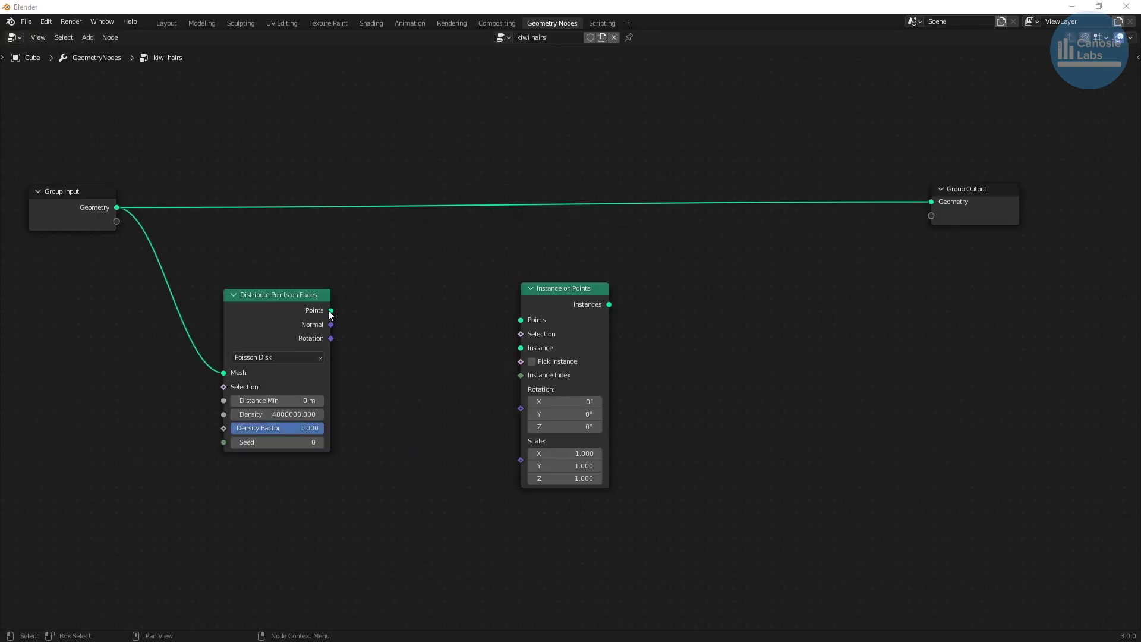
drag(332, 310, 521, 319)
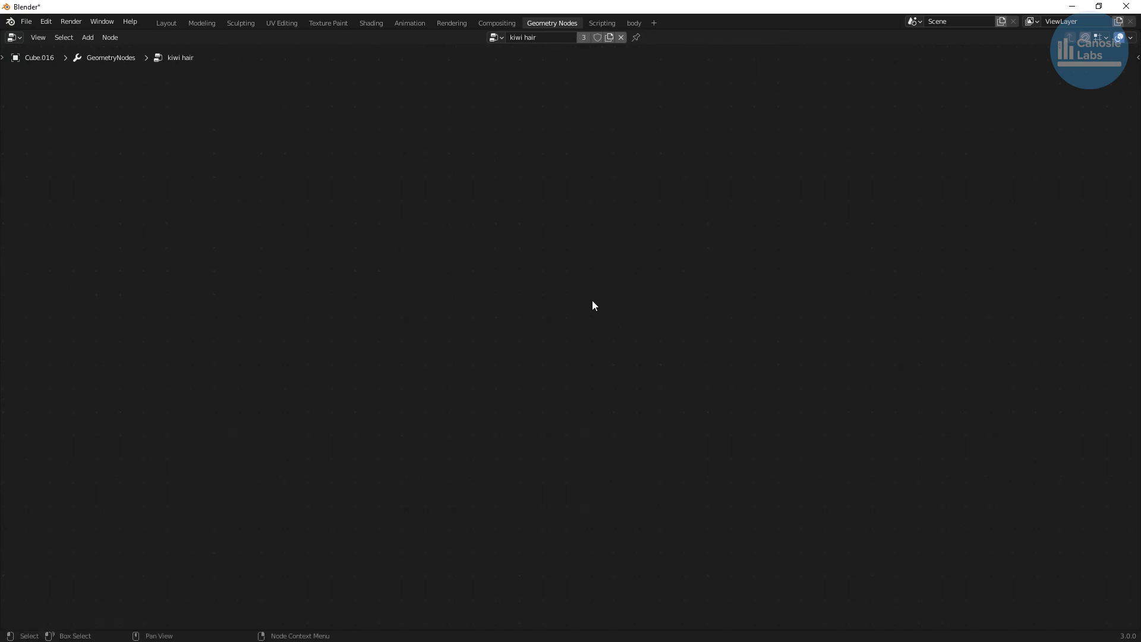
Add a Collection Info node for the bent hairs collection, with Separate Children and Reset Children enabled
key(shift+a)
text(coll)
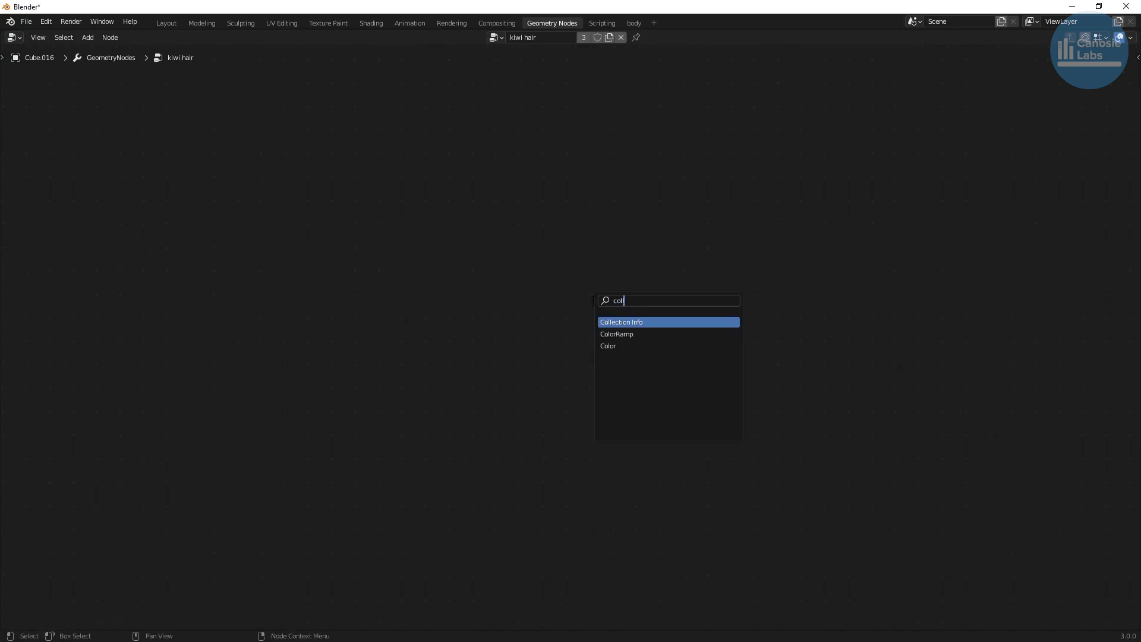
click(612, 322)
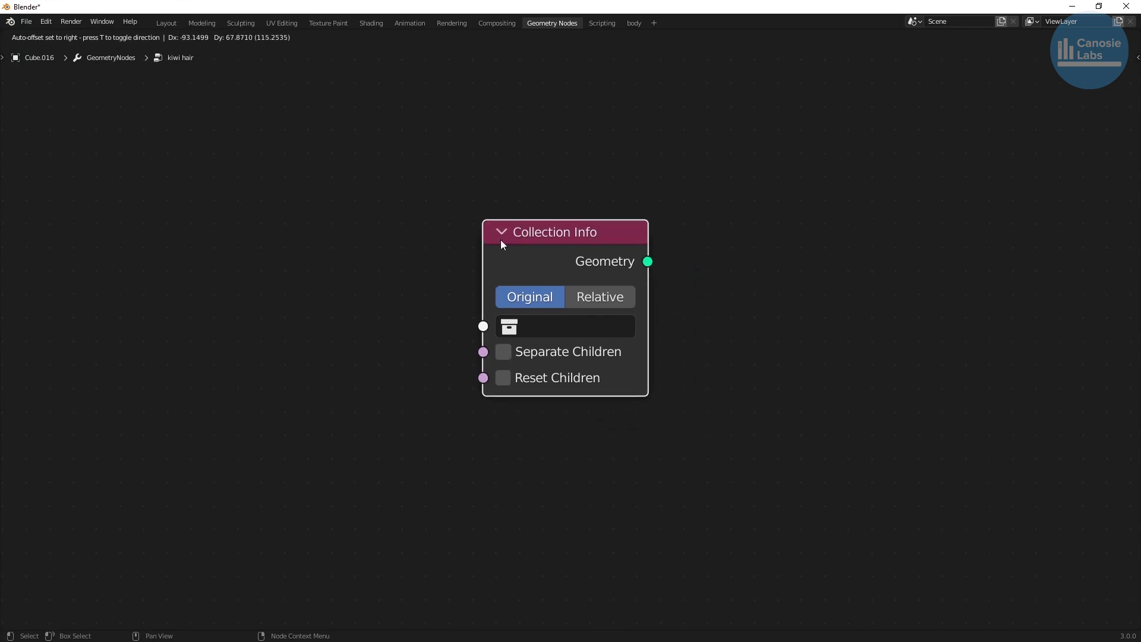
click(501, 240)
click(544, 380)
Connect the Collection Info geometry to the Instance input of Instance on Points and enable Pick Instance
middle_drag(746, 214, 500, 374)
drag(390, 440, 711, 251)
click(730, 274)
Insert a Join Geometry node before the Group Output and connect the Instance on Points output to it
middle_drag(933, 235, 540, 450)
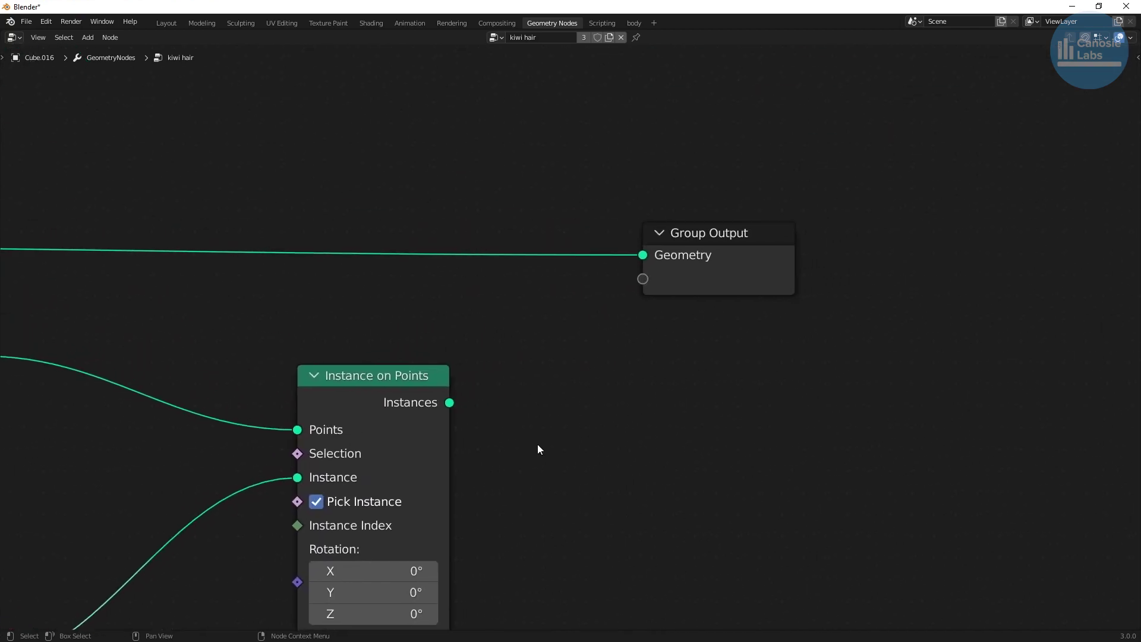
drag(703, 243, 1005, 229)
key(shift+a)
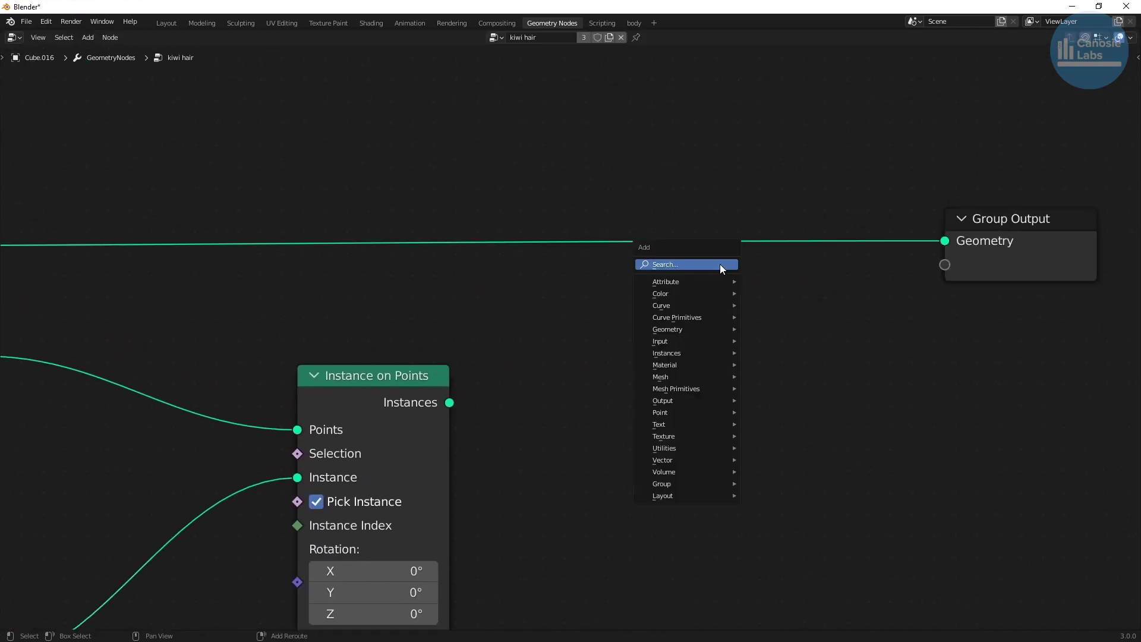
click(720, 264)
text(join)
key(Return)
click(773, 262)
drag(450, 403, 701, 292)
scroll(464, 297, down, 1)
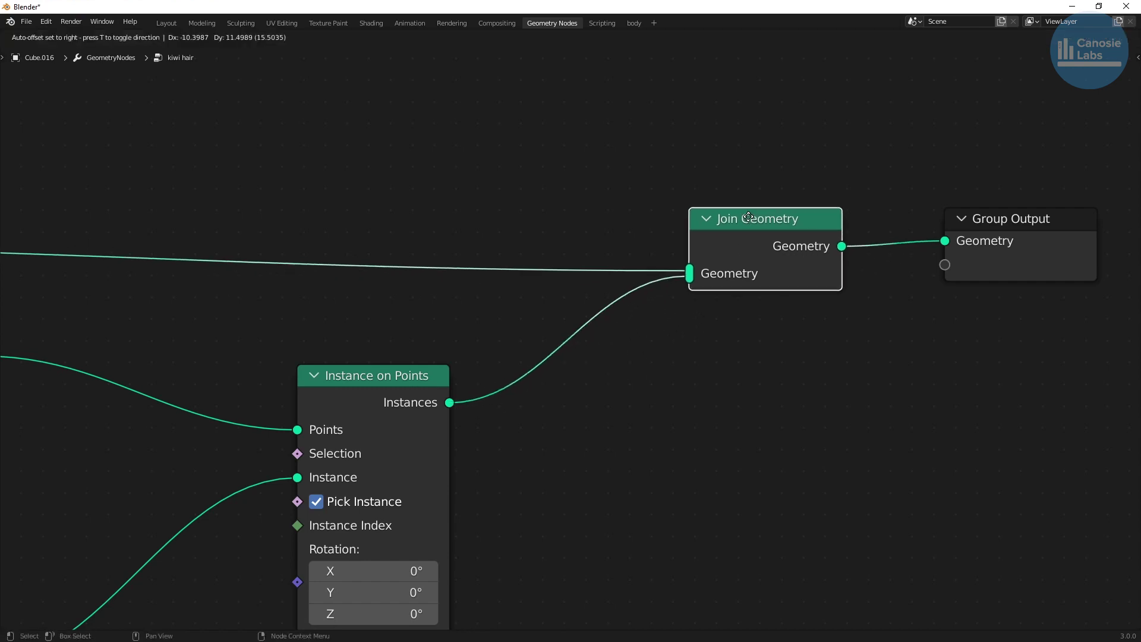
scroll(426, 374, down, 3)
middle_drag(474, 382, 522, 385)
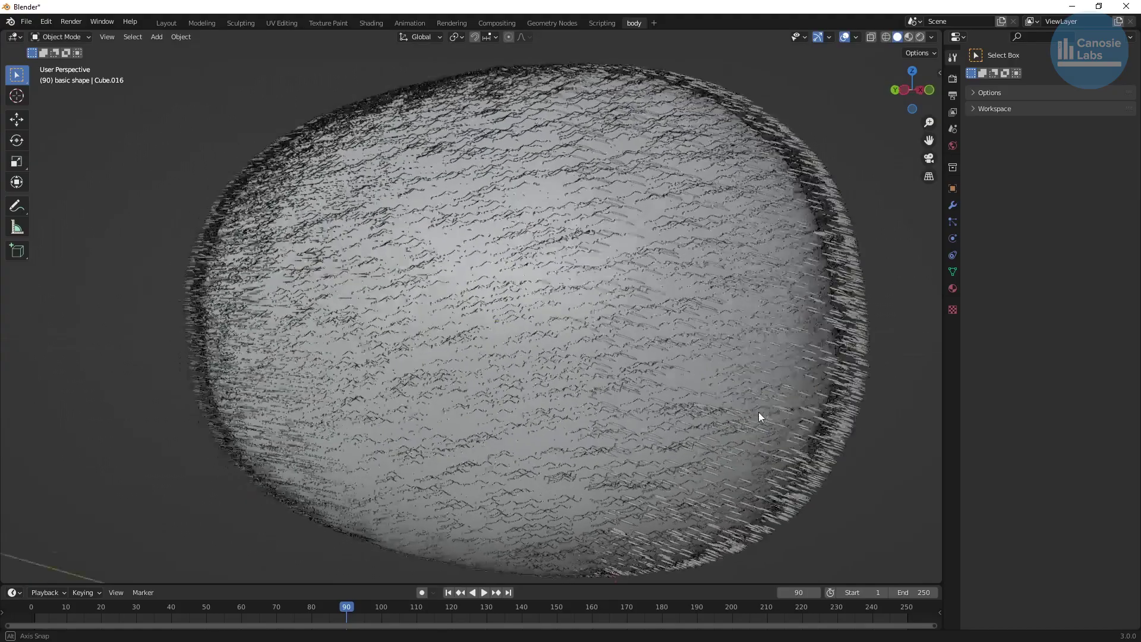
Add a Rotate Euler node set to Local between the distributed points' Rotation and the Rotation input of Instance on Points
middle_drag(759, 412, 431, 314)
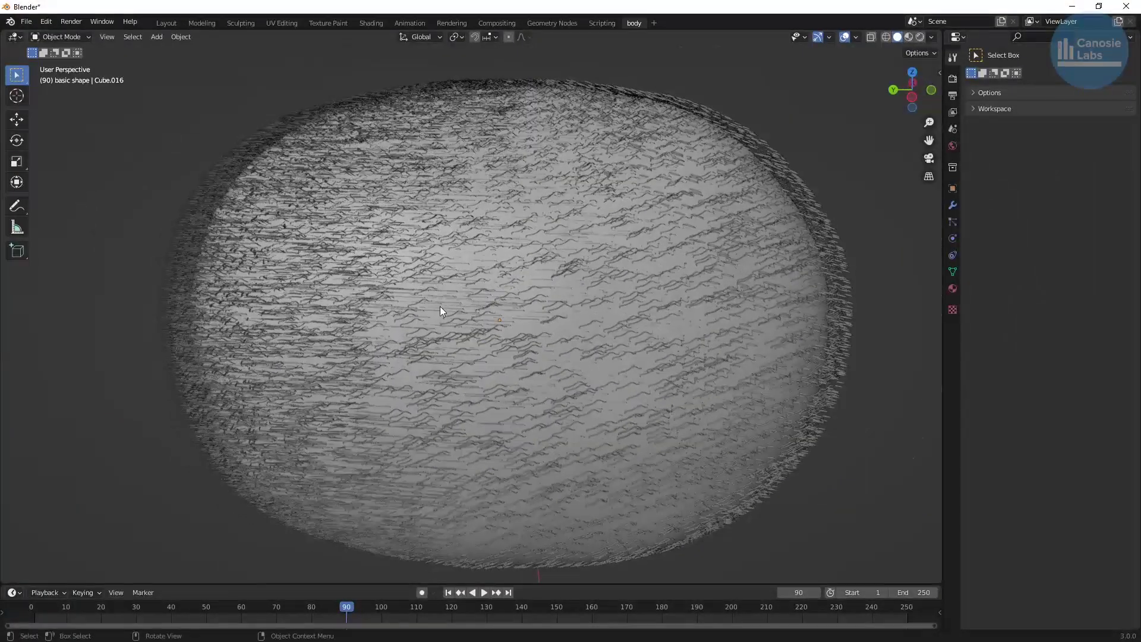
scroll(431, 315, up, 3)
scroll(370, 337, down, 1)
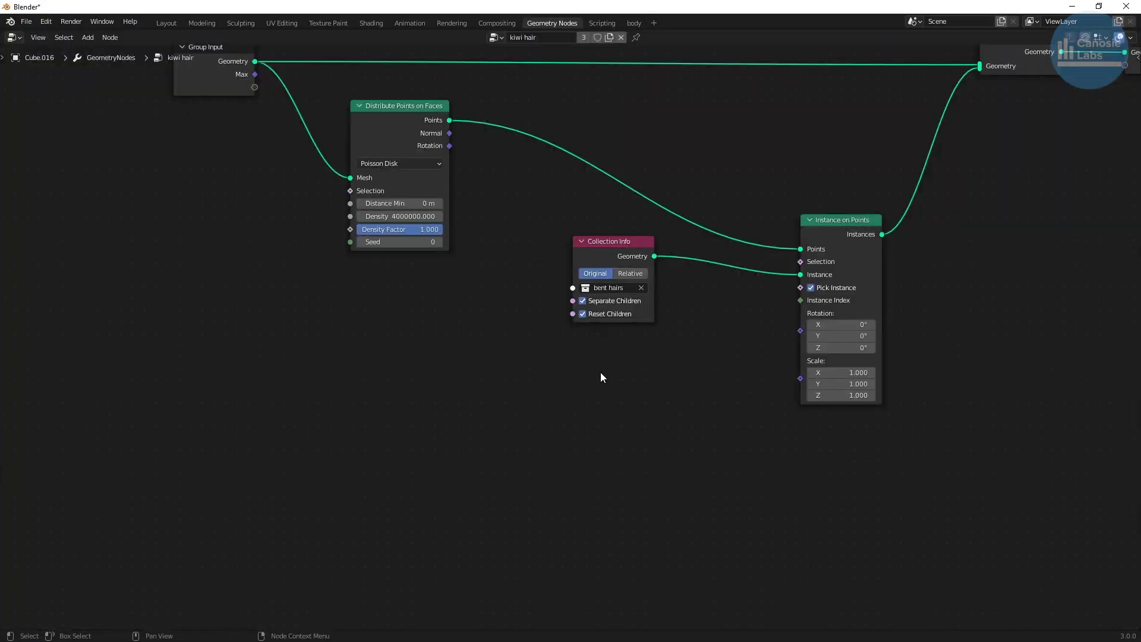
key(shift+a)
click(600, 372)
text(rotate)
click(615, 393)
click(596, 395)
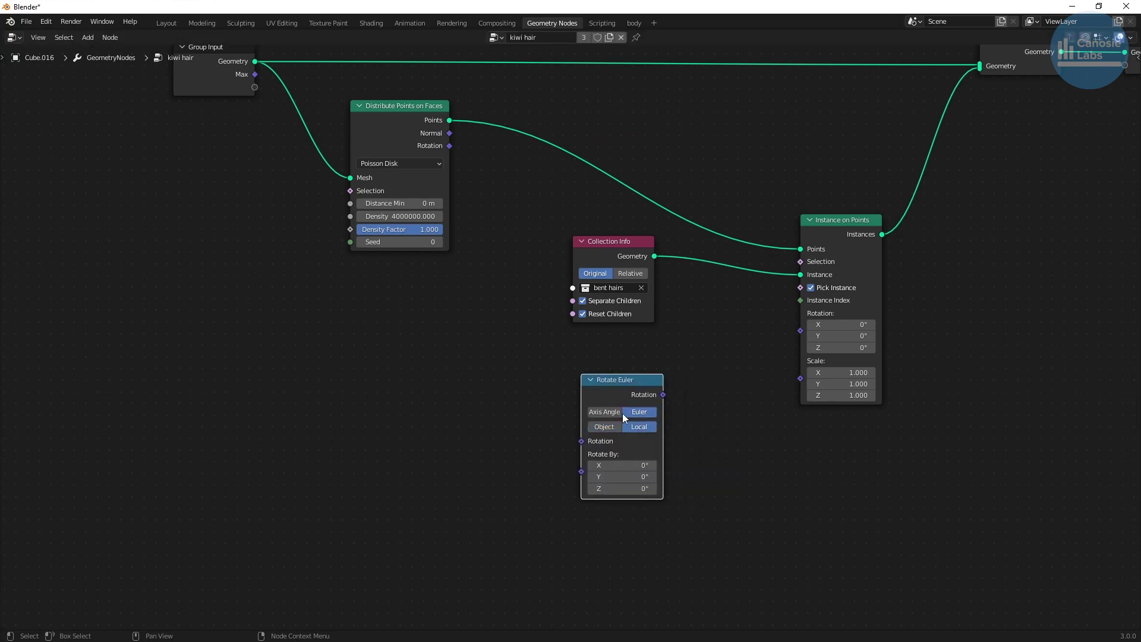
drag(451, 145, 598, 436)
drag(664, 395, 794, 333)
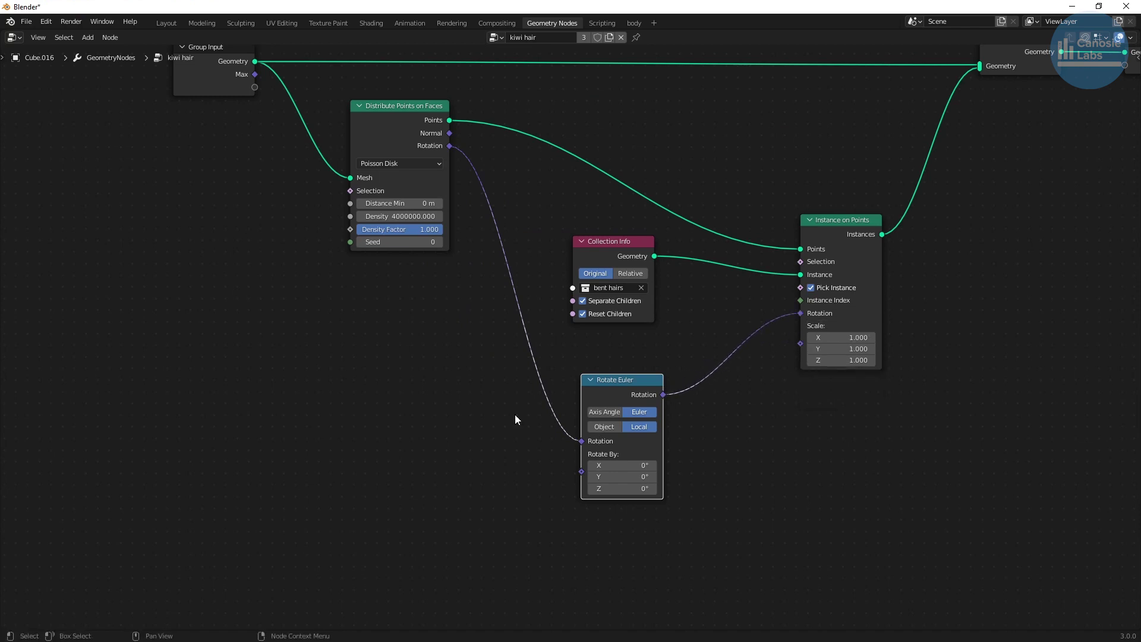
Add a Random Value node below Distribute Points on Faces and set its data type to Vector
click(360, 434)
key(shift+a)
click(347, 396)
text(random)
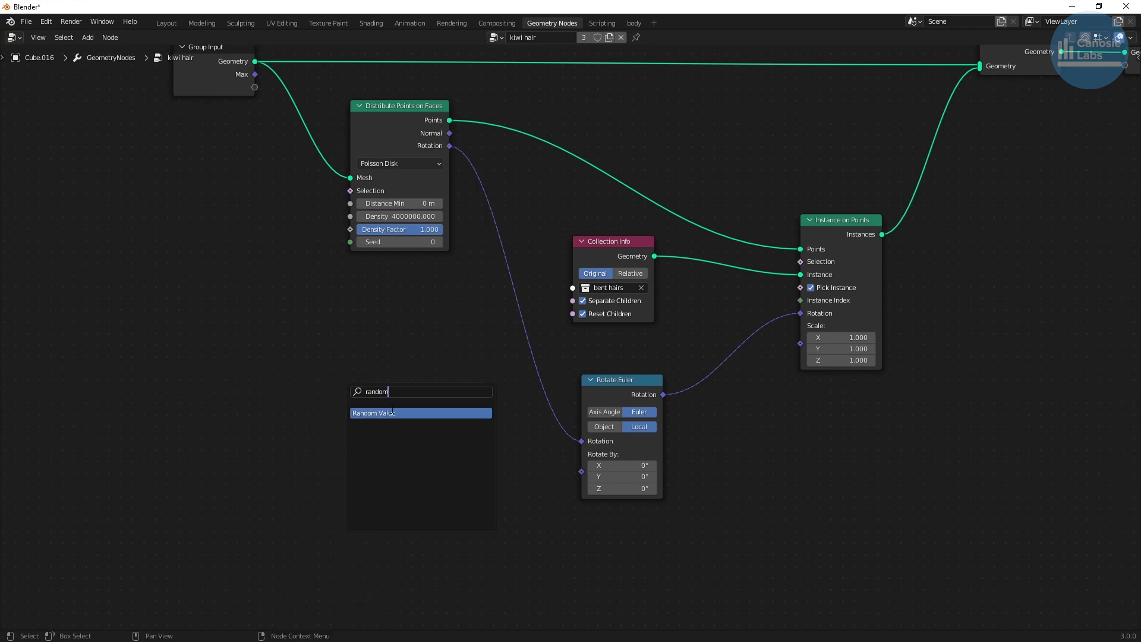
click(392, 412)
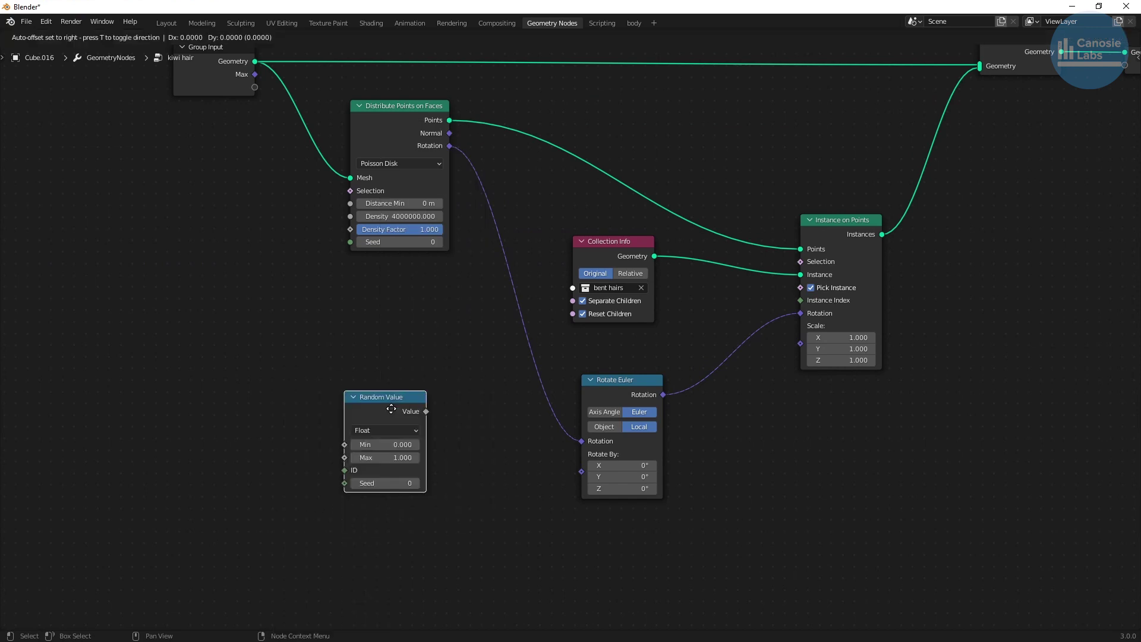
click(401, 393)
click(419, 415)
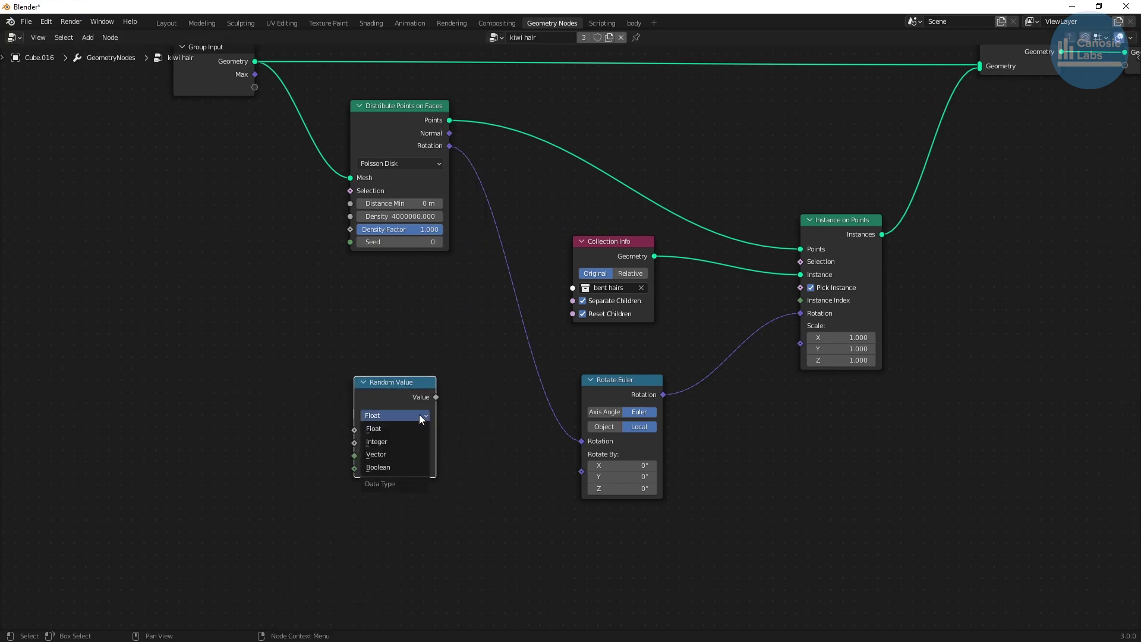
click(399, 452)
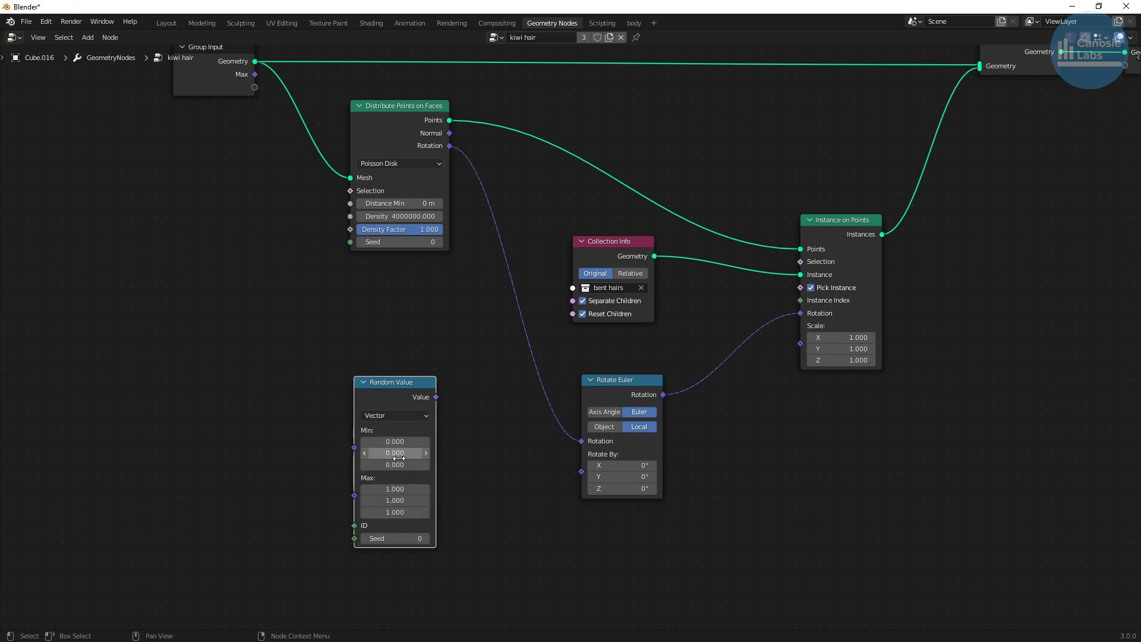
Set the vector Random Value node's Max X and Y components to 0
click(397, 490)
text(0)
key(Return)
click(398, 501)
text(0)
key(Return)
Feed the random vector into the Rotate By input of Rotate Euler and adjust its Max Z to vary the hair directions
drag(438, 397, 579, 471)
drag(418, 513, 515, 512)
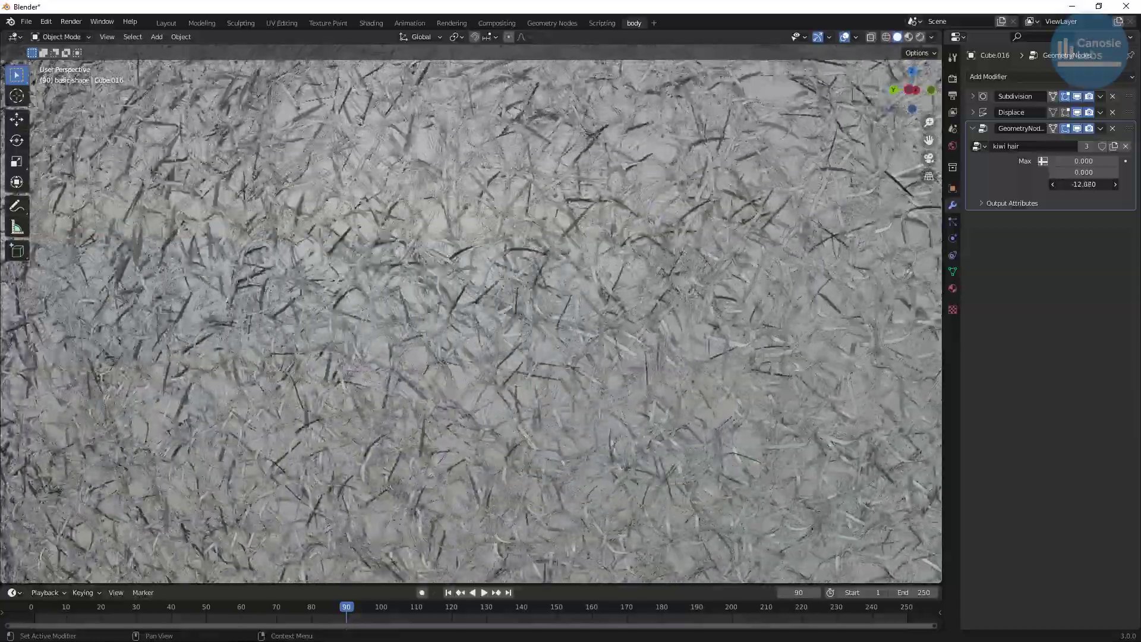
drag(1084, 184, 1055, 184)
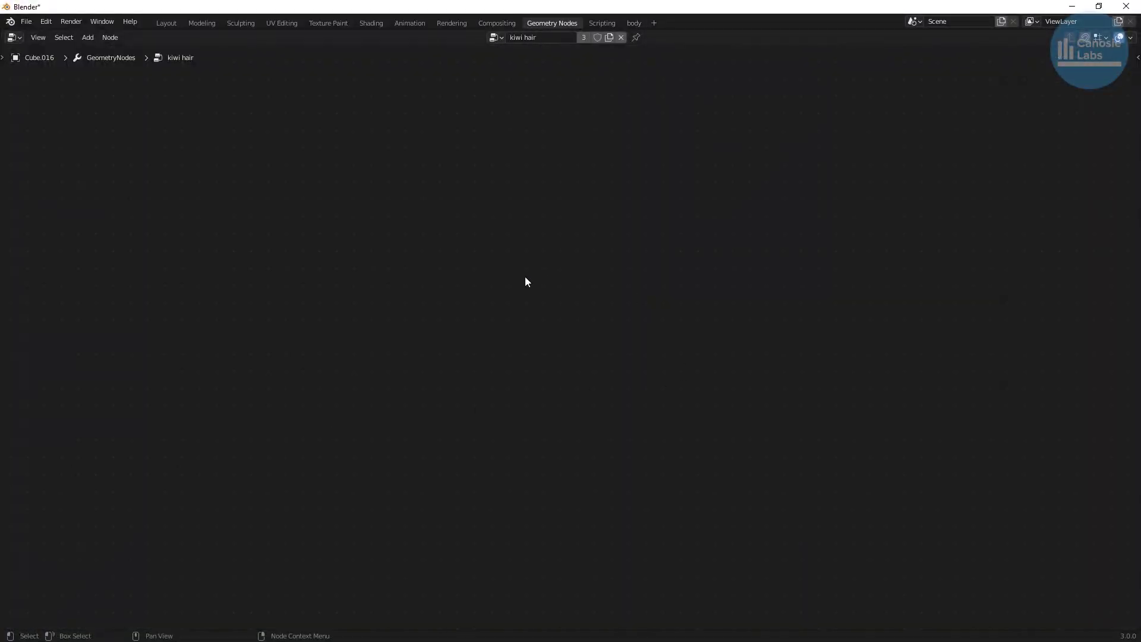
Add a second Random Value node of type Float with Min 0.34 and Max 0.35
key(shift+a)
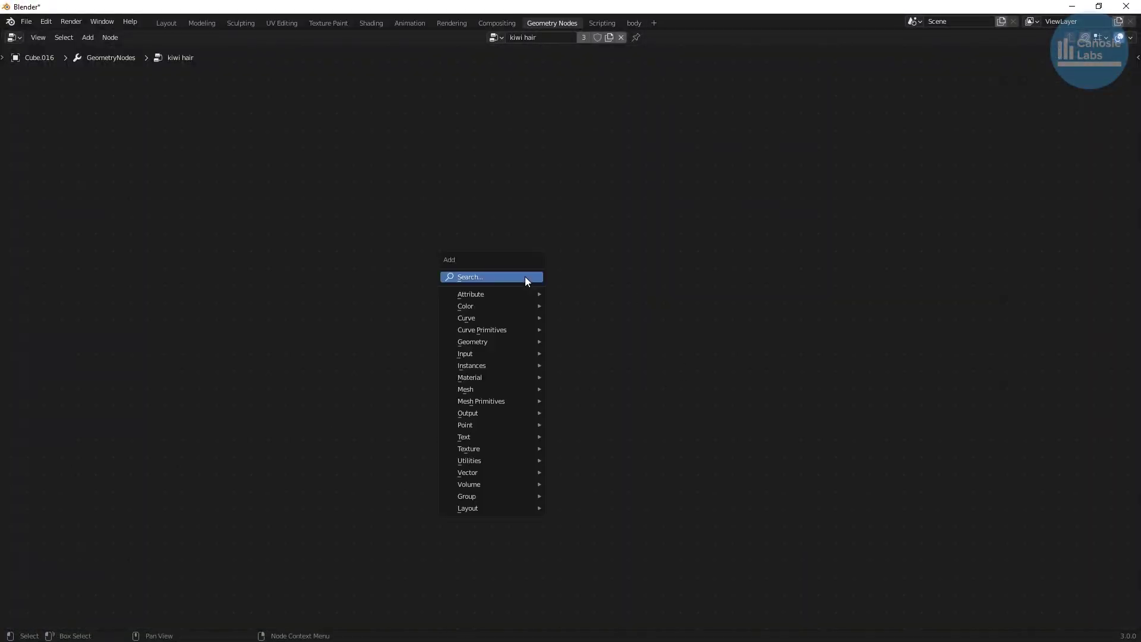
click(526, 276)
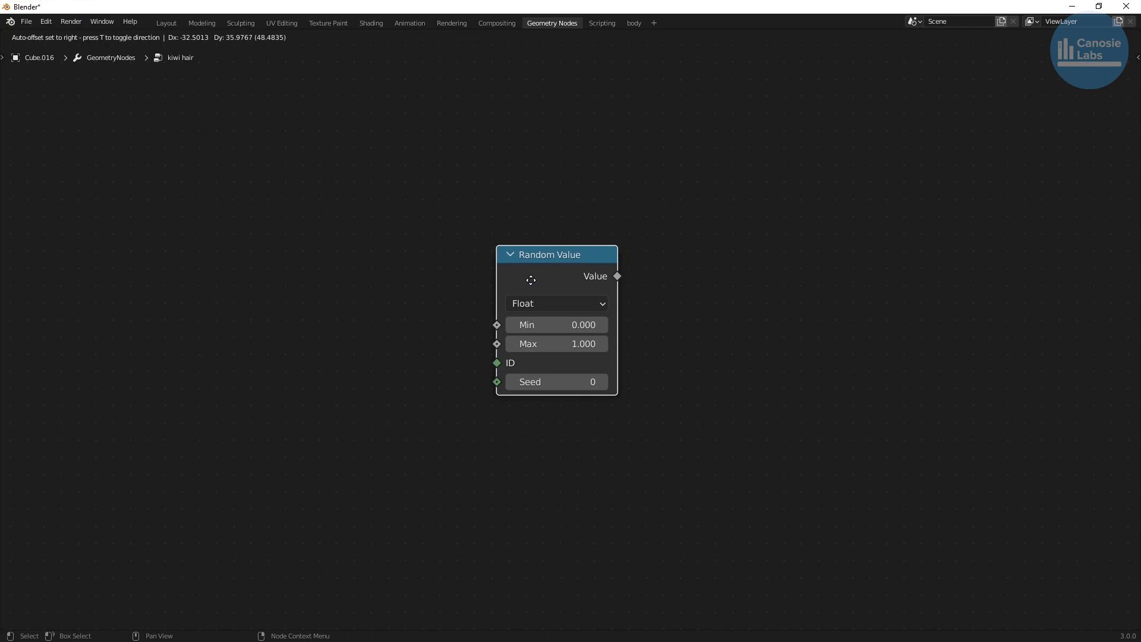
click(531, 280)
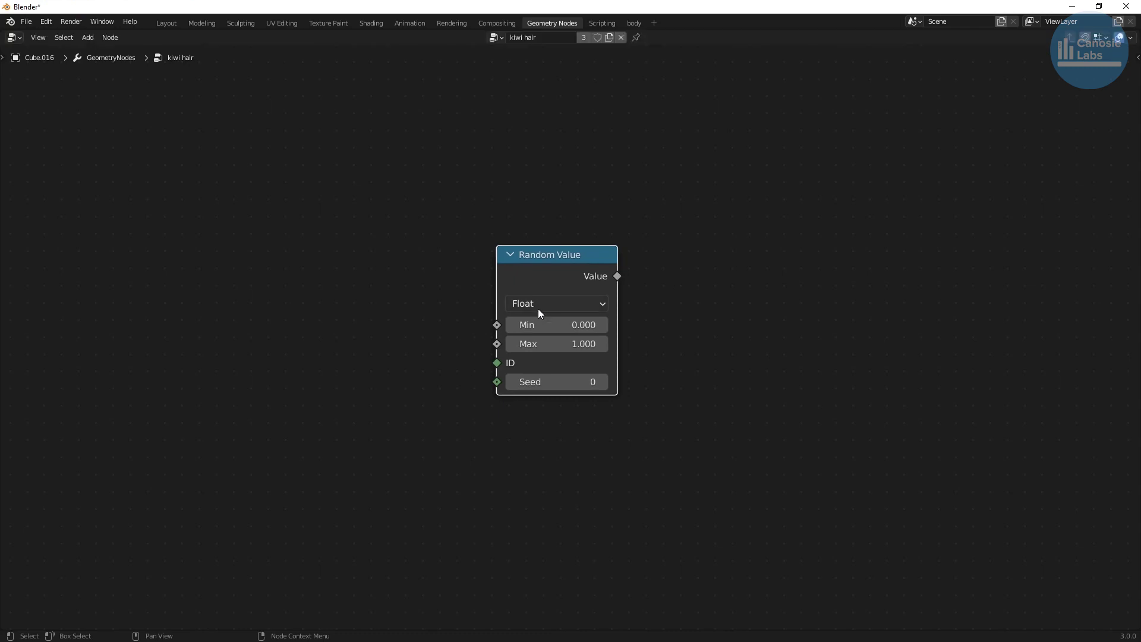
click(541, 322)
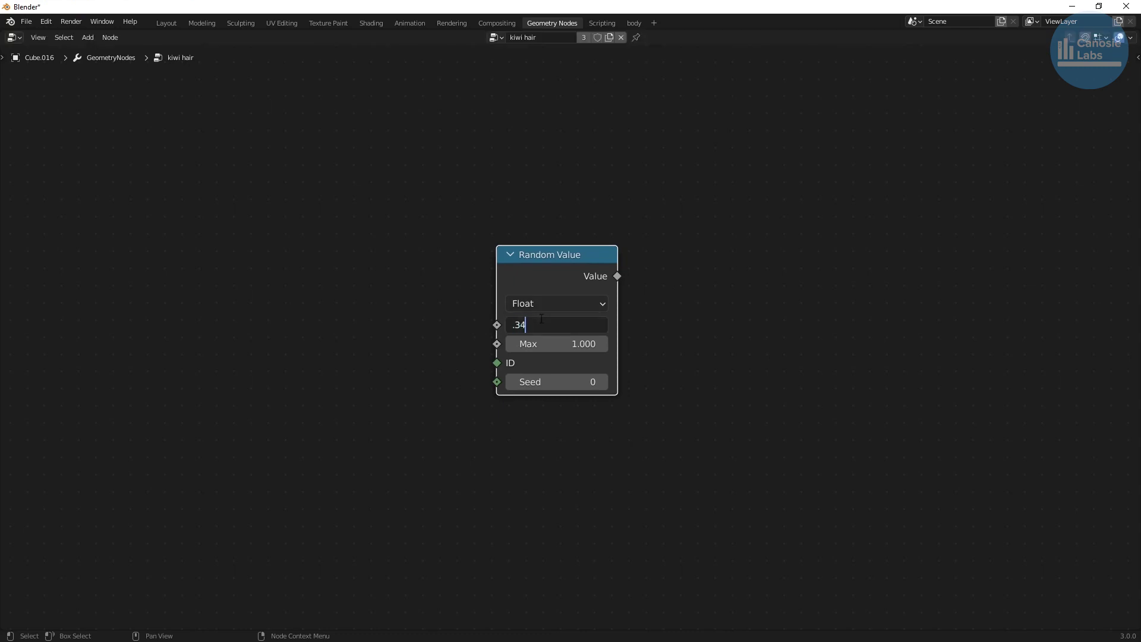
text(.34)
key(Tab)
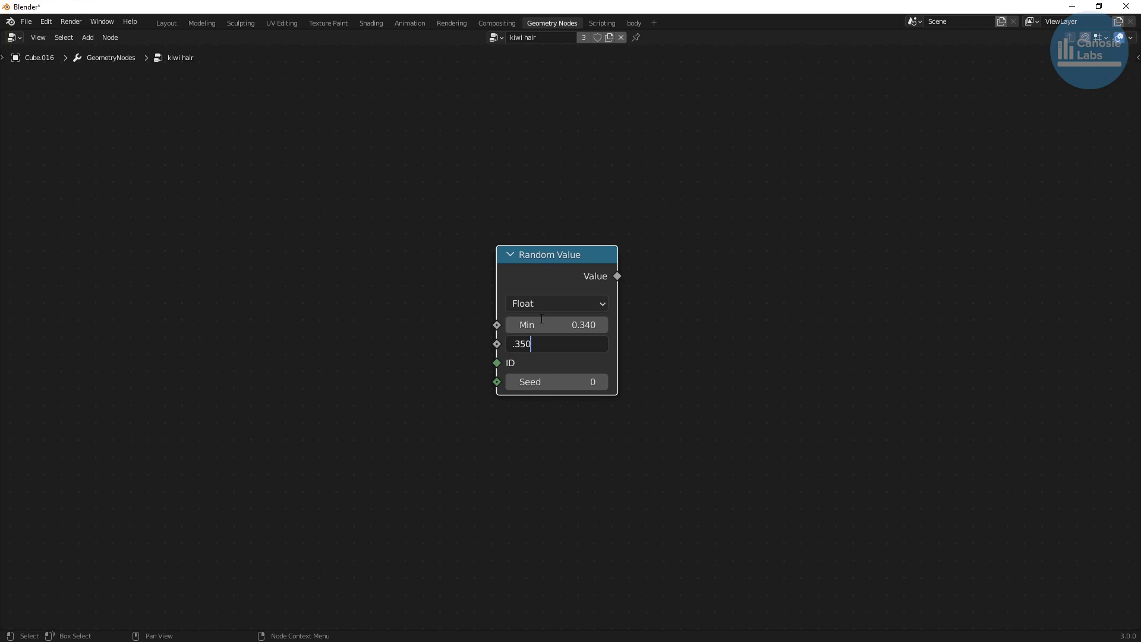
text(.350)
key(Return)
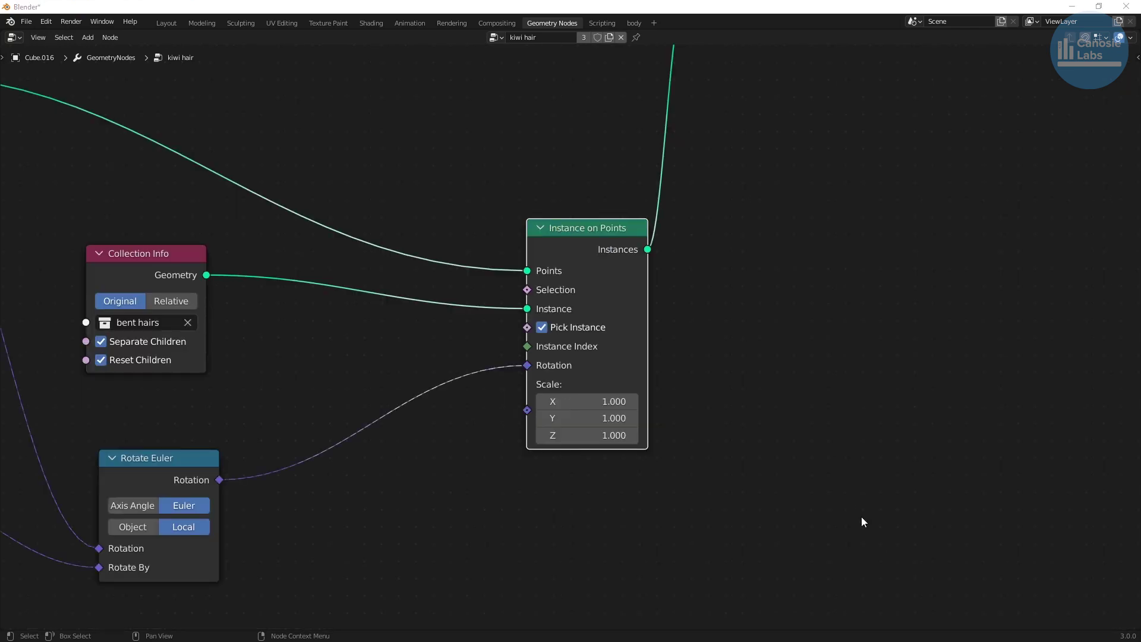
Add a Vector Math node beside the float Random Value node and set its operation to Multiply
scroll(862, 516, up, 3)
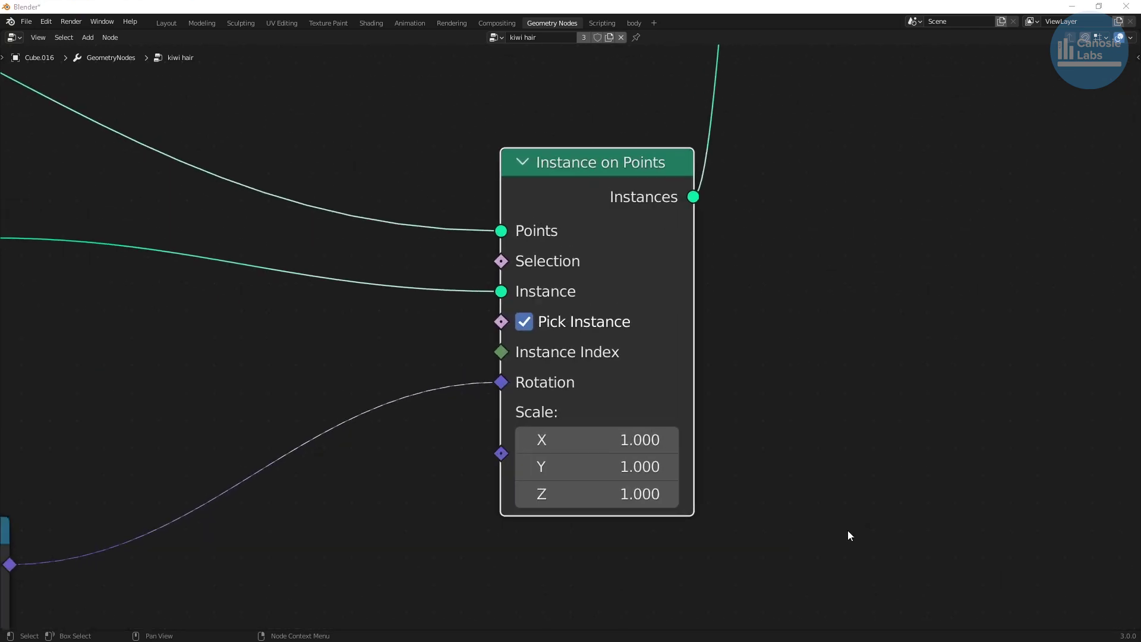
key(shift+a)
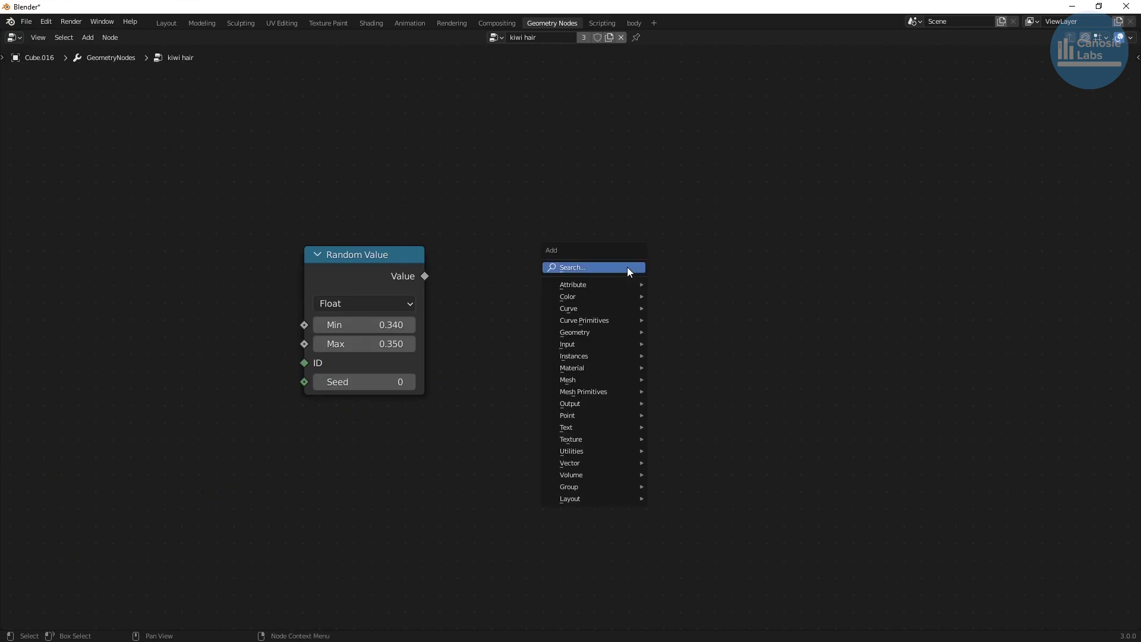
click(629, 269)
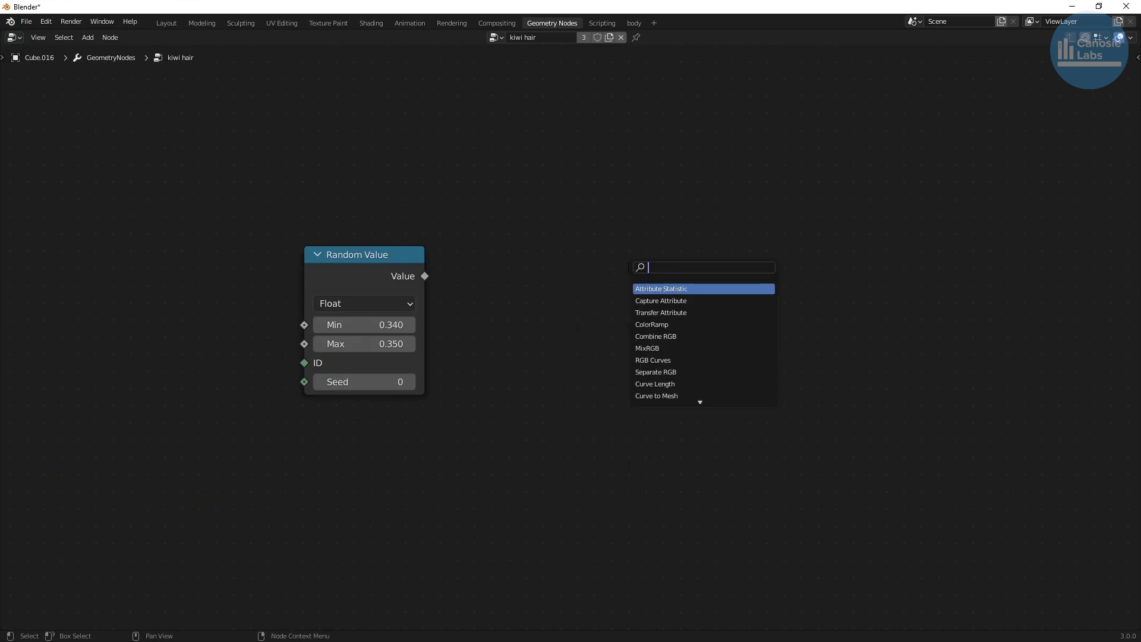
text(vec)
key(Down)
key(Return)
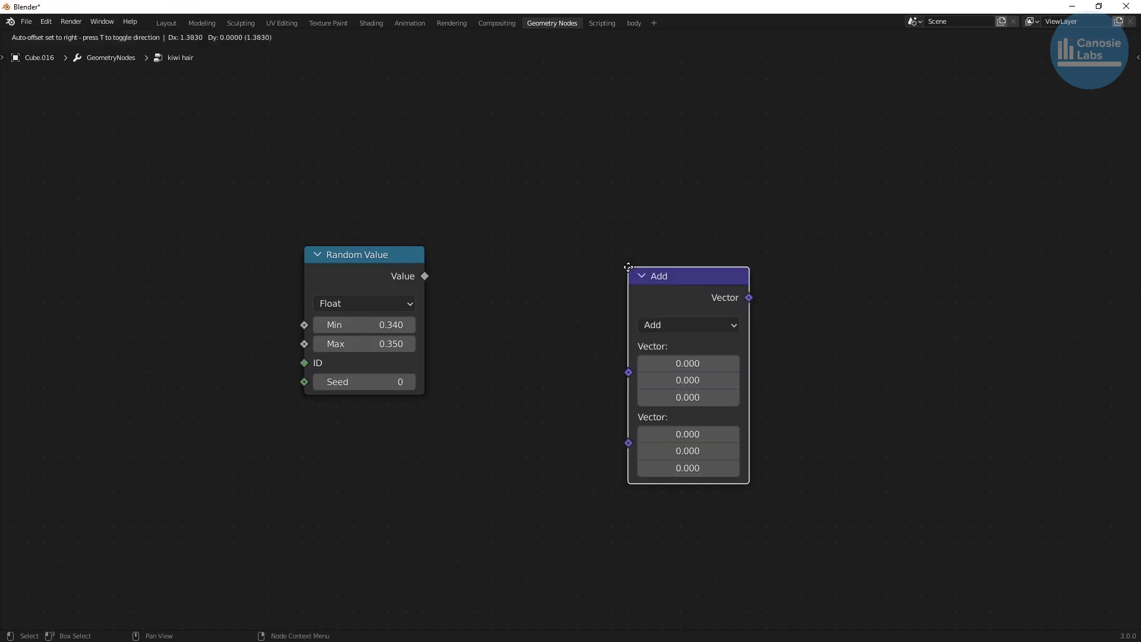
click(615, 206)
click(679, 266)
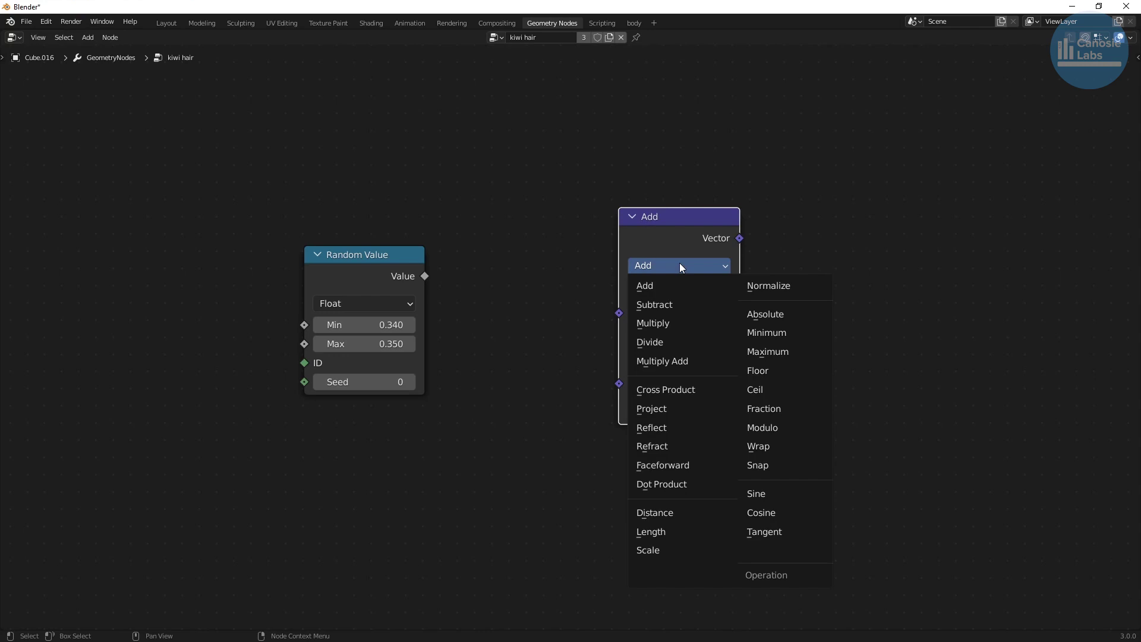
click(662, 323)
Set the Multiply node's second vector to 1 on all axes and connect the random float to its first vector
drag(679, 375, 679, 408)
text(1)
key(Return)
drag(425, 277, 621, 311)
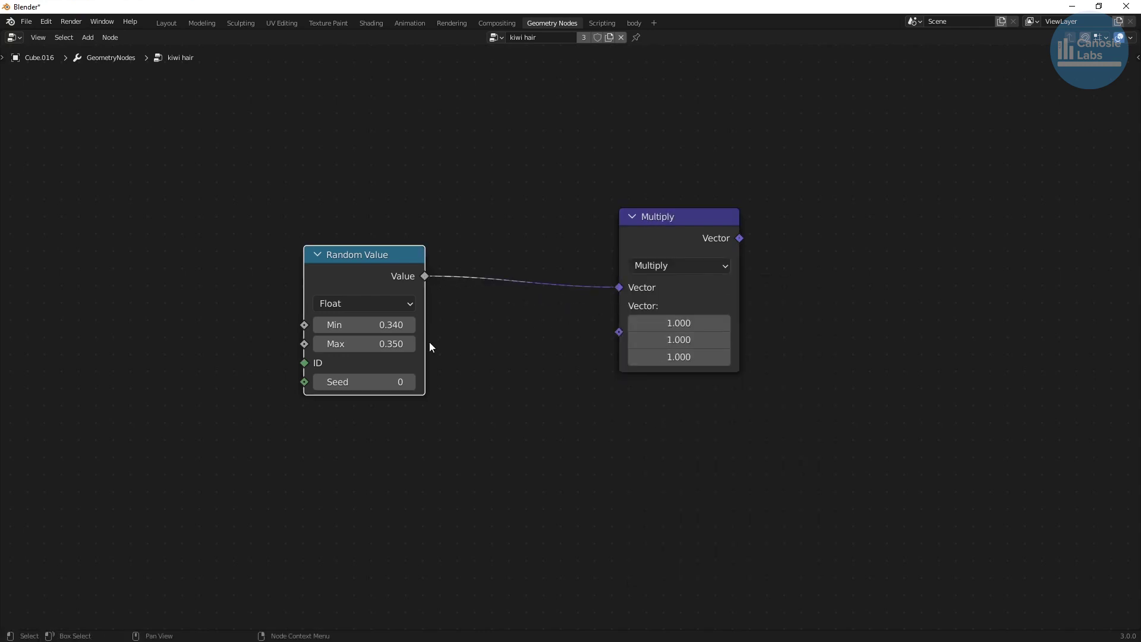
Connect the Multiply node's Vector output to the Scale input of Instance on Points
scroll(499, 296, down, 2)
middle_drag(697, 204, 375, 441)
drag(277, 481, 505, 266)
middle_drag(334, 451, 457, 432)
scroll(381, 392, down, 1)
middle_drag(381, 392, 499, 455)
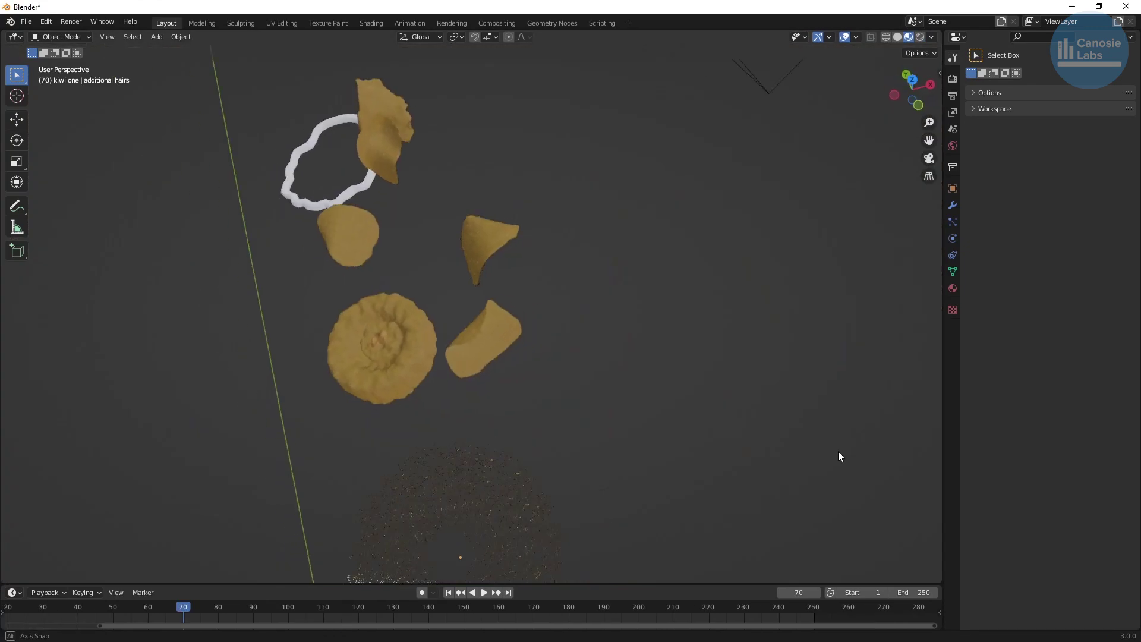
Expose the point distribution's Density Max, Density Factor and Seed as group inputs
middle_drag(838, 455, 395, 452)
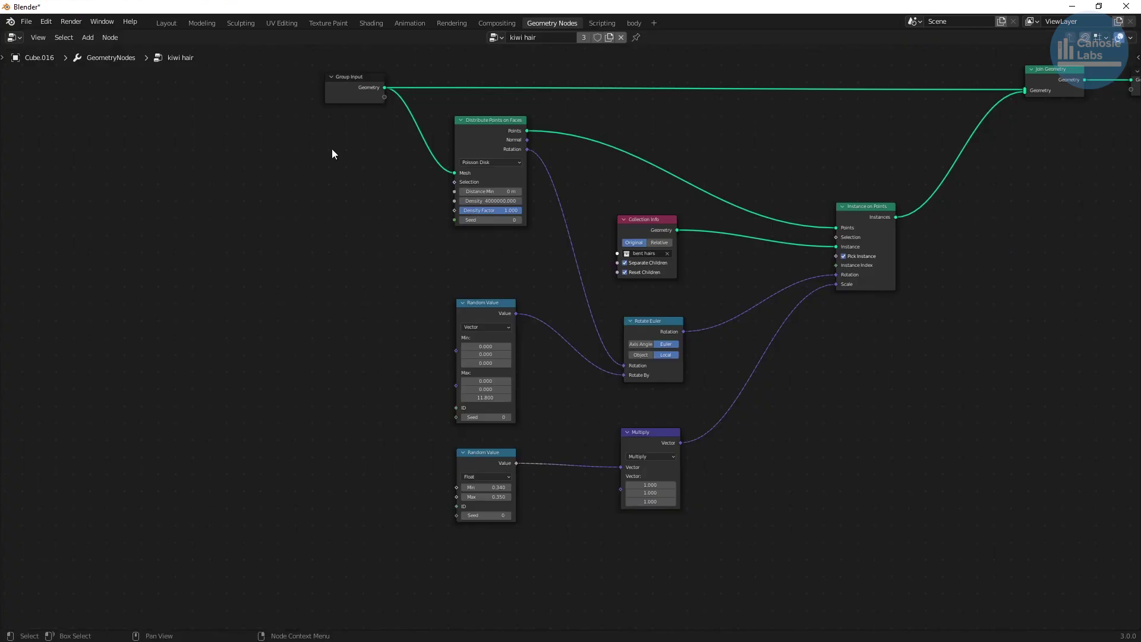
click(384, 95)
drag(385, 97, 455, 201)
drag(386, 106, 454, 210)
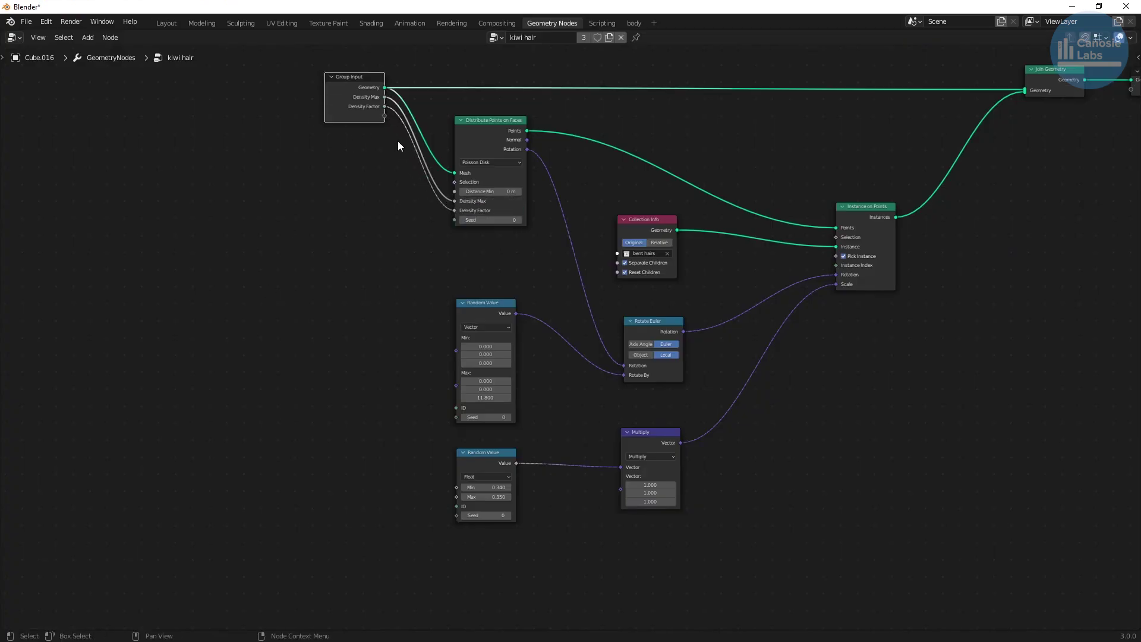
drag(384, 116, 455, 221)
Expose the random rotation's Max, the random scale's Min and Max, and the Collection Info node's collection as group inputs
drag(384, 125, 456, 386)
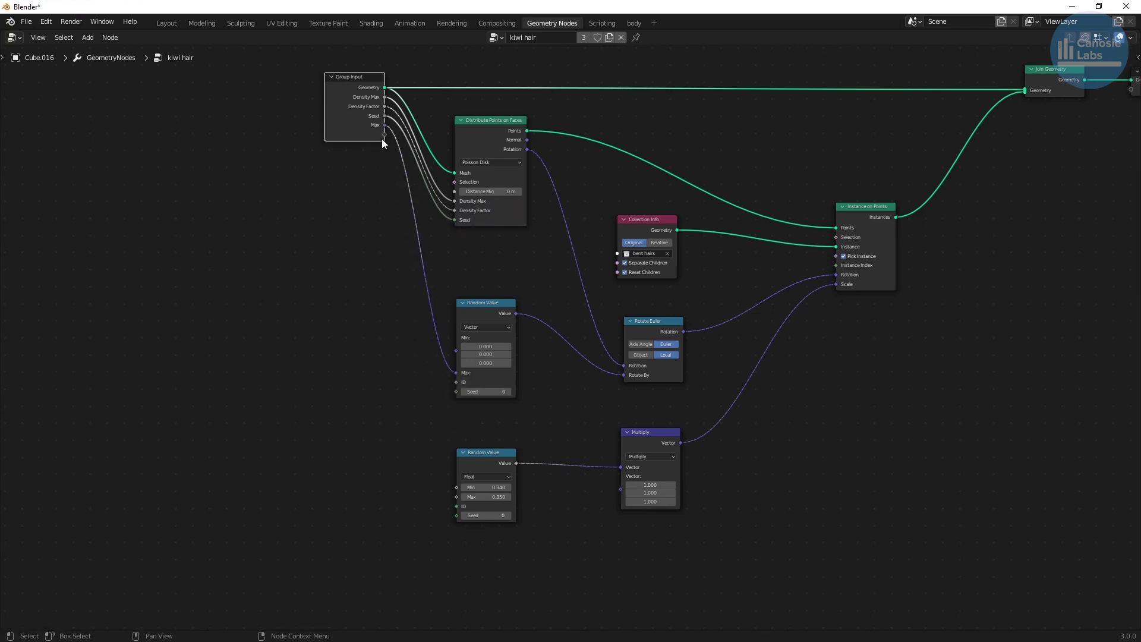
drag(384, 134, 351, 302)
drag(442, 480, 456, 487)
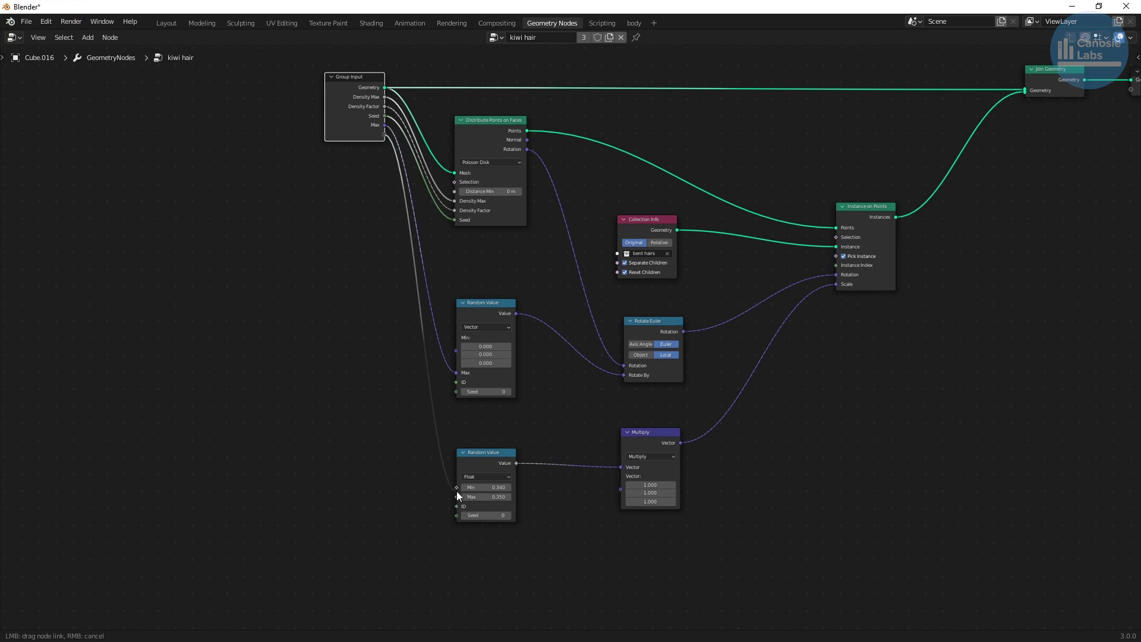
drag(384, 145, 457, 497)
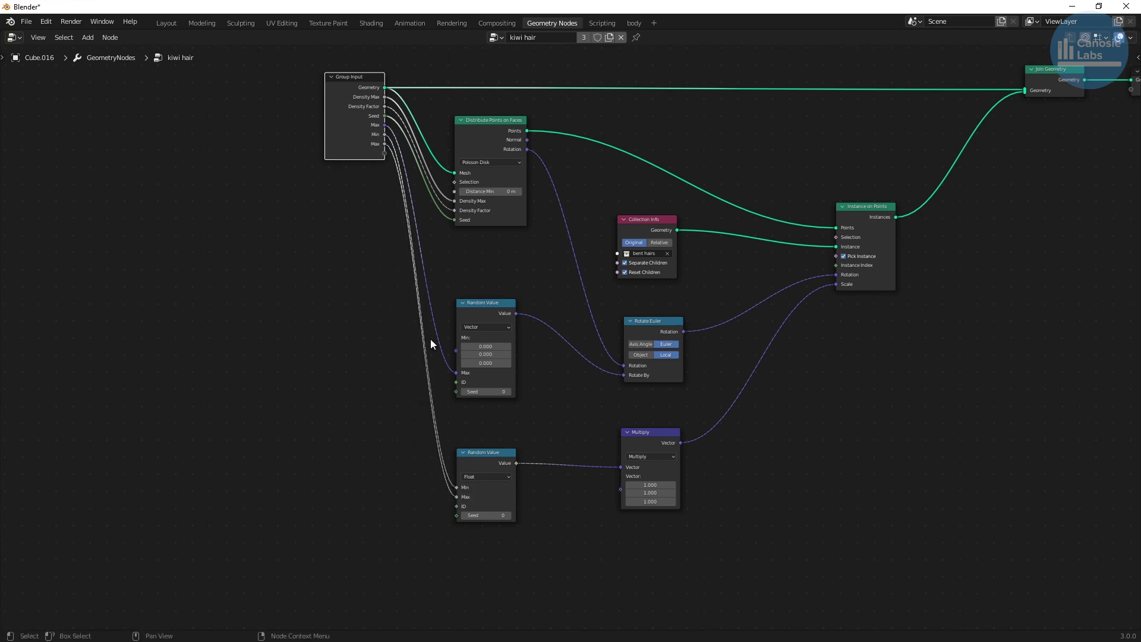
drag(384, 153, 617, 253)
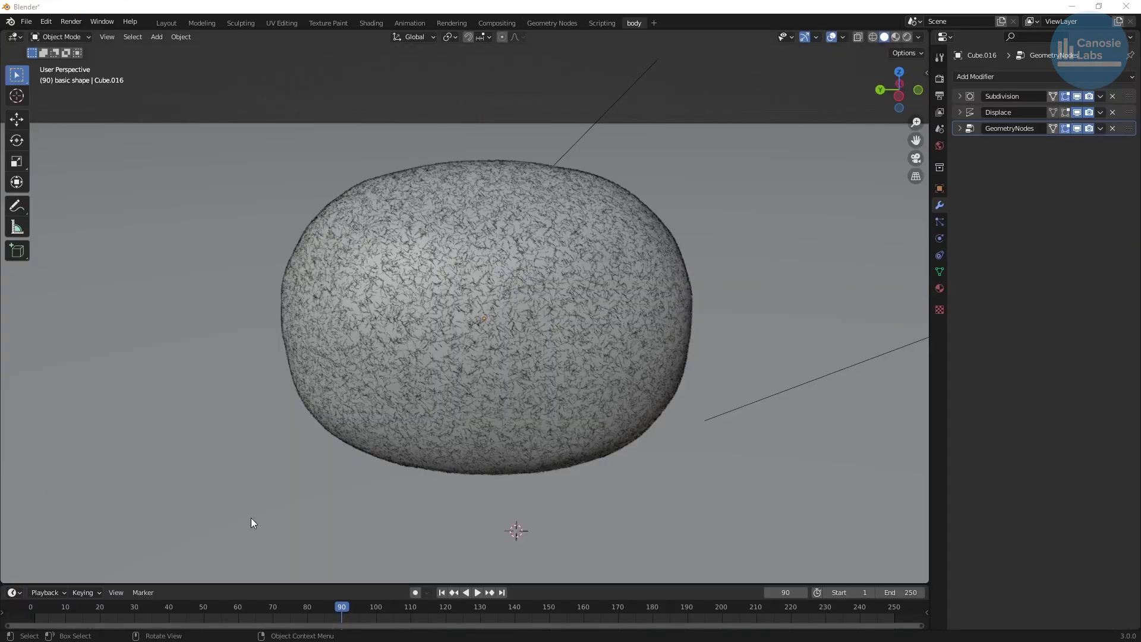
In the kiwi hair modifier, set the Seed to 111 and the rotation Max Z to 10.580
click(960, 127)
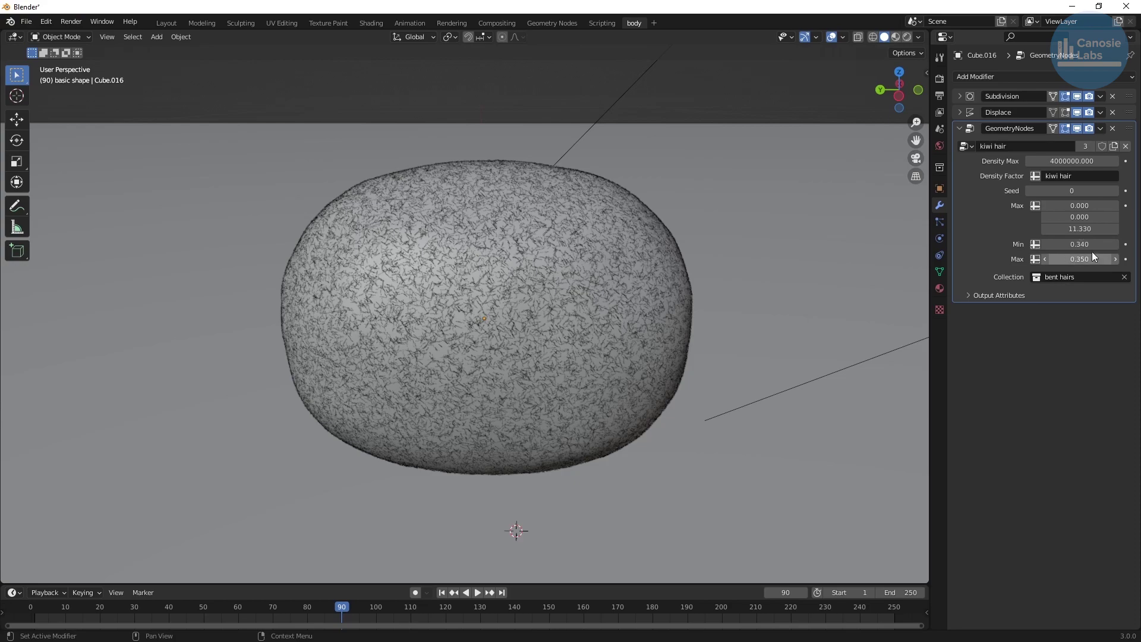
drag(1076, 191, 1136, 190)
drag(1057, 224, 1013, 225)
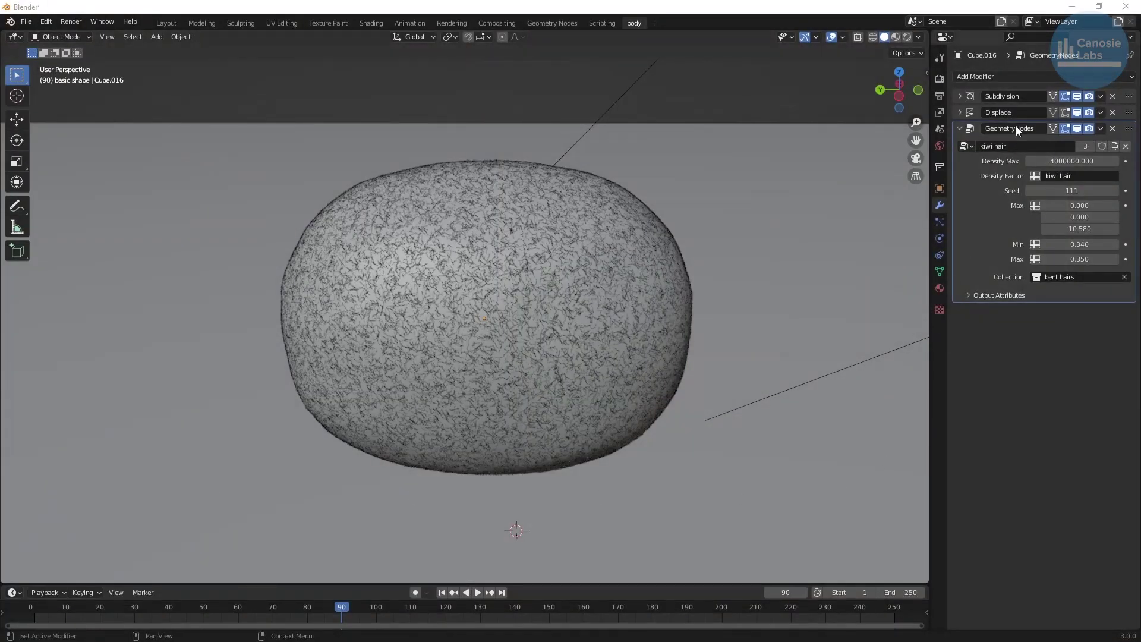
Add a second Geometry Nodes modifier to the kiwi body and assign it the kiwi hair node group
click(993, 76)
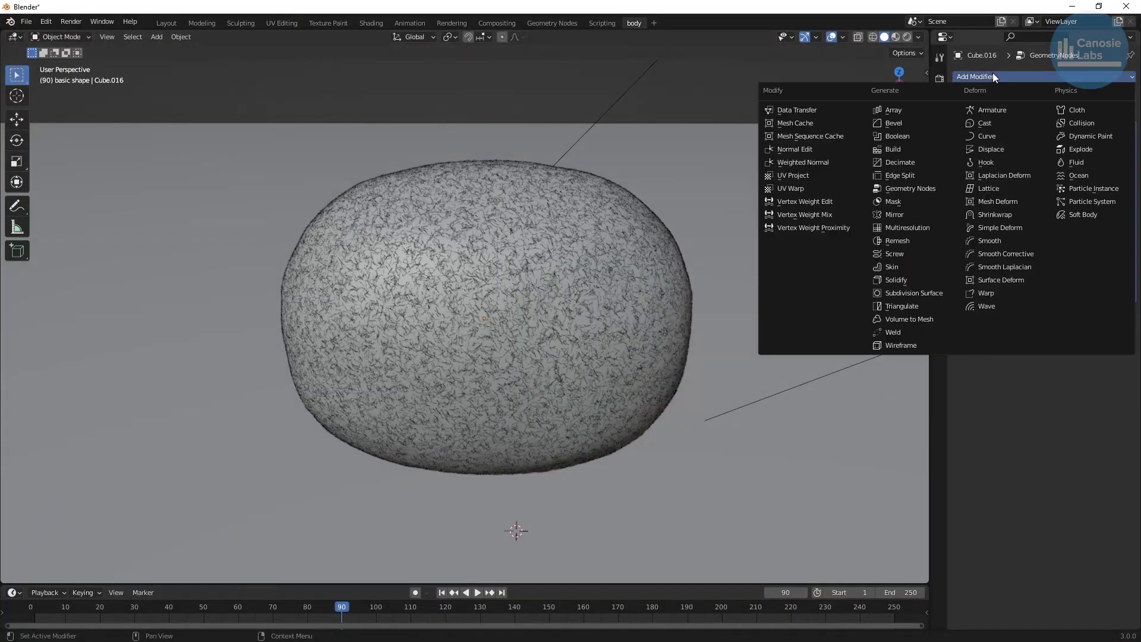
click(929, 186)
click(967, 328)
click(979, 395)
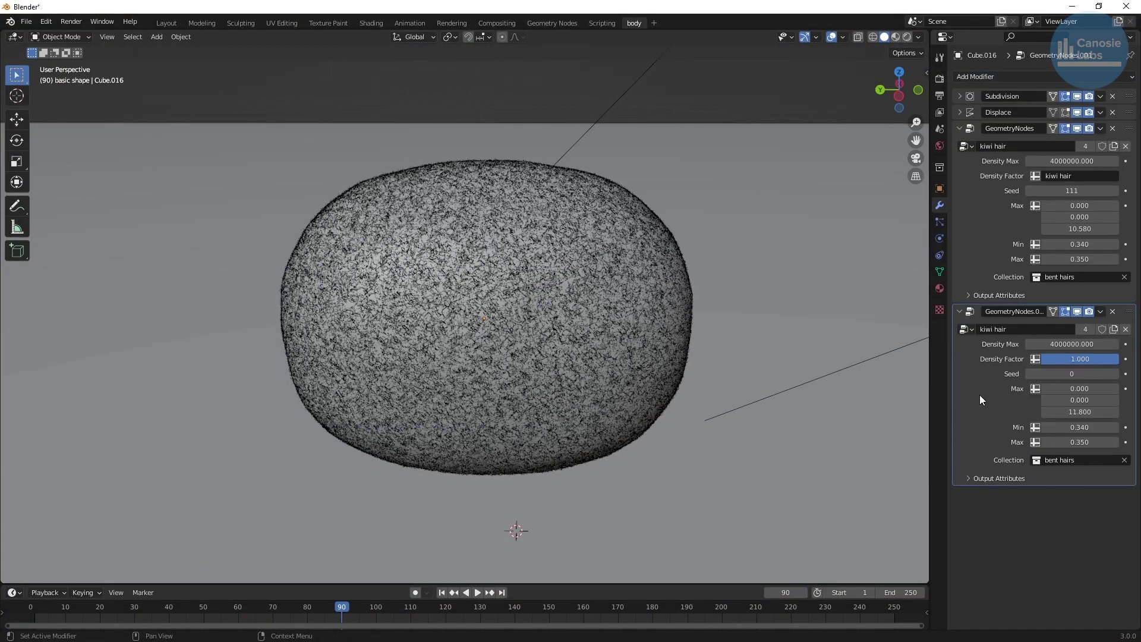
Configure the second hair modifier with Density Max 1000000, the stright hairs collection, Seed 56 and rotation Max Z 13.510
click(1055, 344)
click(1030, 343)
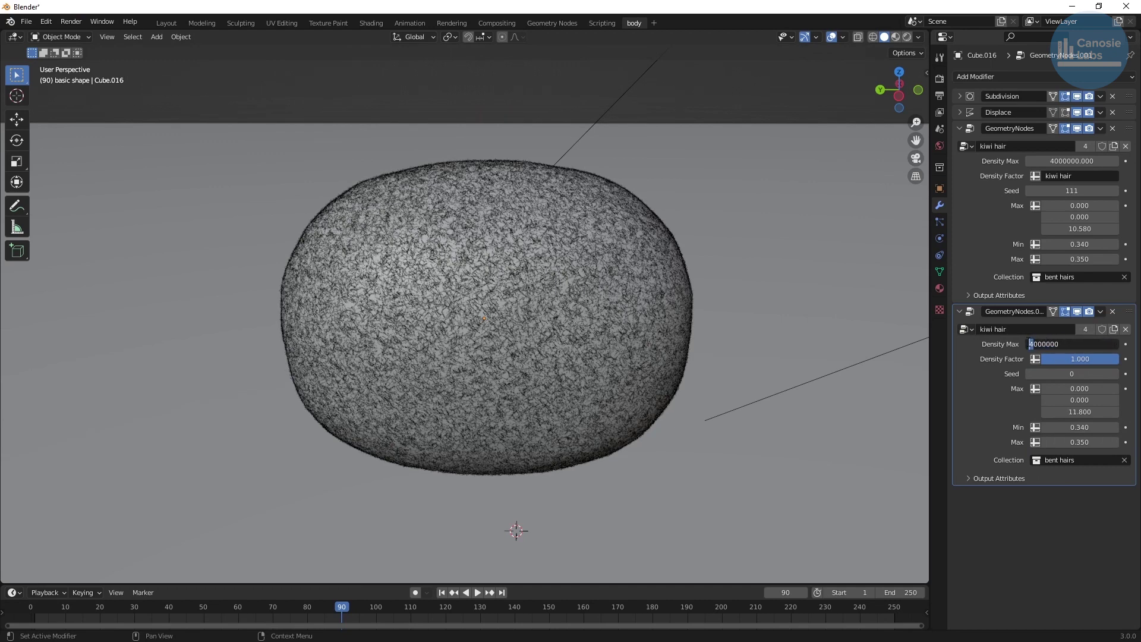
key(Return)
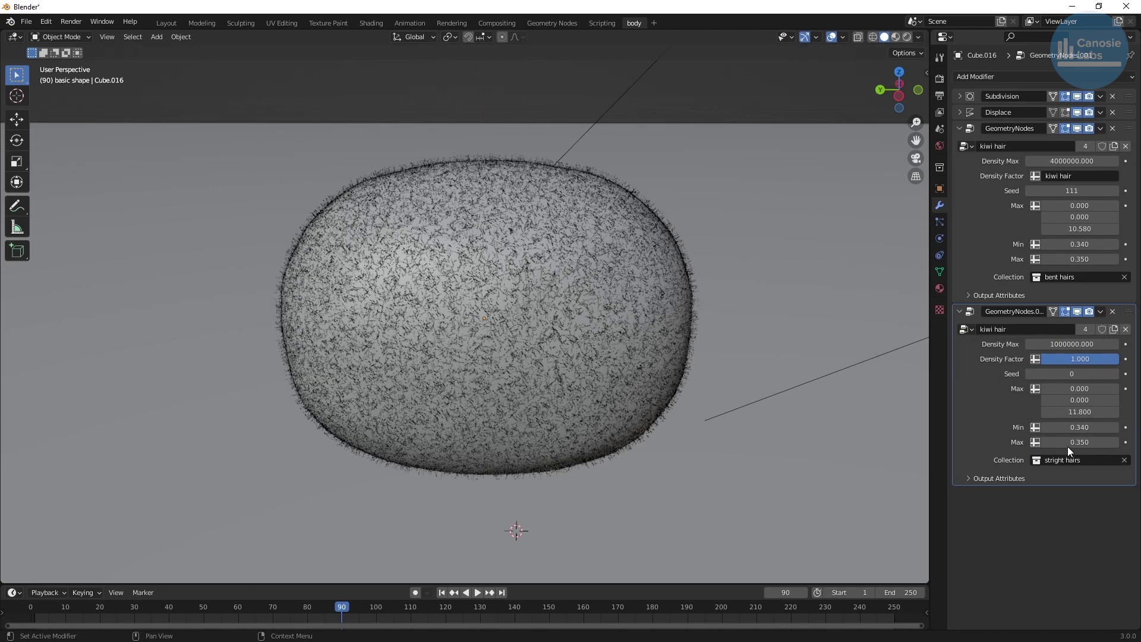
drag(1070, 374, 1103, 375)
drag(1071, 413, 1113, 412)
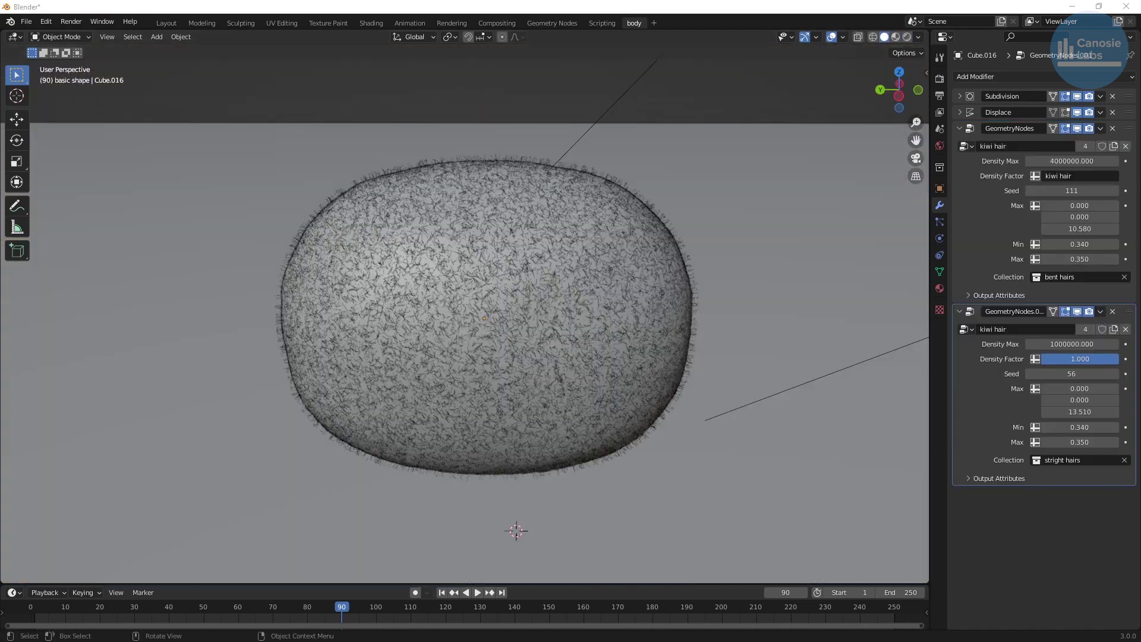
Set the straight hairs' random scale to a Min of 0.200 and a Max of 0.250
click(1081, 429)
key(BackSpace)
key(BackSpace)
text(200)
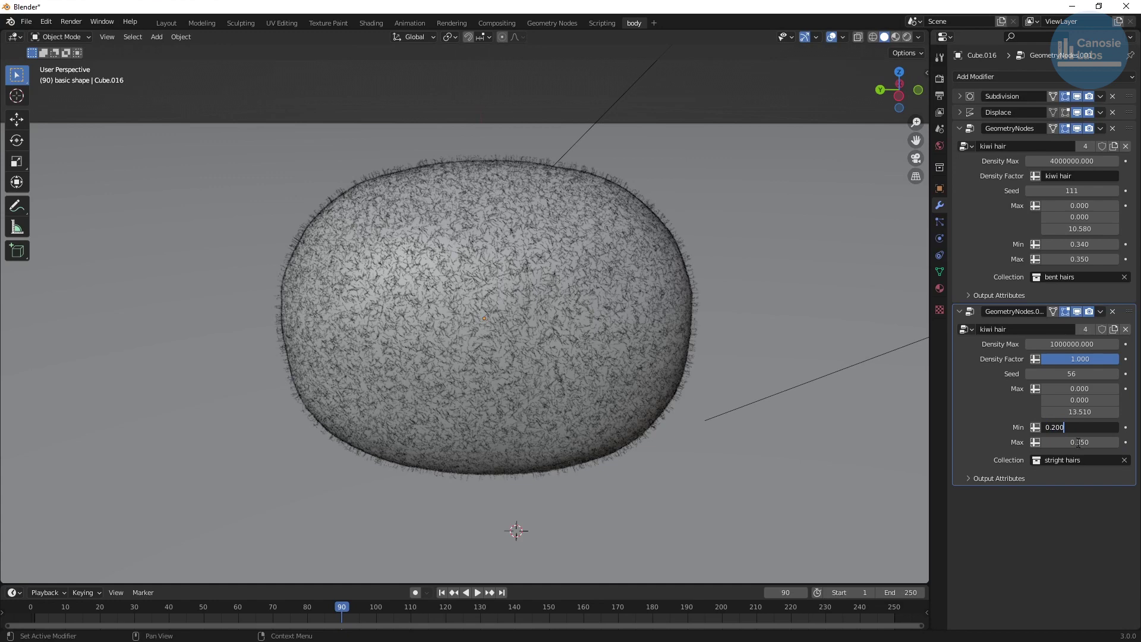
click(1079, 443)
text(0.)
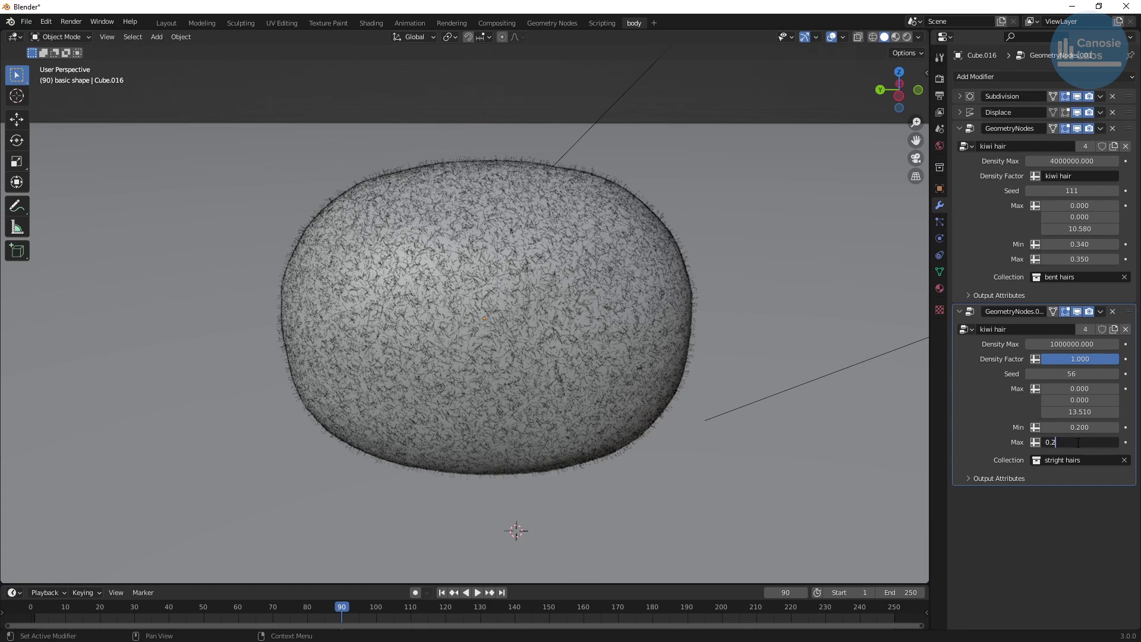
text(250)
key(Return)
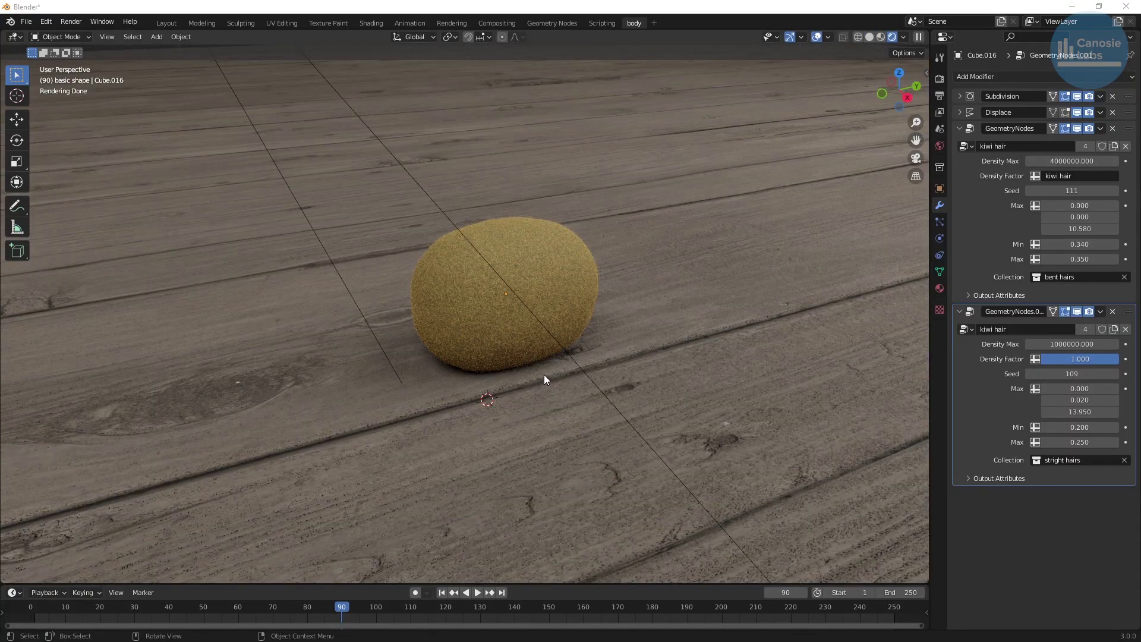
scroll(544, 375, up, 1)
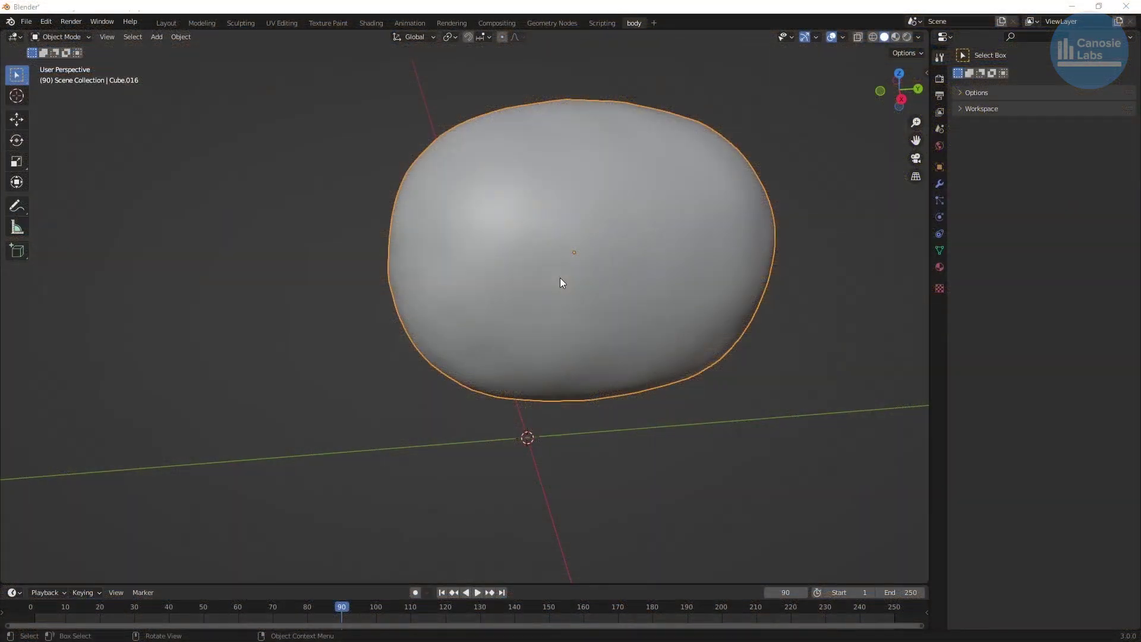
Try to add a loop cut to the kiwi body's base mesh
scroll(560, 277, up, 3)
key(Tab)
key(ctrl+r)
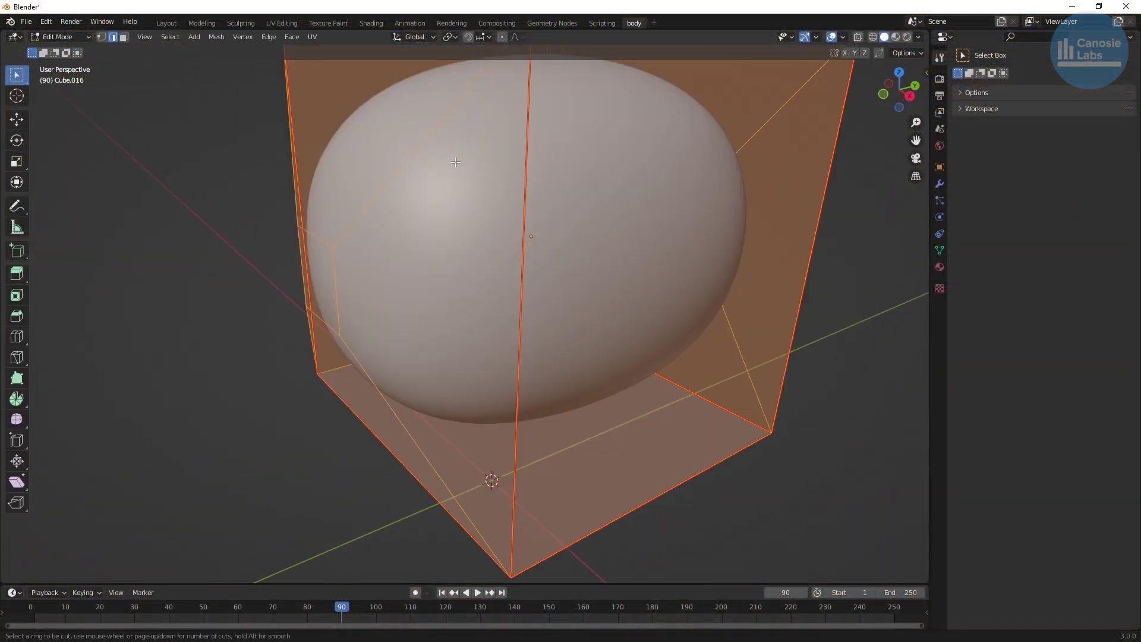
middle_drag(456, 161, 464, 140)
scroll(357, 191, up, 3)
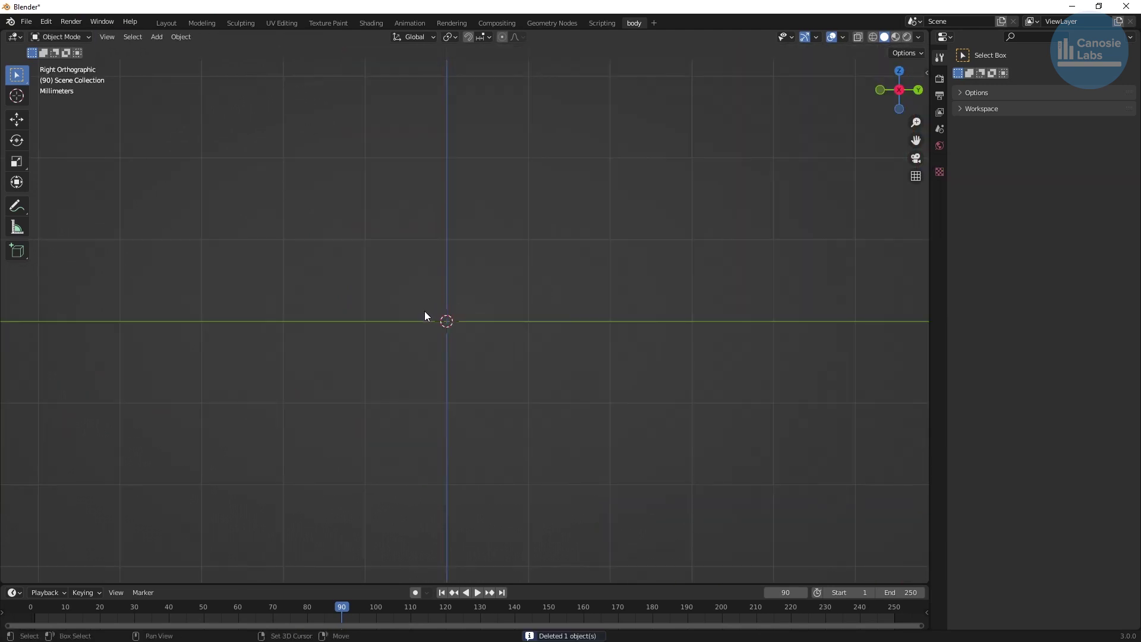
Add a cylinder shaped as a flat disc and apply its rotation and scale
key(shift+a)
mouse_move(424, 312)
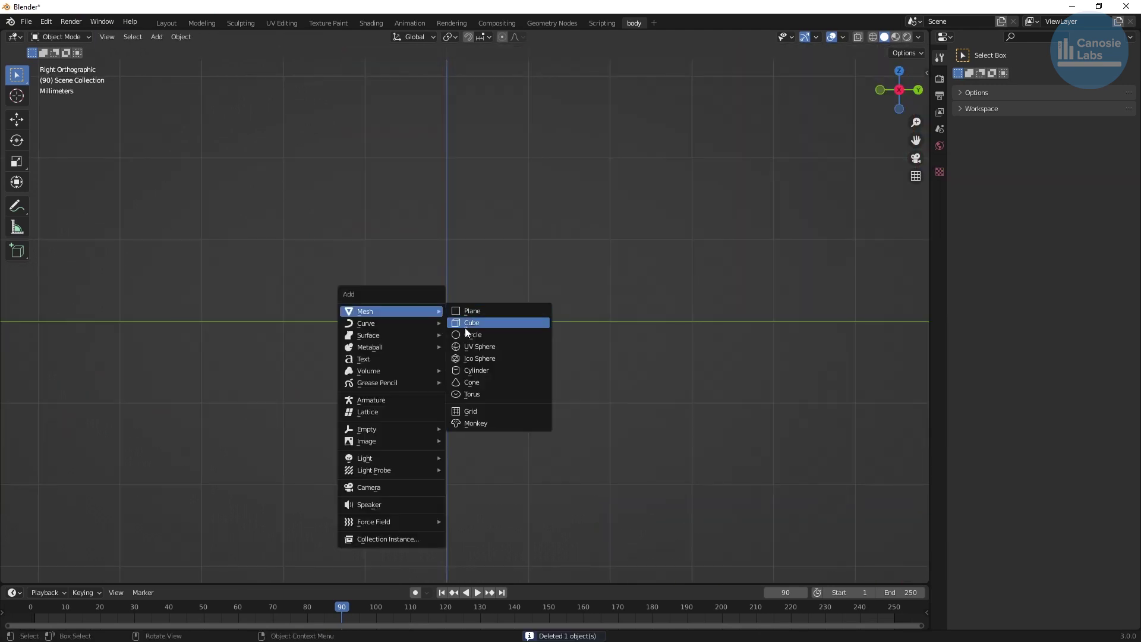
click(476, 370)
key(ctrl+a)
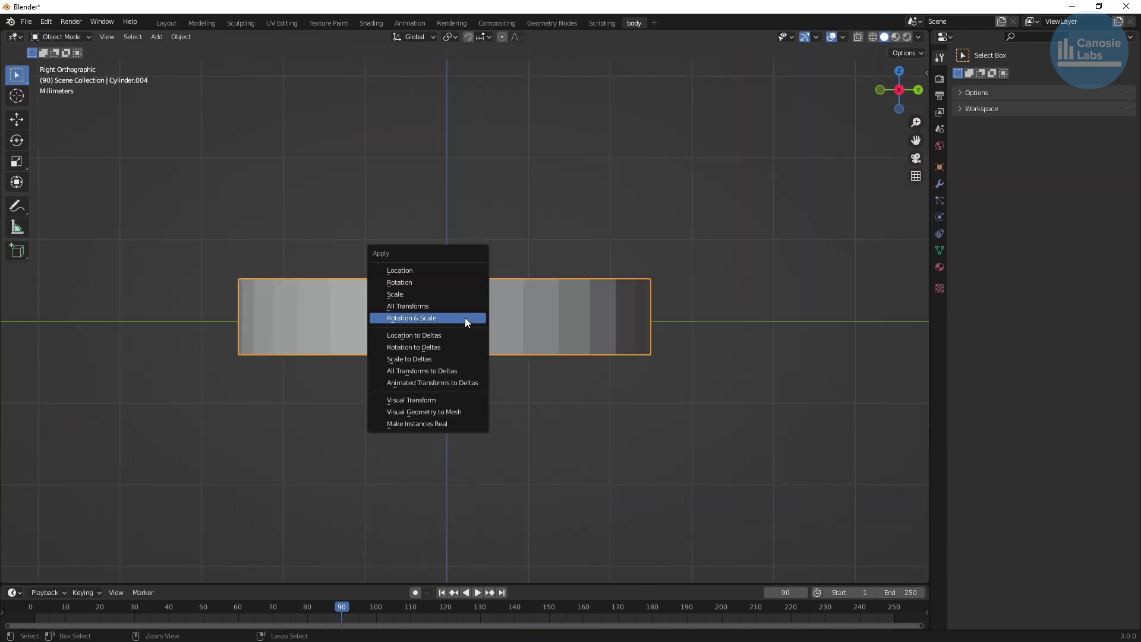
click(464, 319)
Add a Subdivision Surface modifier to the disc and set its viewport level to 2
click(939, 184)
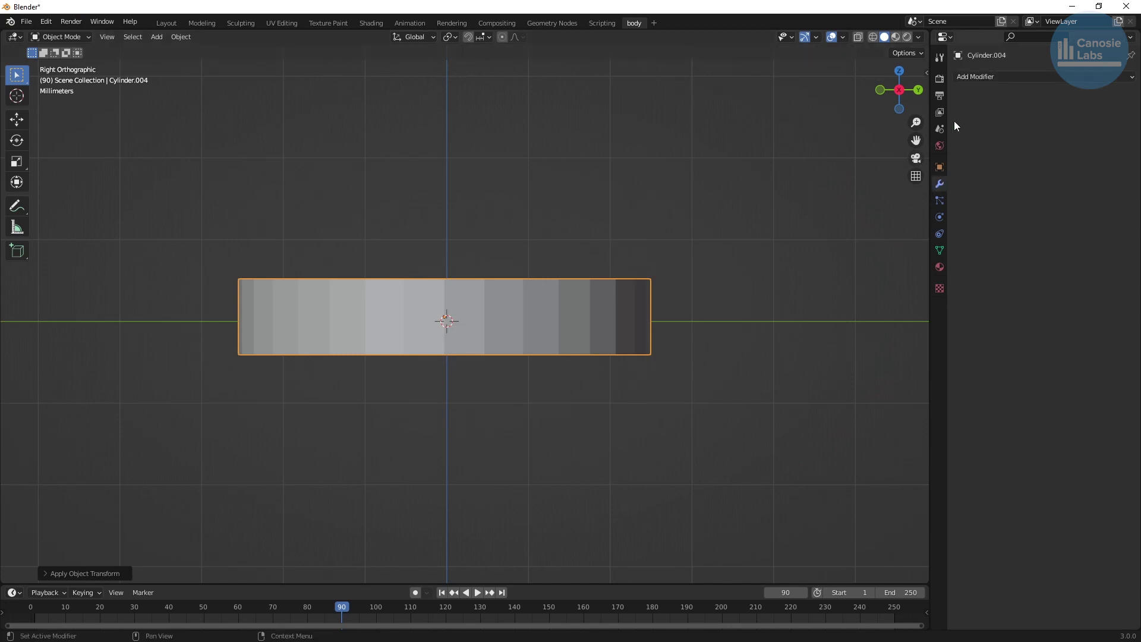
click(987, 76)
click(892, 280)
click(1116, 129)
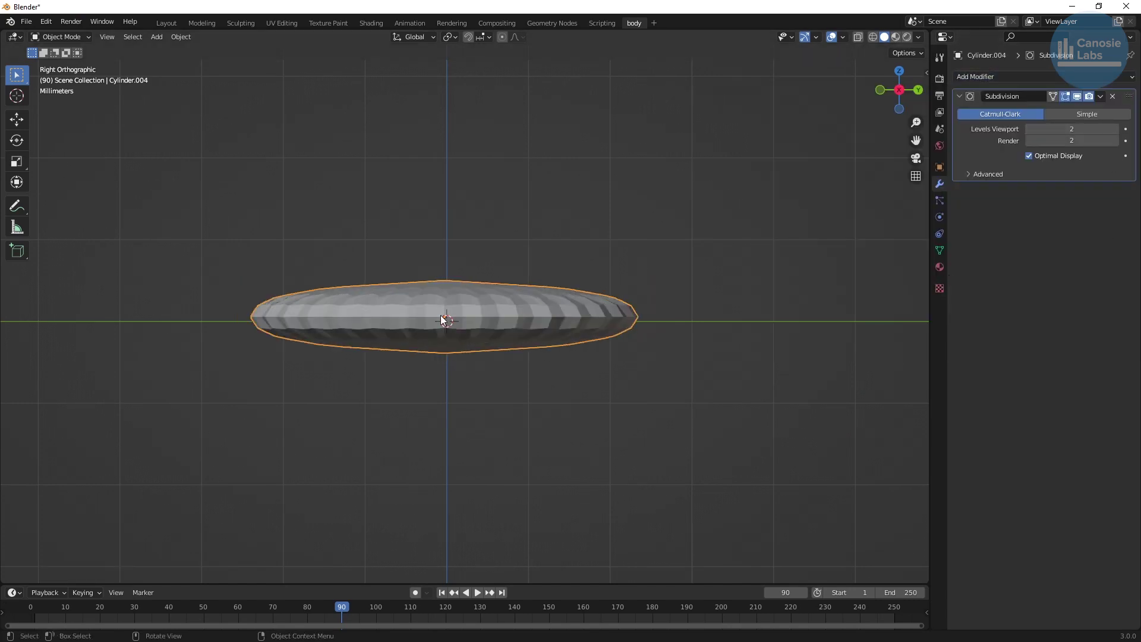
Add loop cuts near the disc's upper and lower edges and shade the disc smooth
key(Tab)
key(ctrl+r)
click(378, 295)
click(381, 287)
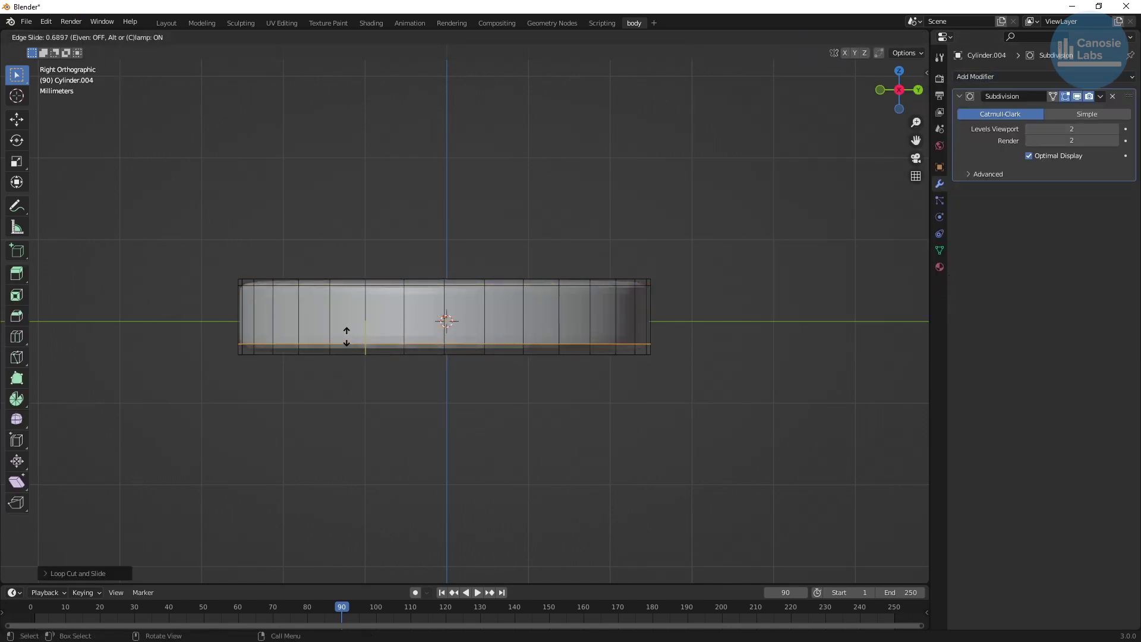
key(Tab)
right_click(372, 319)
click(372, 318)
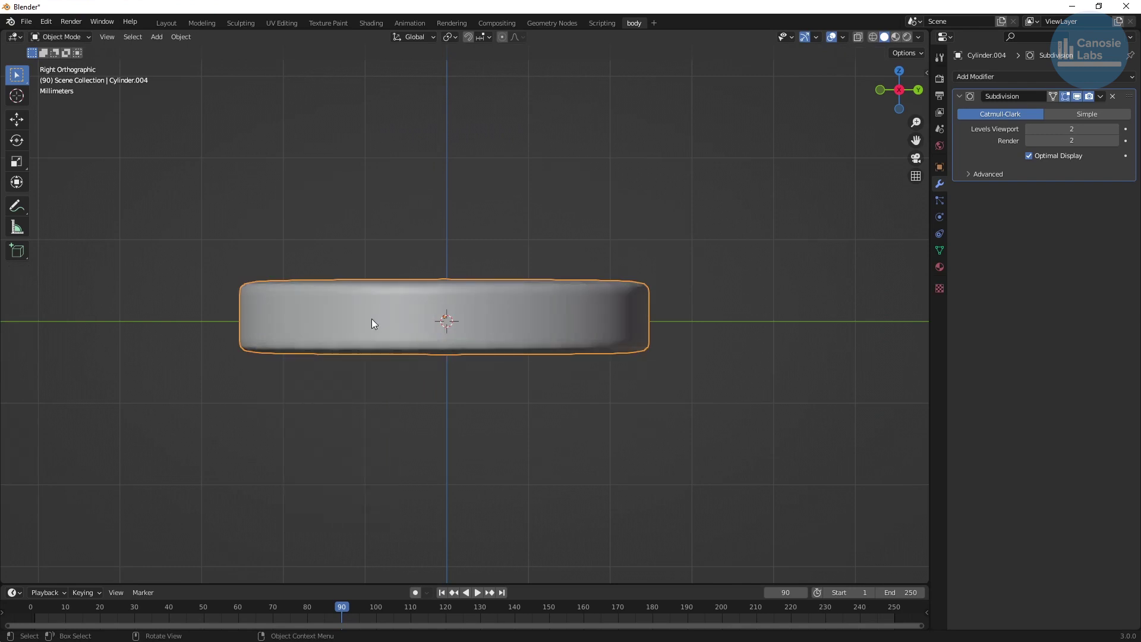
Inset the disc's top face three times and adjust the scale of the innermost face
middle_drag(387, 329, 431, 315)
key(Tab)
click(440, 268)
key(i)
click(695, 145)
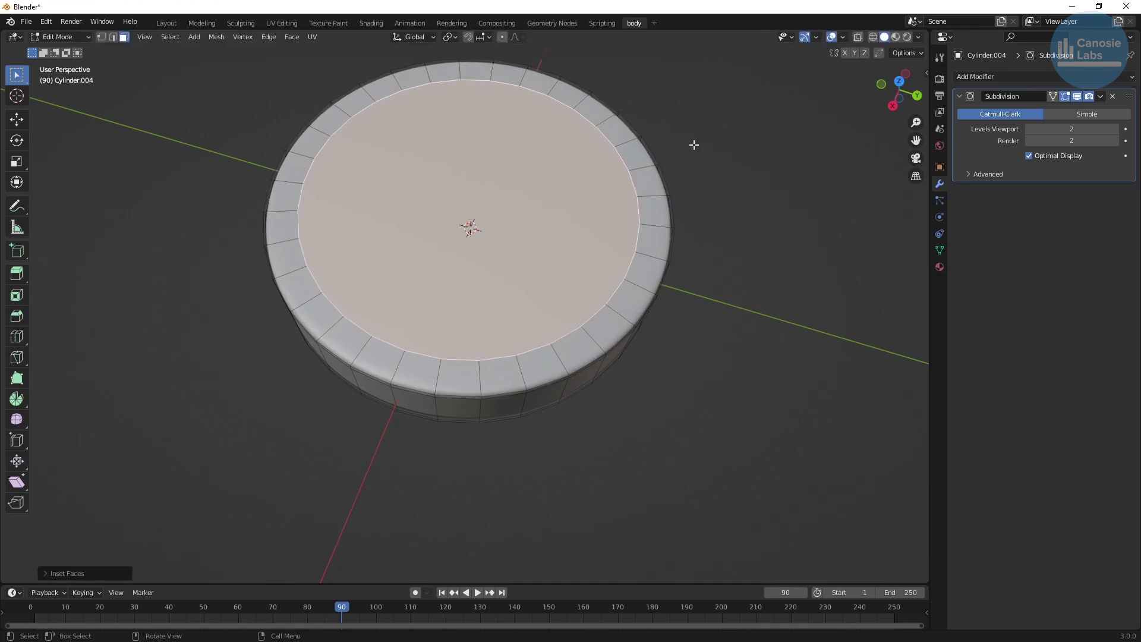
key(i)
click(642, 158)
key(i)
click(585, 171)
key(s)
click(632, 167)
Lower the innermost face along Z to form a recess and extrude it upward into a stem
key(KP_3)
key(g)
key(z)
click(512, 192)
key(e)
click(510, 90)
Add a supporting loop cut close to the top edge of the stem
key(ctrl+r)
click(500, 198)
click(500, 157)
key(Tab)
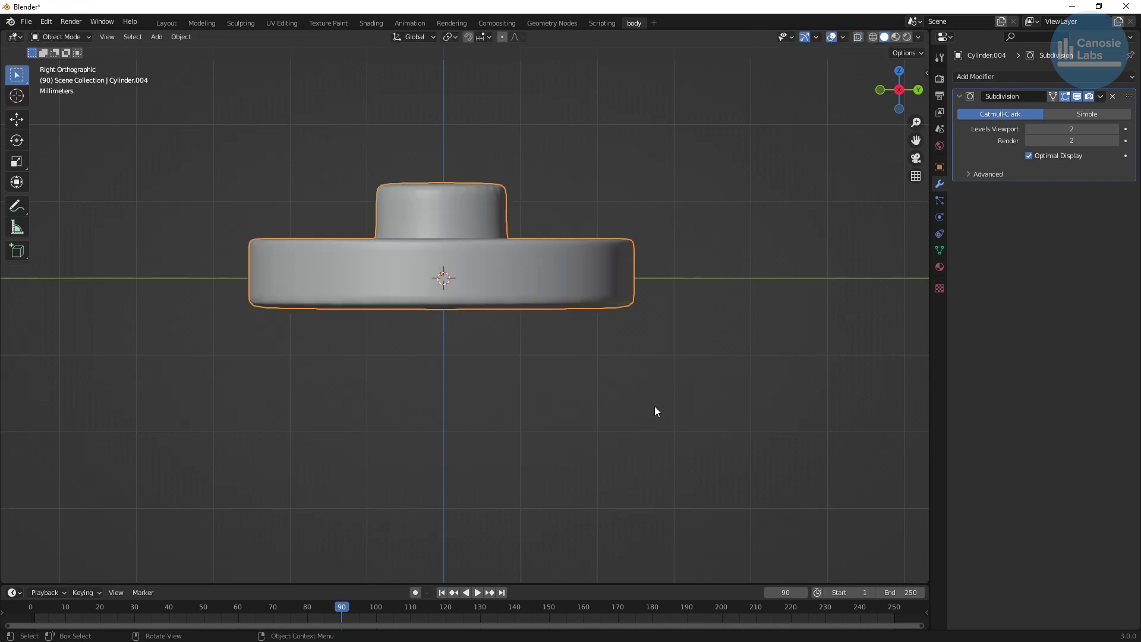
Inset the stem's top face twice toward its centre
middle_drag(351, 338, 501, 161)
key(Tab)
click(547, 146)
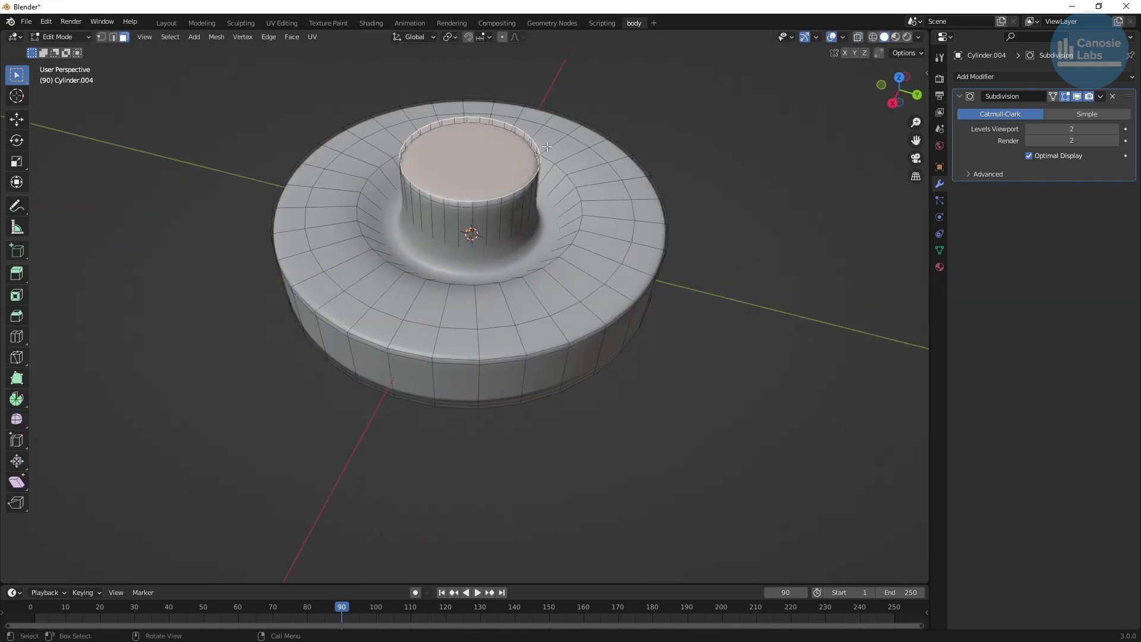
key(i)
click(622, 127)
key(i)
click(599, 128)
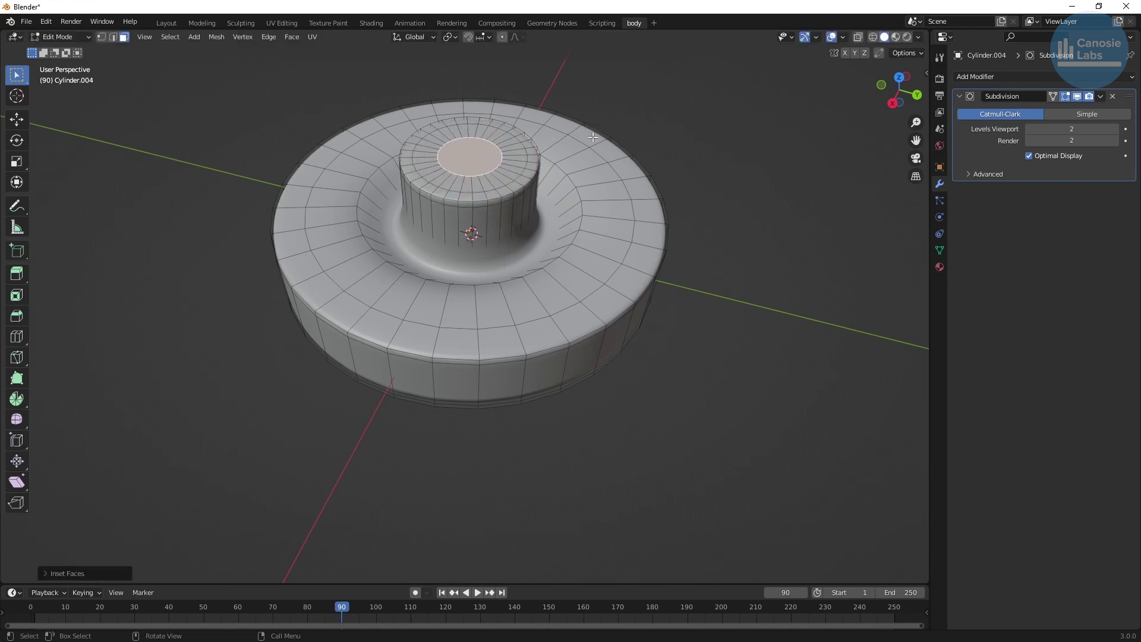
Scale the edge loop around the recess slightly inward toward the stem
key(2)
alt+click(579, 194)
key(s)
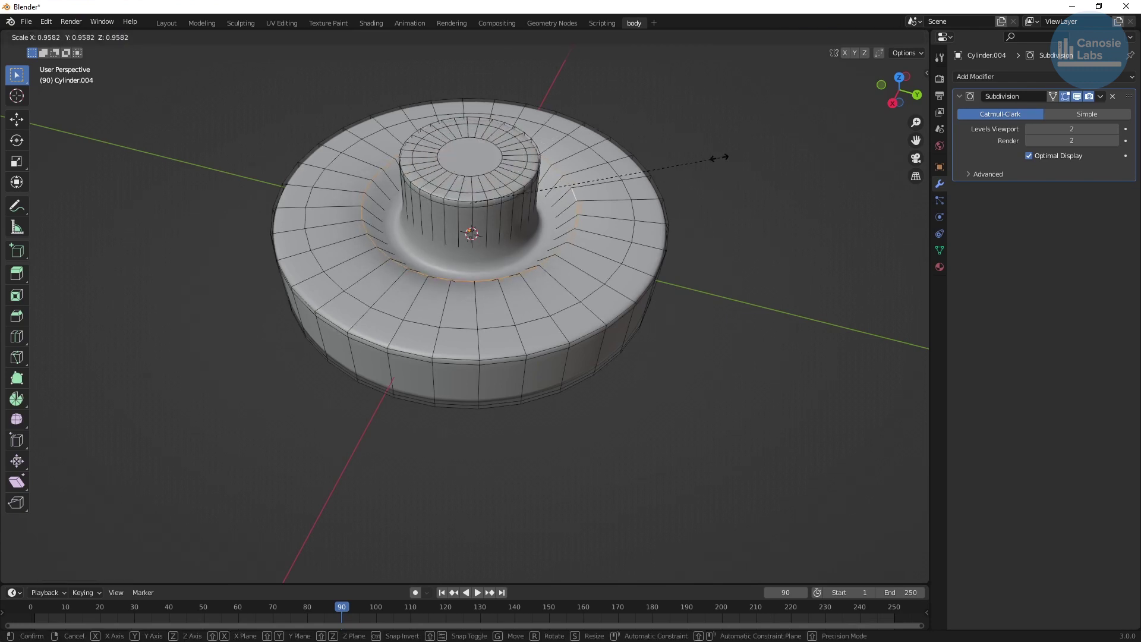
click(676, 165)
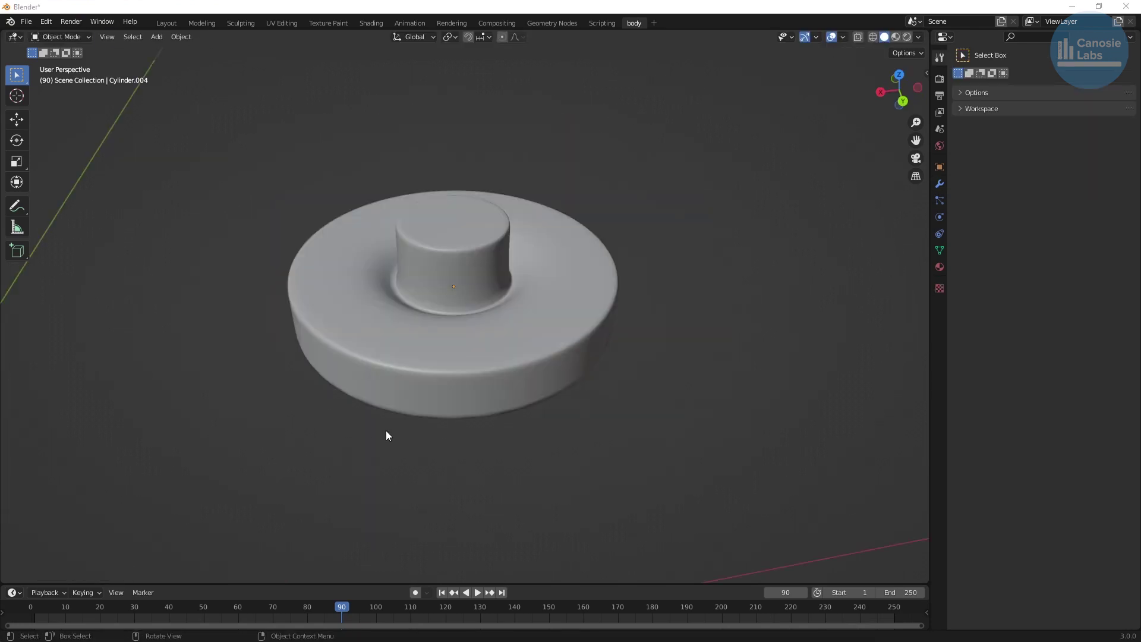
middle_drag(460, 410, 350, 418)
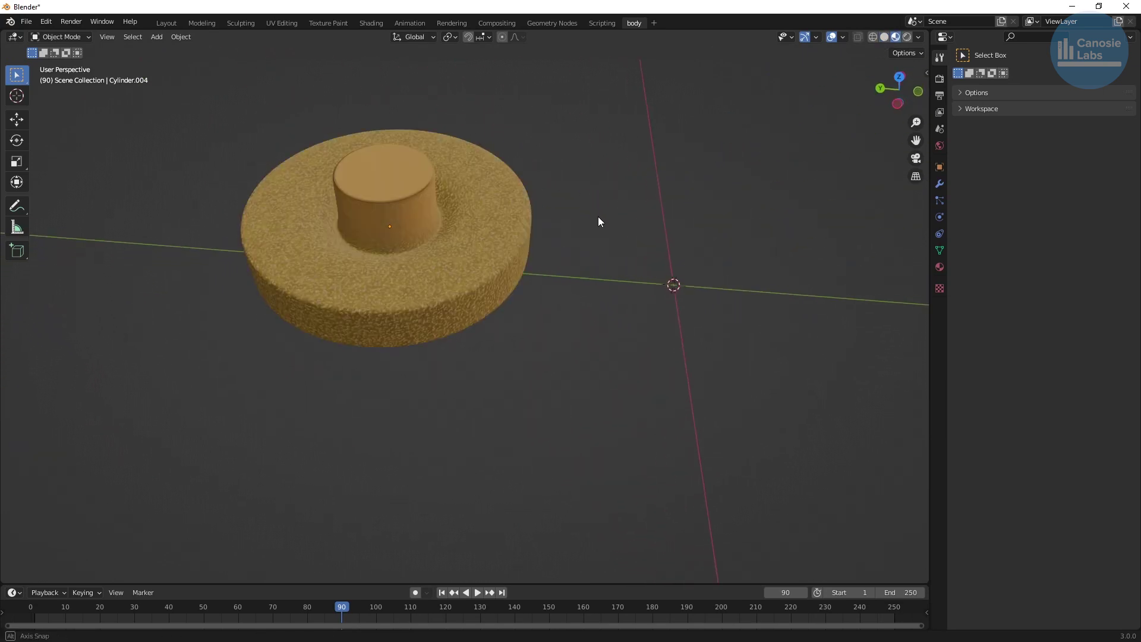
mouse_move(598, 216)
middle_down()
mouse_move(502, 232)
mouse_move(428, 215)
mouse_move(300, 214)
middle_up()
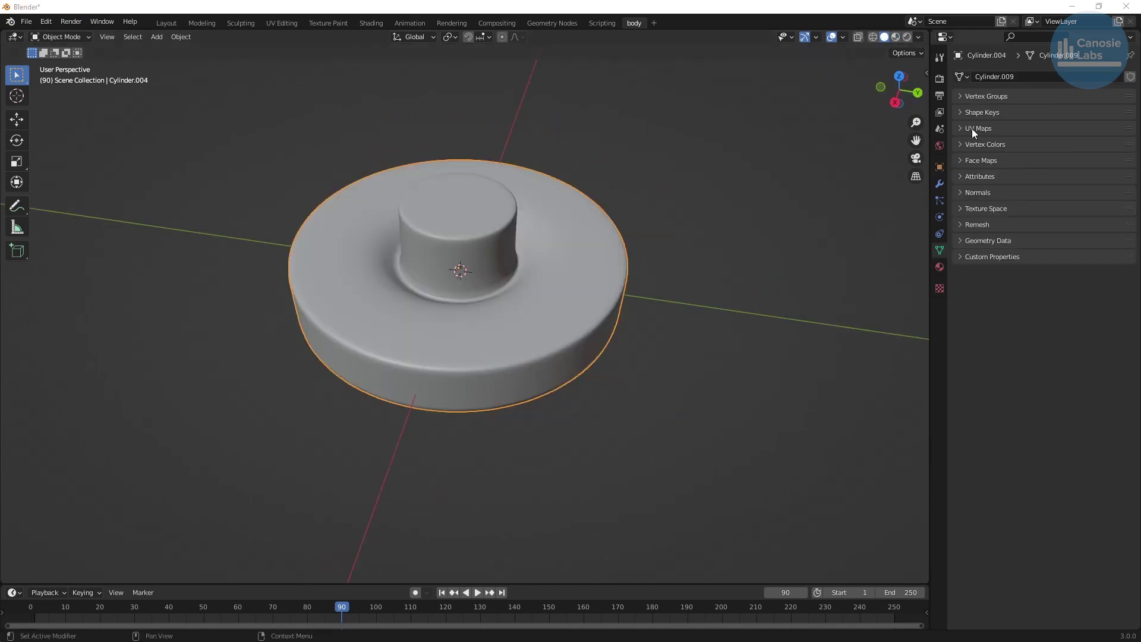
Add a vertex color layer to the disc mesh and name it stem
click(976, 143)
click(1126, 161)
double_click(1062, 166)
text(stem)
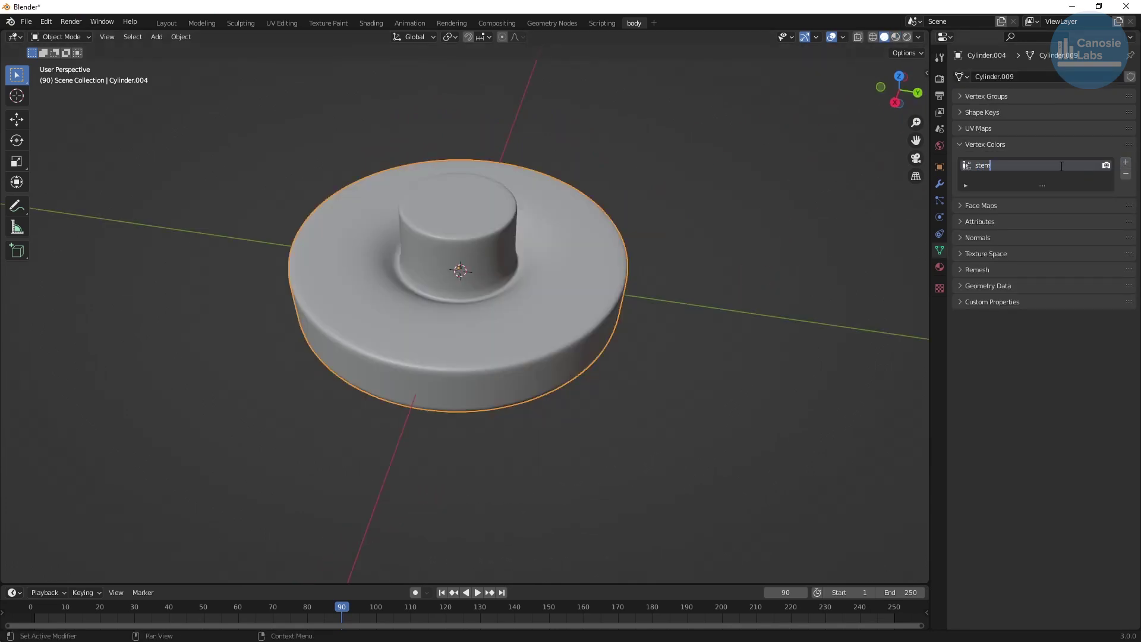
key(Return)
Switch to Vertex Paint mode and paint the stem area from all sides on the stem color layer
click(62, 36)
click(64, 92)
mouse_move(437, 237)
mouse_down()
mouse_move(499, 199)
mouse_move(527, 251)
mouse_up()
mouse_move(528, 252)
middle_down()
mouse_move(418, 234)
mouse_move(356, 205)
middle_up()
mouse_move(467, 208)
mouse_down()
mouse_move(513, 206)
mouse_move(445, 202)
mouse_up()
mouse_move(529, 189)
middle_down()
mouse_move(542, 255)
mouse_move(428, 205)
middle_up()
drag(509, 229, 446, 221)
middle_drag(446, 222, 387, 217)
middle_drag(387, 217, 356, 217)
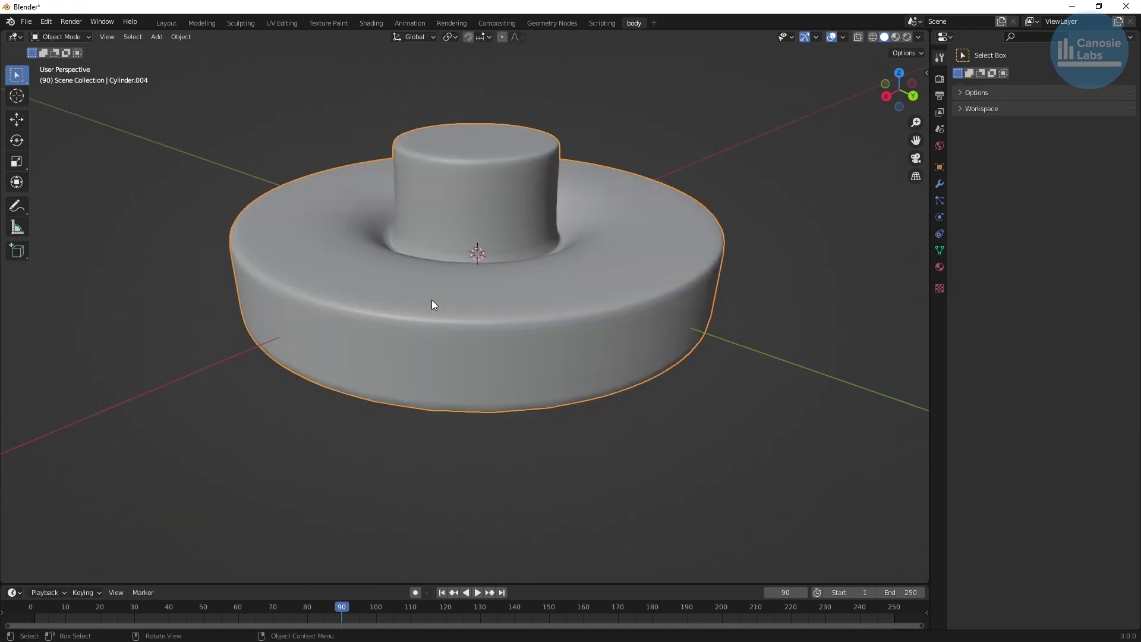
Mark seams along one edge line running across the mesh and around the disc's lower and upper rims
key(Tab)
alt+click(444, 282)
key(u)
click(423, 412)
alt+click(462, 423)
key(shift+r)
alt+click(462, 319)
key(shift+r)
Mark seams around the outer rim of the recess and the top rim of the stem
middle_drag(485, 257, 448, 279)
alt+click(466, 288)
key(shift+r)
alt+click(481, 207)
alt+click(474, 201)
key(shift+r)
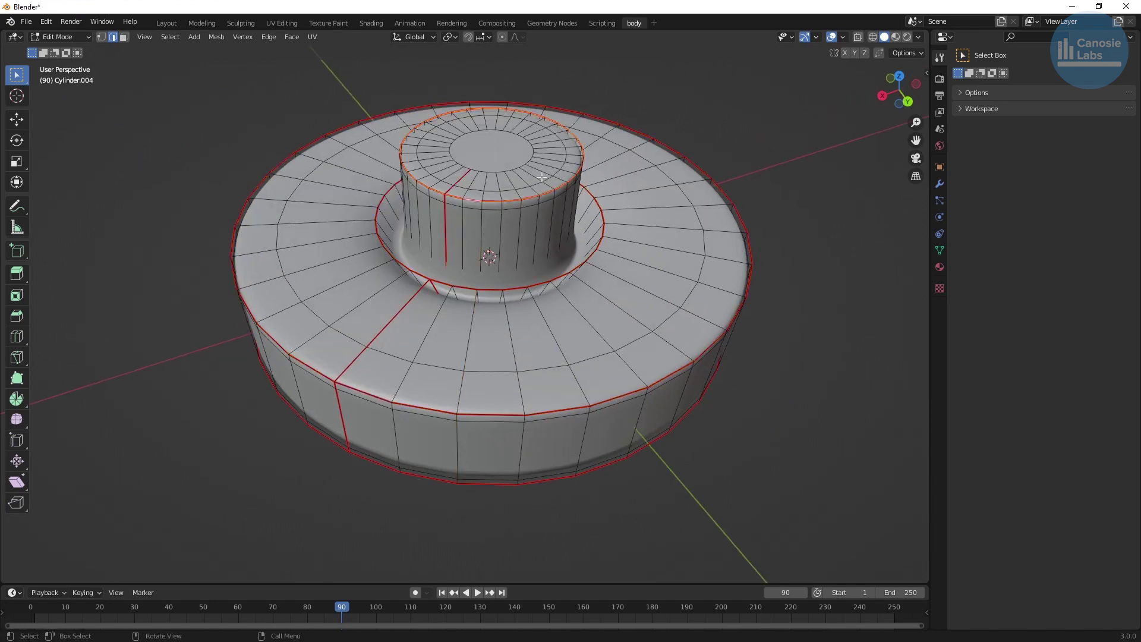
Mark a seam around the hidden edge loop at the stem's base, using X-ray to reach it
click(858, 36)
middle_drag(505, 291, 505, 268)
alt+click(490, 299)
key(shift+r)
click(858, 37)
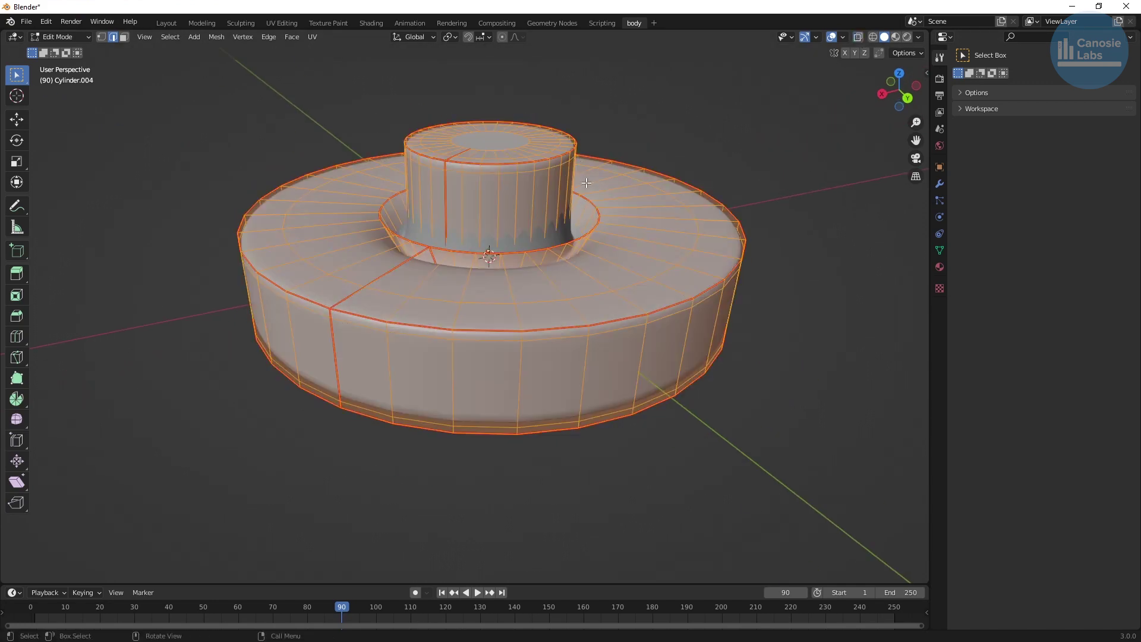
key(Tab)
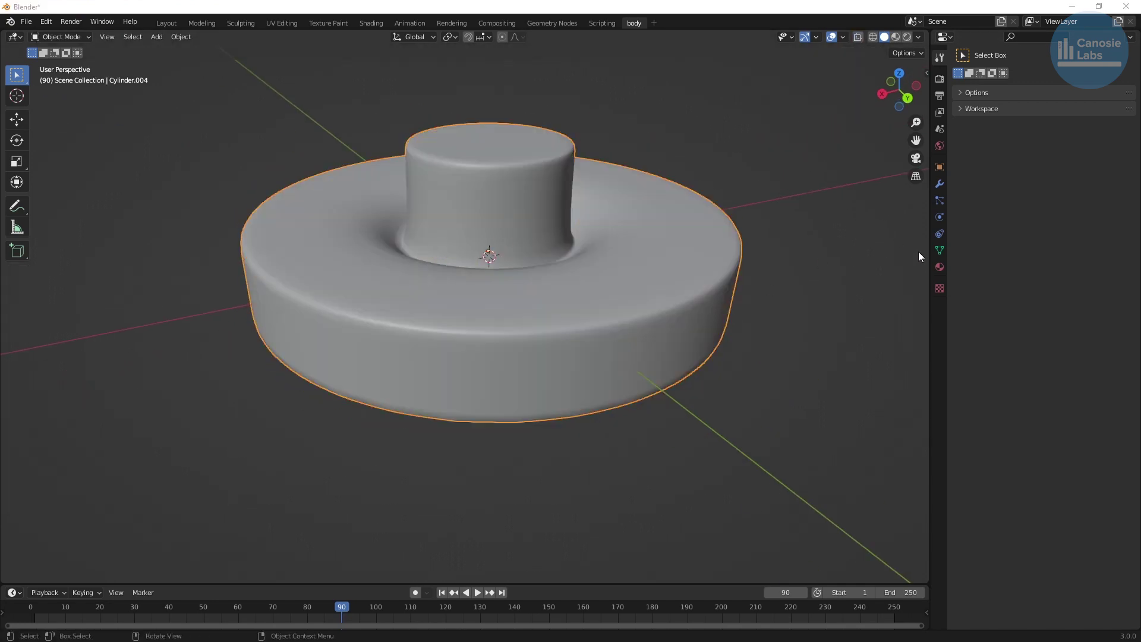
Scale the stem mesh's entire UV layout over the kiwi_skin_color.png texture in the UV Editing workspace
click(940, 267)
click(282, 23)
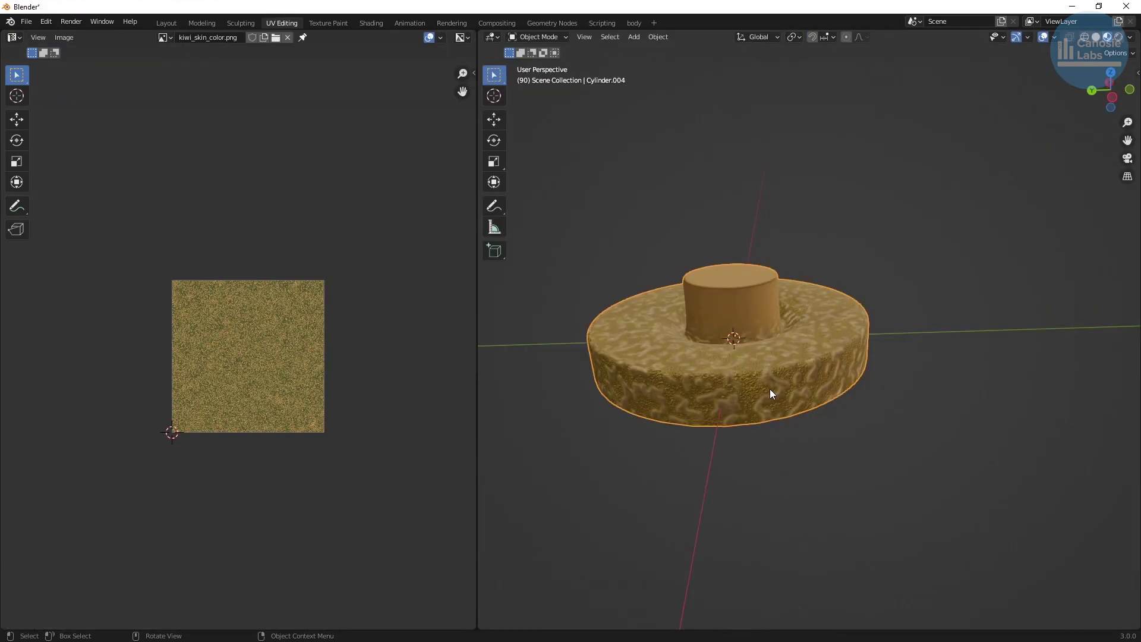
key(Tab)
key(a)
key(s)
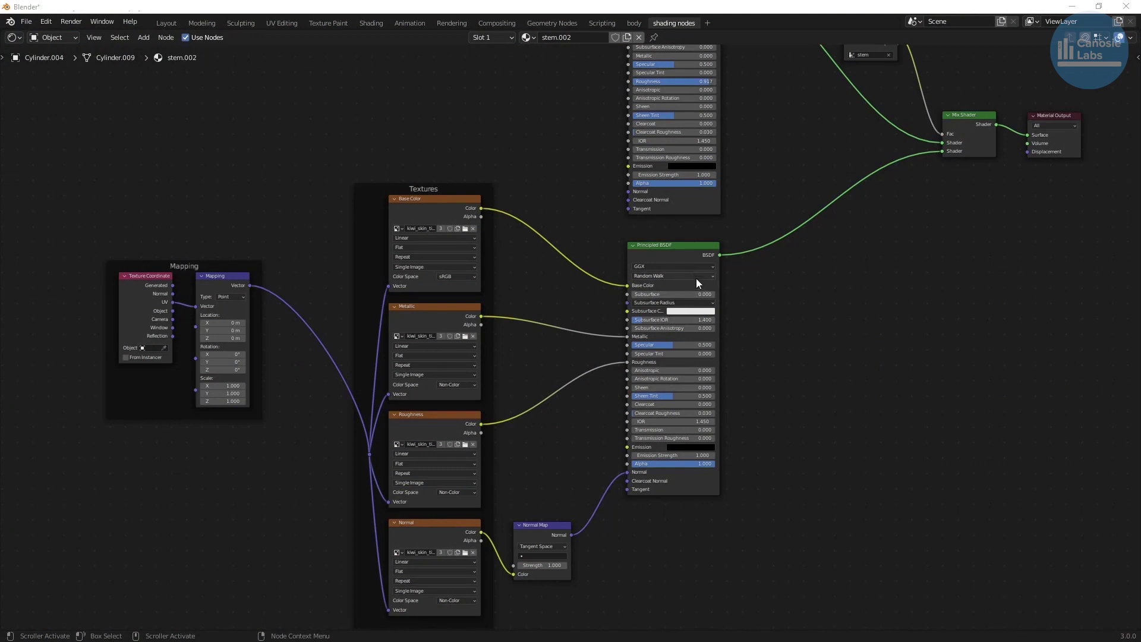
Examine the stem material's node setup, from both Principled BSDF shaders to the Vertex Color, Mix Shader and output nodes
middle_drag(697, 278, 500, 451)
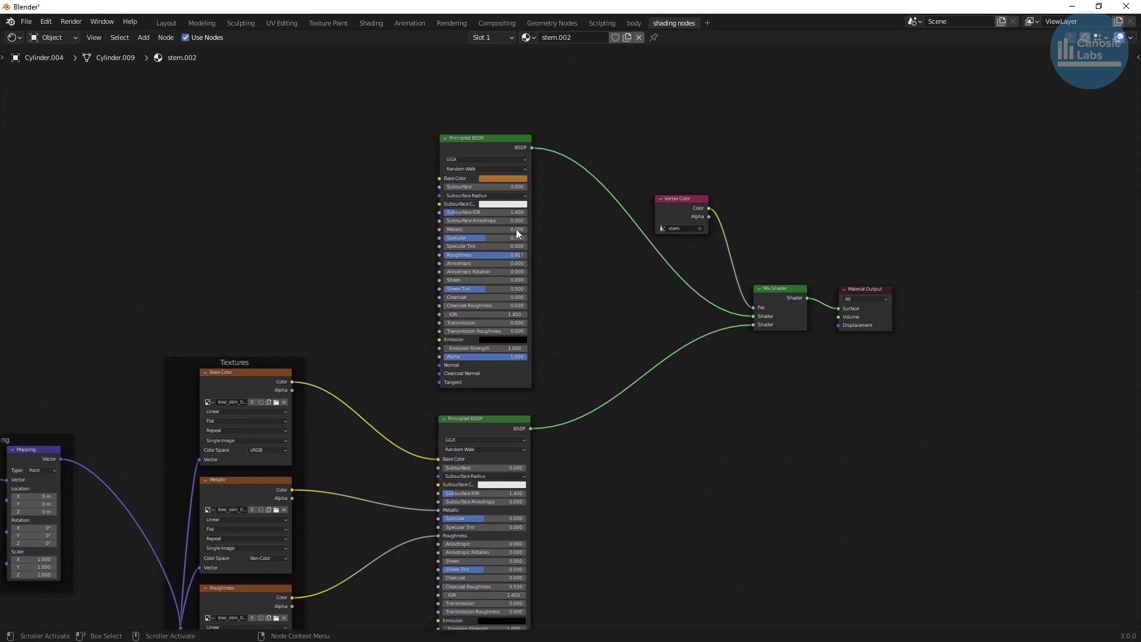
scroll(518, 196, up, 6)
middle_drag(525, 233, 569, 369)
middle_drag(869, 301, 519, 314)
scroll(525, 283, up, 3)
middle_drag(680, 570, 612, 380)
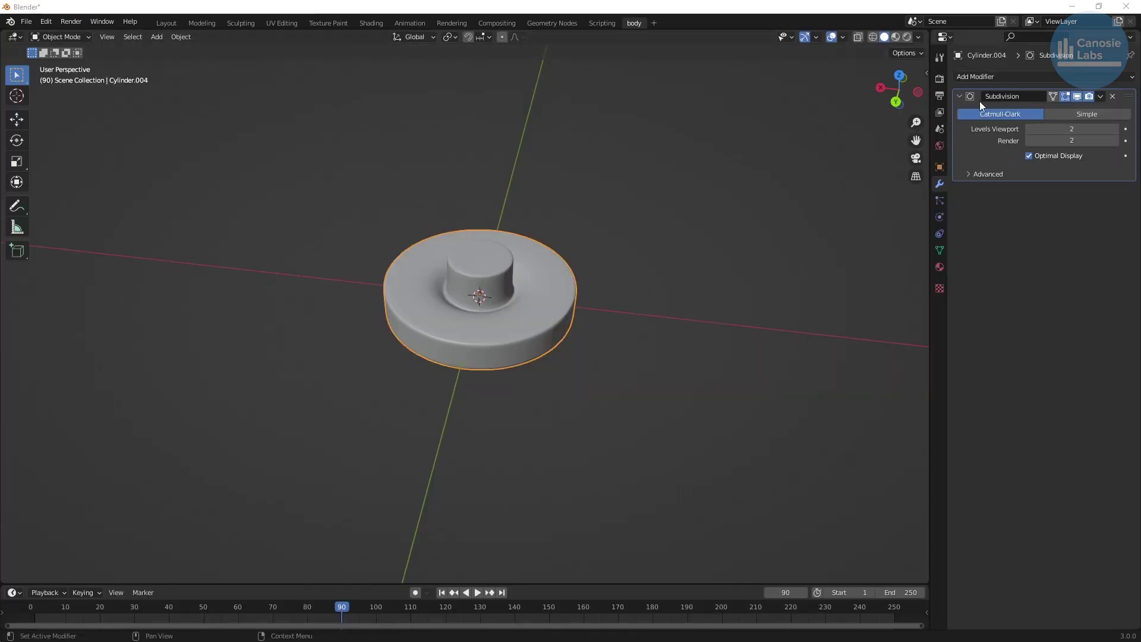
Add a Displace modifier to the stem mesh using the stem texture and set its strength to 0.001
click(998, 77)
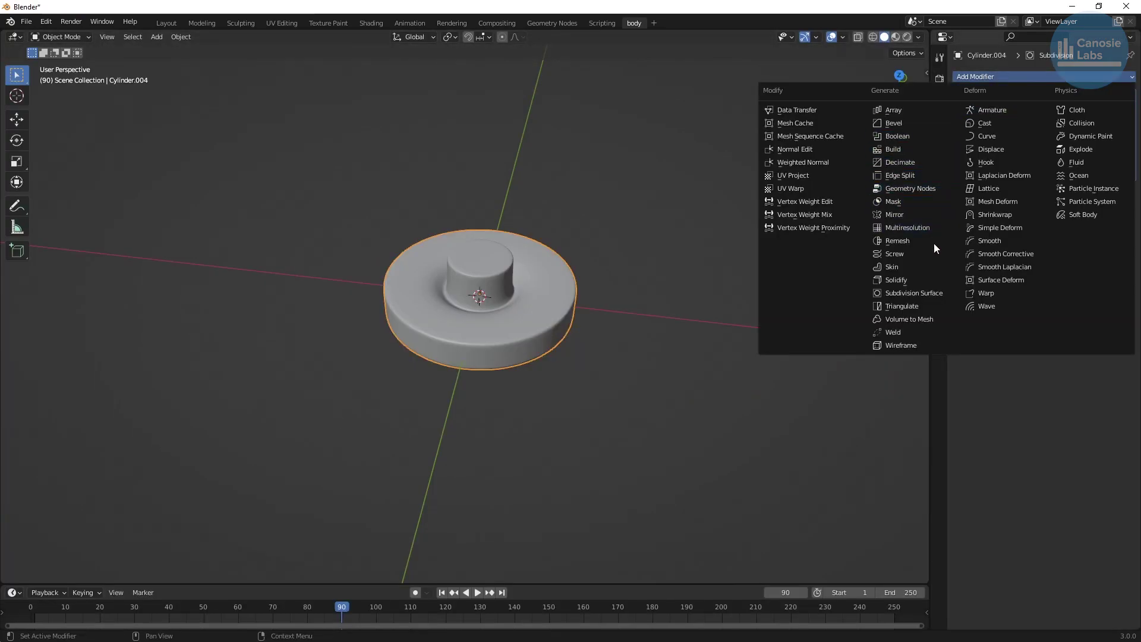
click(980, 149)
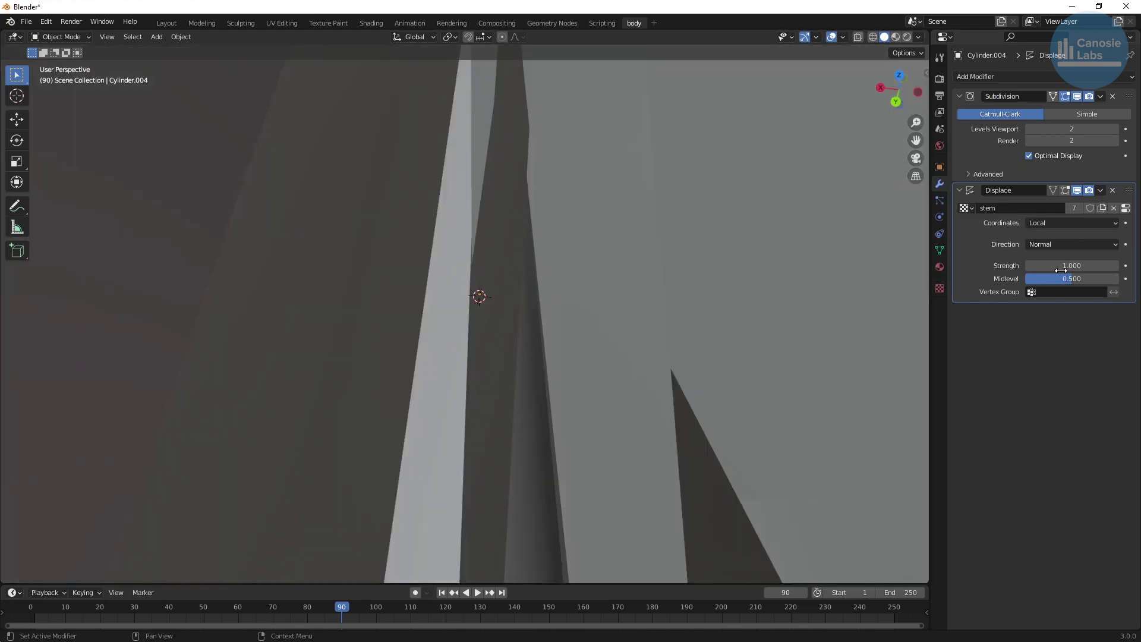
click(1059, 269)
text(0.001)
key(Return)
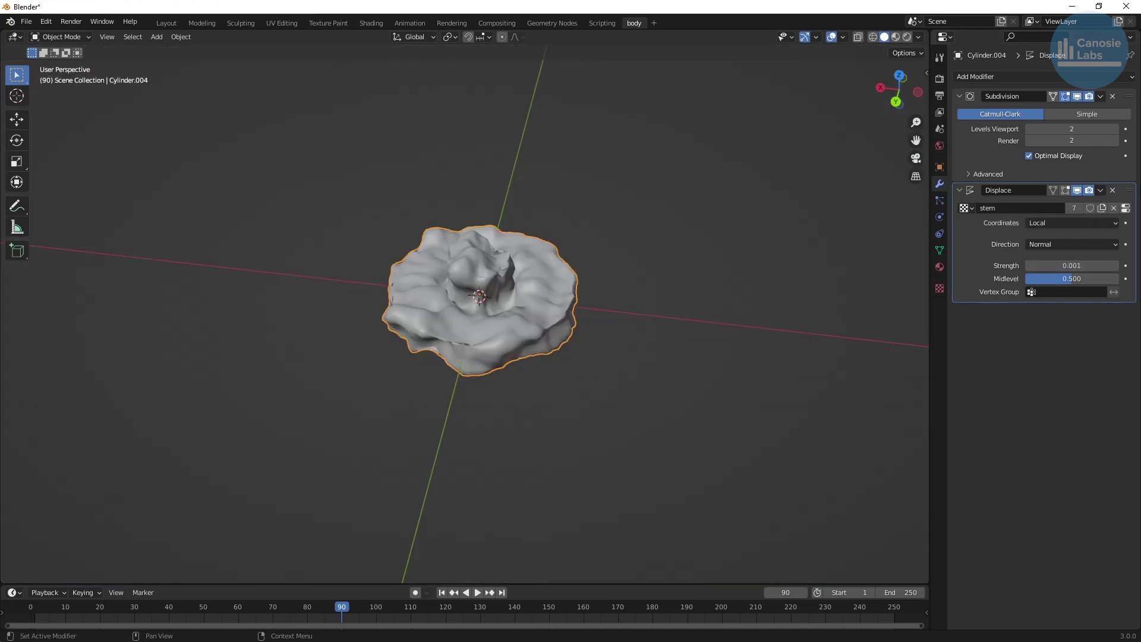
middle_drag(638, 305, 56, 346)
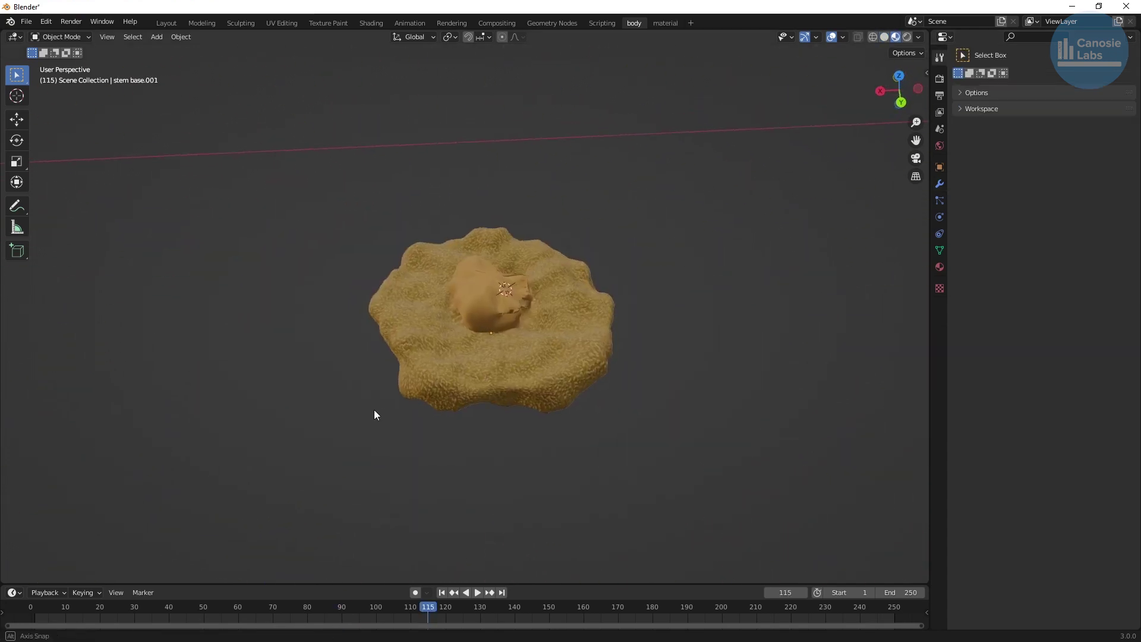
middle_drag(374, 409, 276, 411)
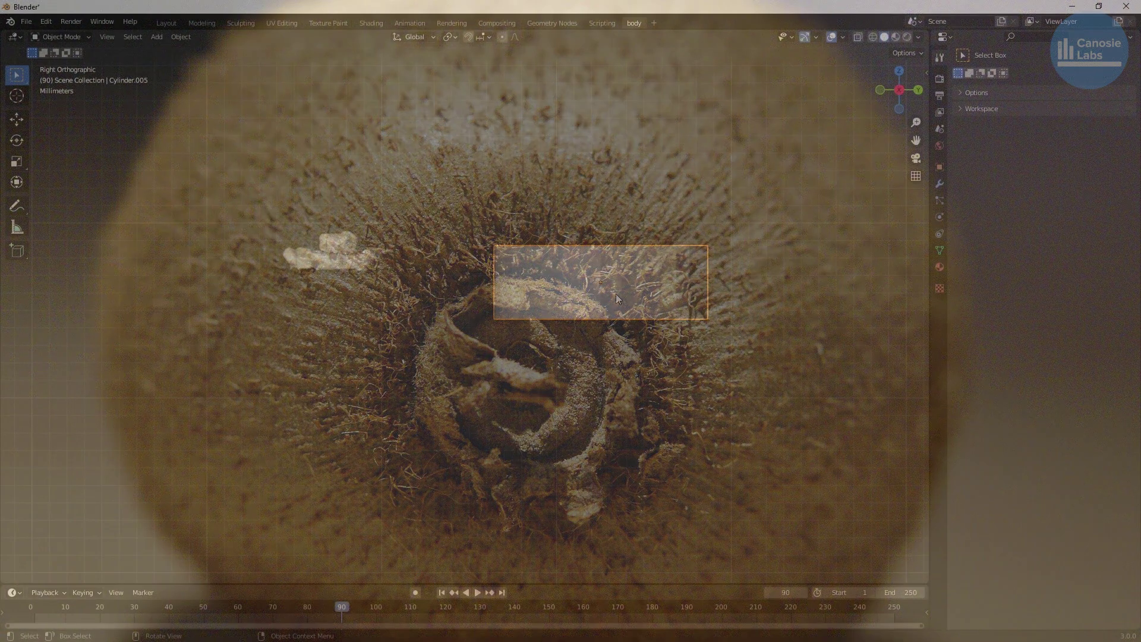
Apply the new cylinder's object transform and shade it smooth
key(ctrl+a)
click(615, 293)
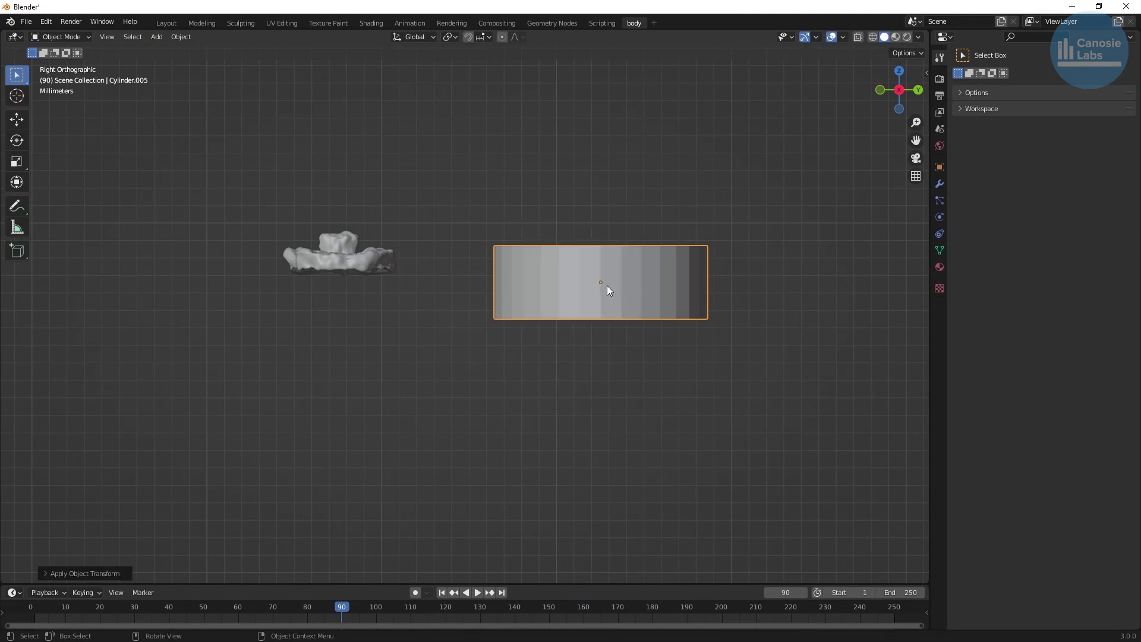
right_click(598, 283)
Add a Catmull-Clark Subdivision modifier to the cylinder with viewport level 2
click(940, 184)
click(975, 77)
click(974, 149)
click(1117, 129)
Add supporting edge loops close to the cylinder's upper and lower rims
key(Tab)
click(675, 276)
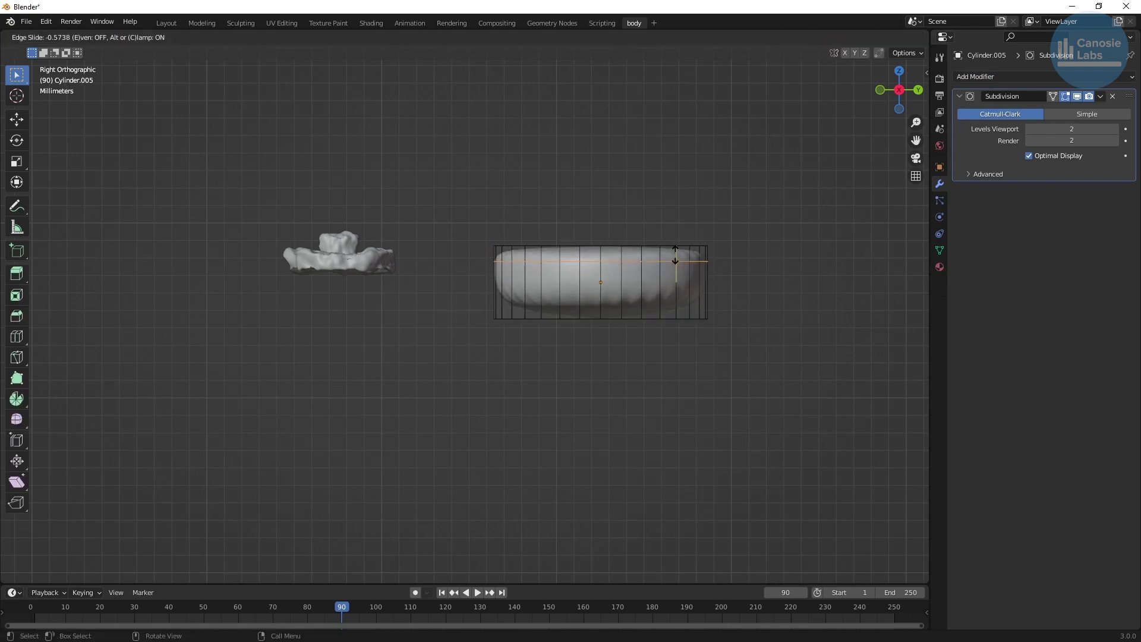
click(698, 298)
key(Tab)
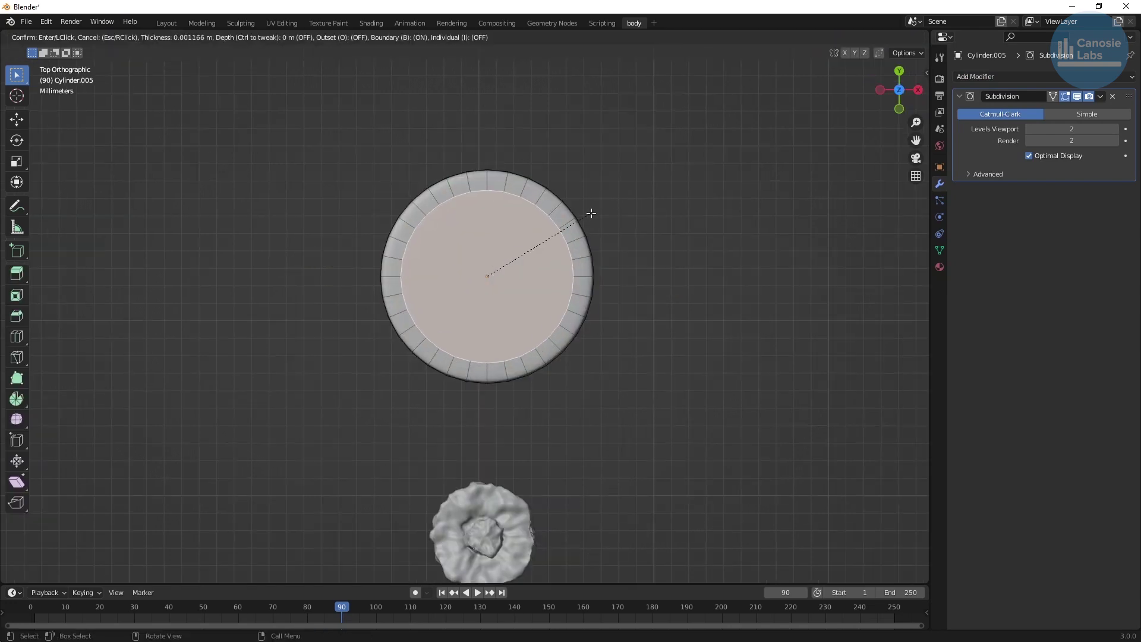
Inset the cylinder's top face by about 1.2 mm, and inset the inner face further towards the centre
click(591, 212)
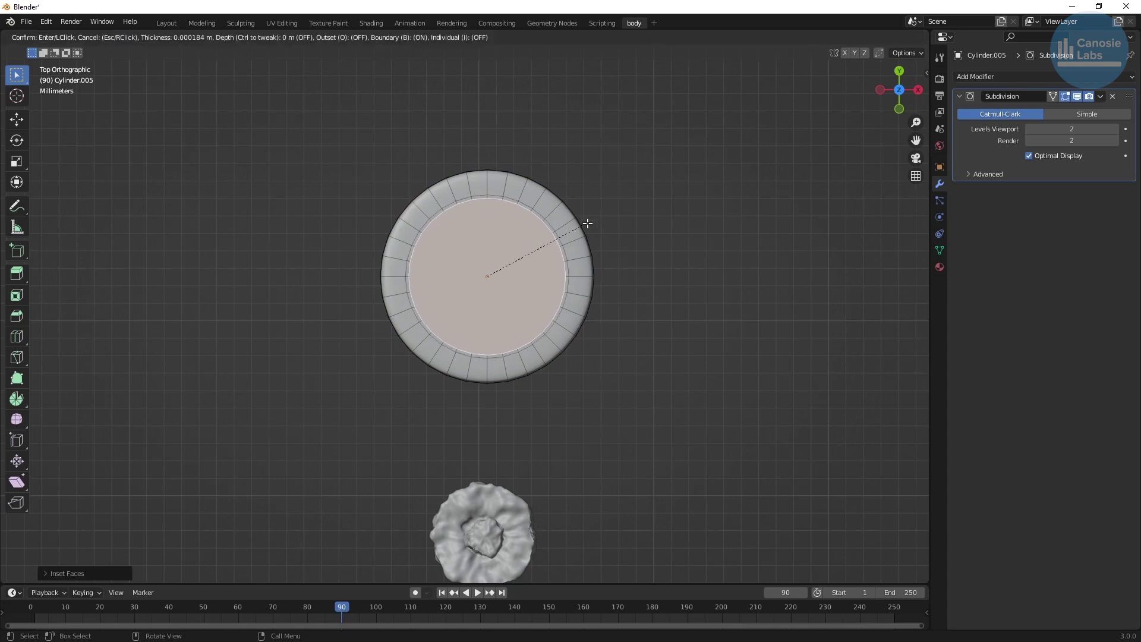
key(i)
click(565, 237)
Extrude the inset face about 2.2 mm down into the cylinder to form a recess
key(KP_3)
key(e)
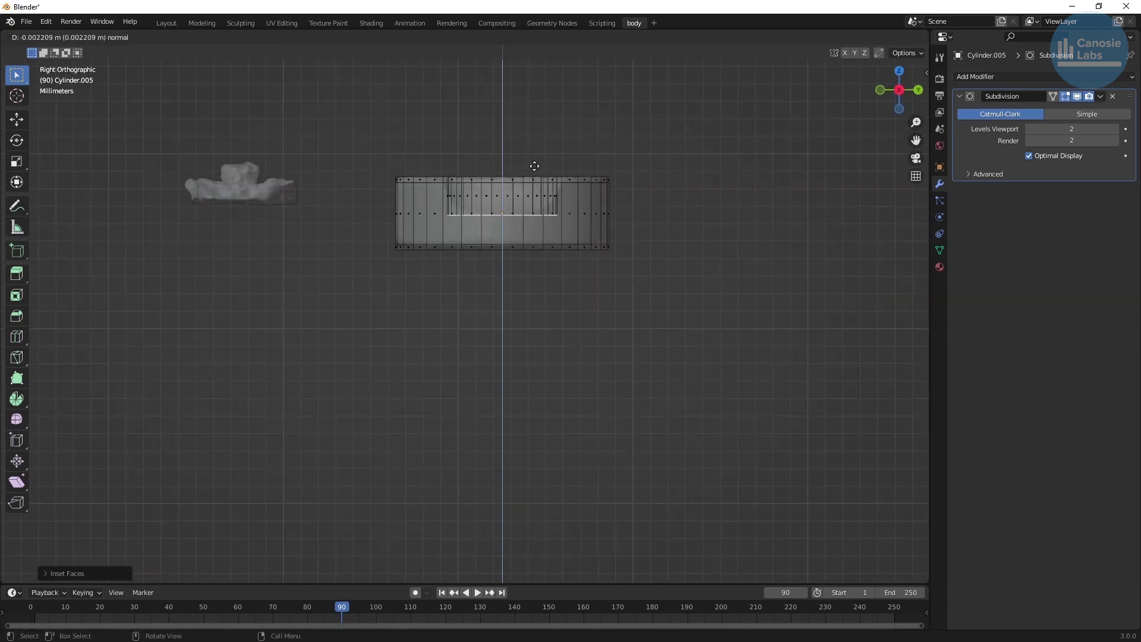
click(535, 172)
key(Tab)
middle_drag(541, 202, 322, 218)
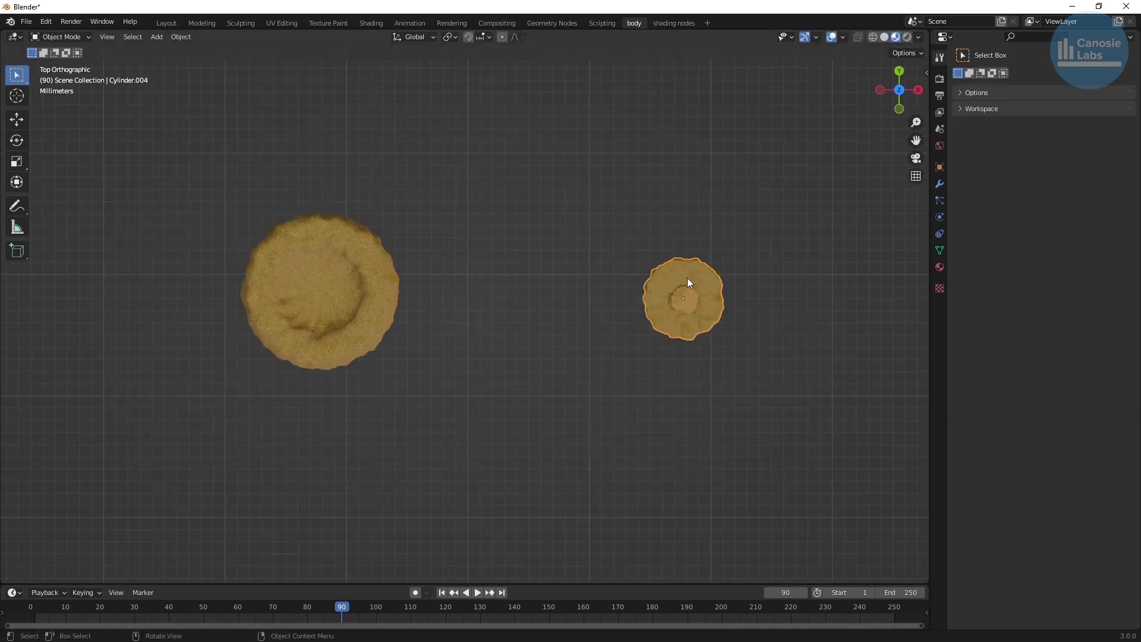
Move the small stem piece onto the centre of the larger base and scale it down slightly
key(g)
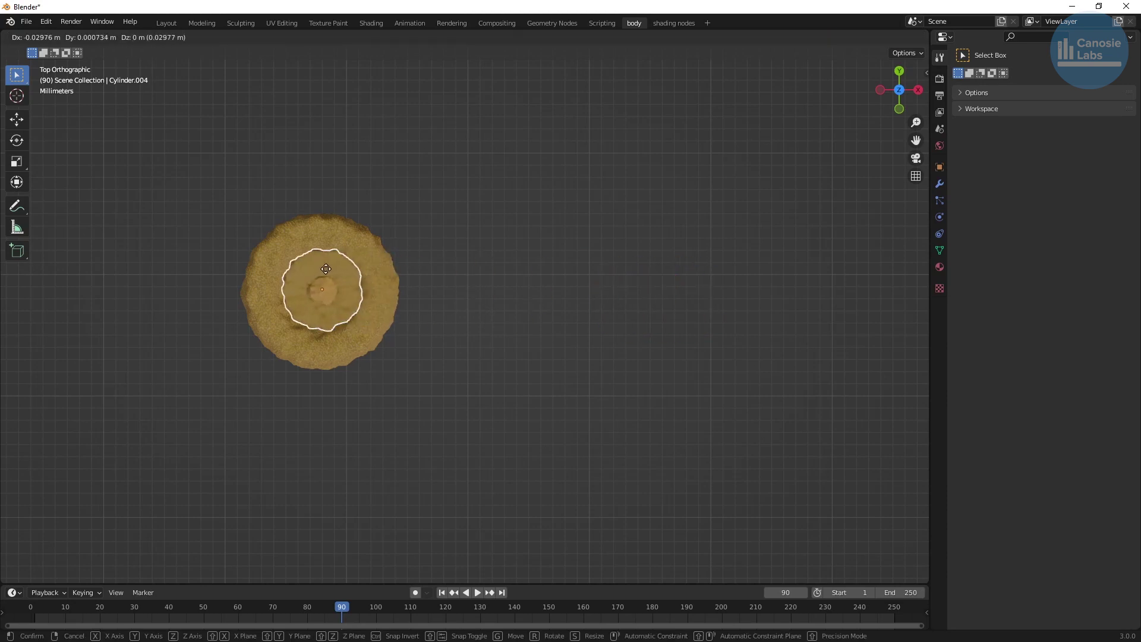
click(326, 269)
shift+middle_drag(377, 309, 635, 297)
key(s)
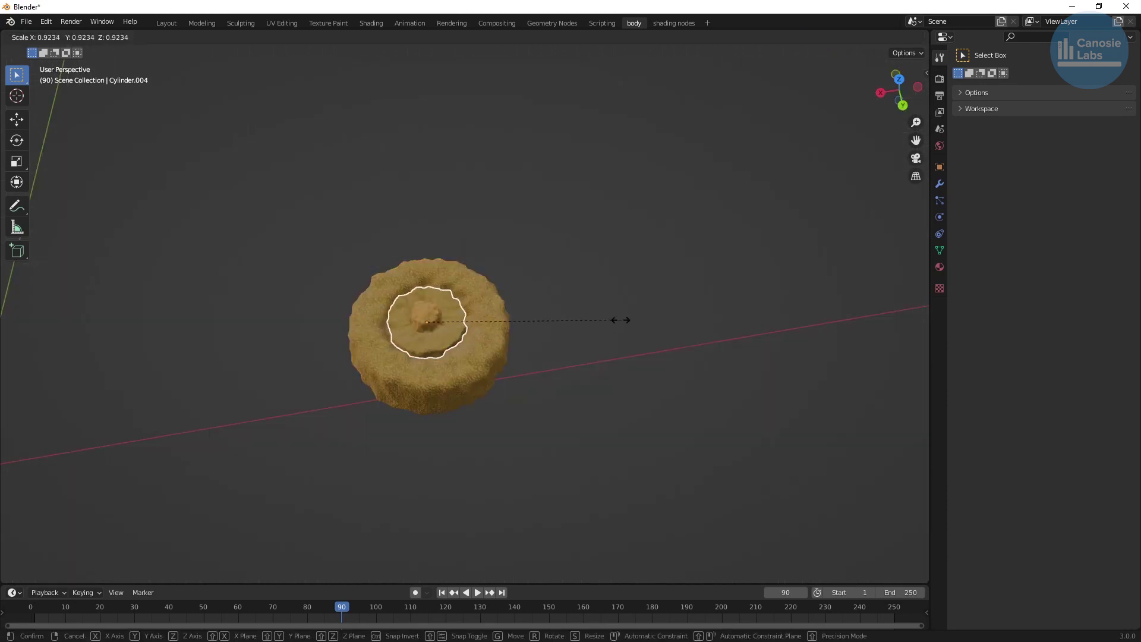
click(568, 317)
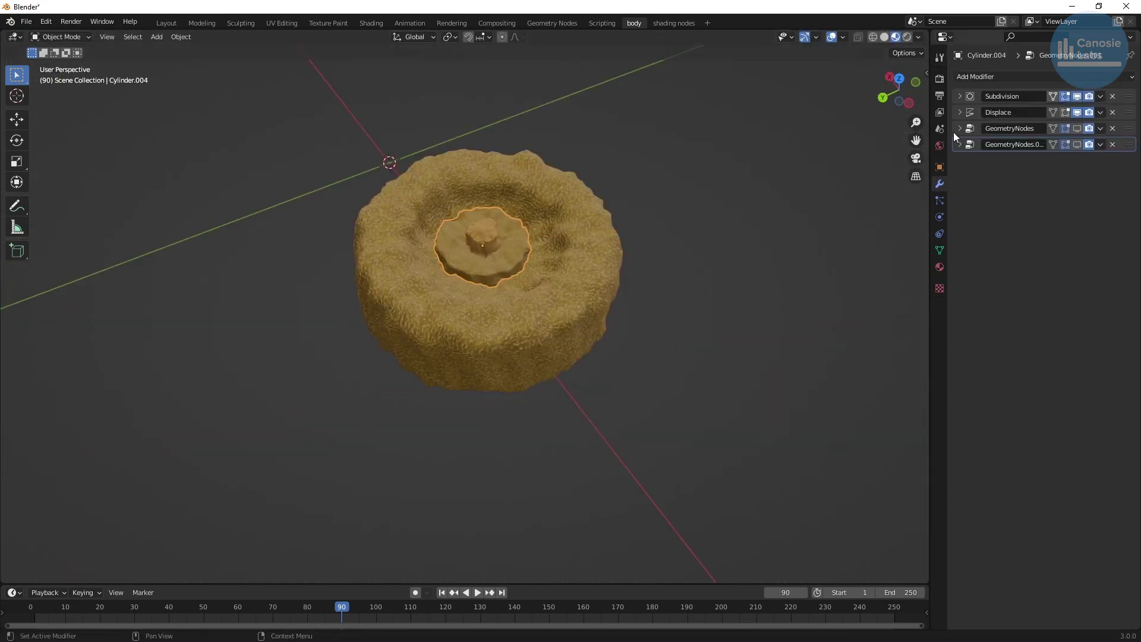
Show the bent hairs geometry nodes on the small stem piece in the viewport and expand its straight hairs modifier
click(959, 130)
click(1077, 130)
click(960, 314)
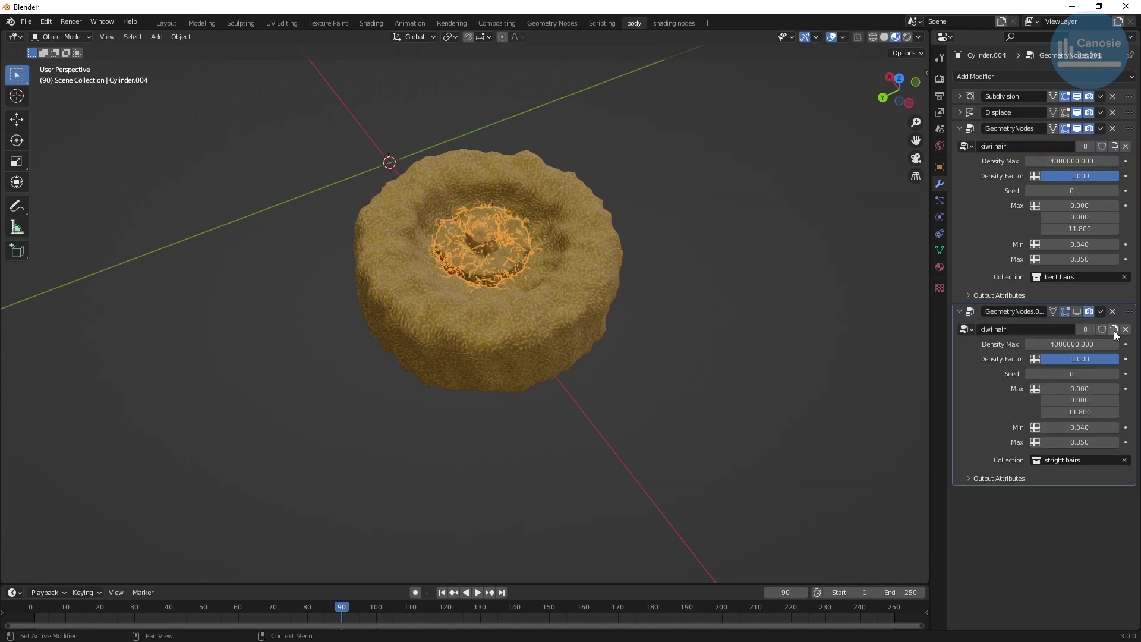
Enable viewport display of both the bent and straight hairs geometry nodes modifiers on the larger stem base
click(601, 259)
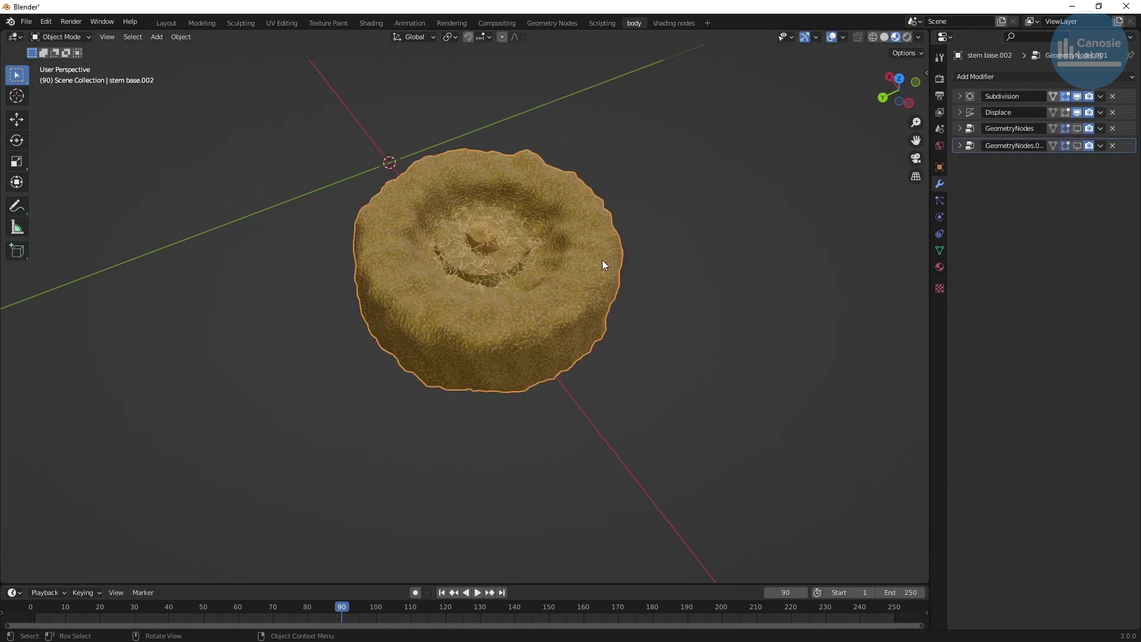
click(959, 128)
click(1079, 128)
click(960, 312)
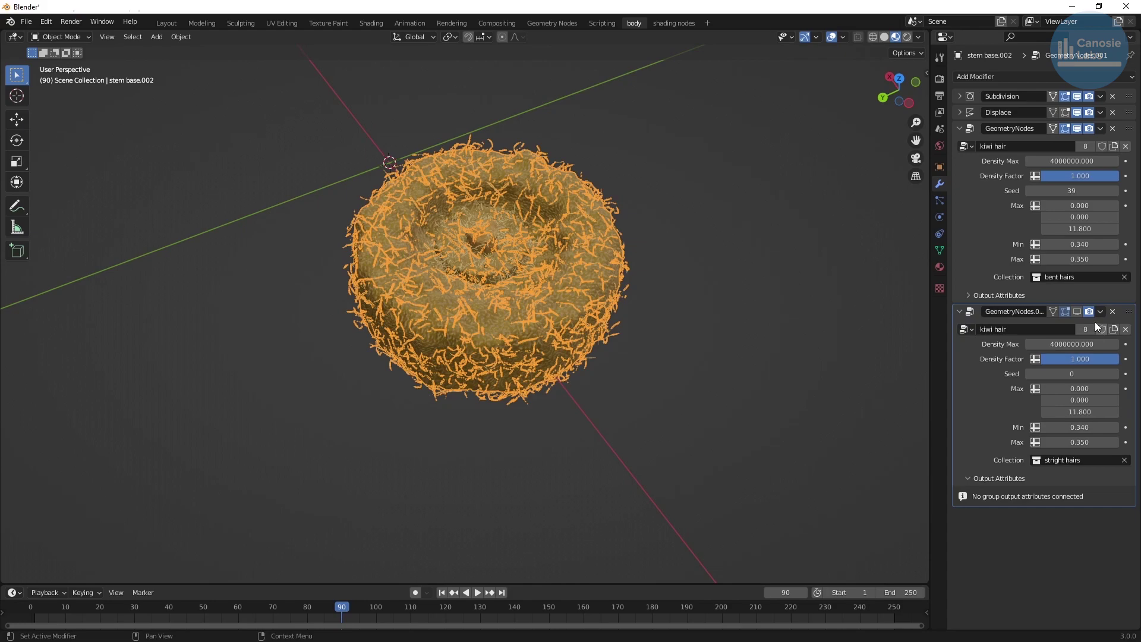
click(1077, 312)
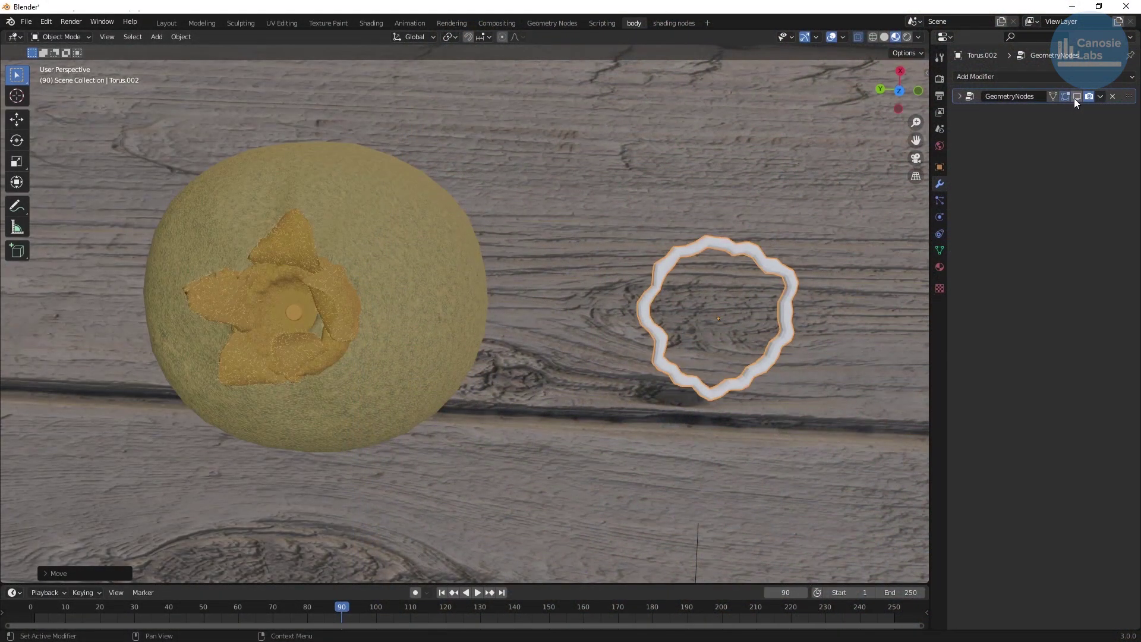
Show the hairs on the wavy torus beside the kiwi and move the ring over the fruit's stem
click(1076, 97)
key(g)
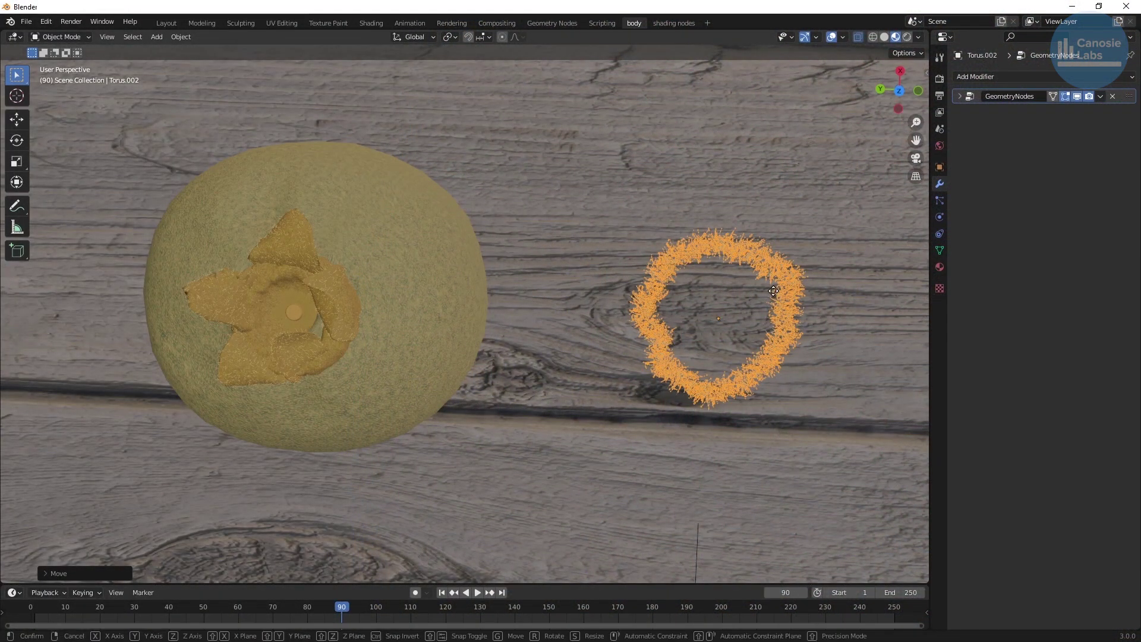
click(328, 304)
click(703, 366)
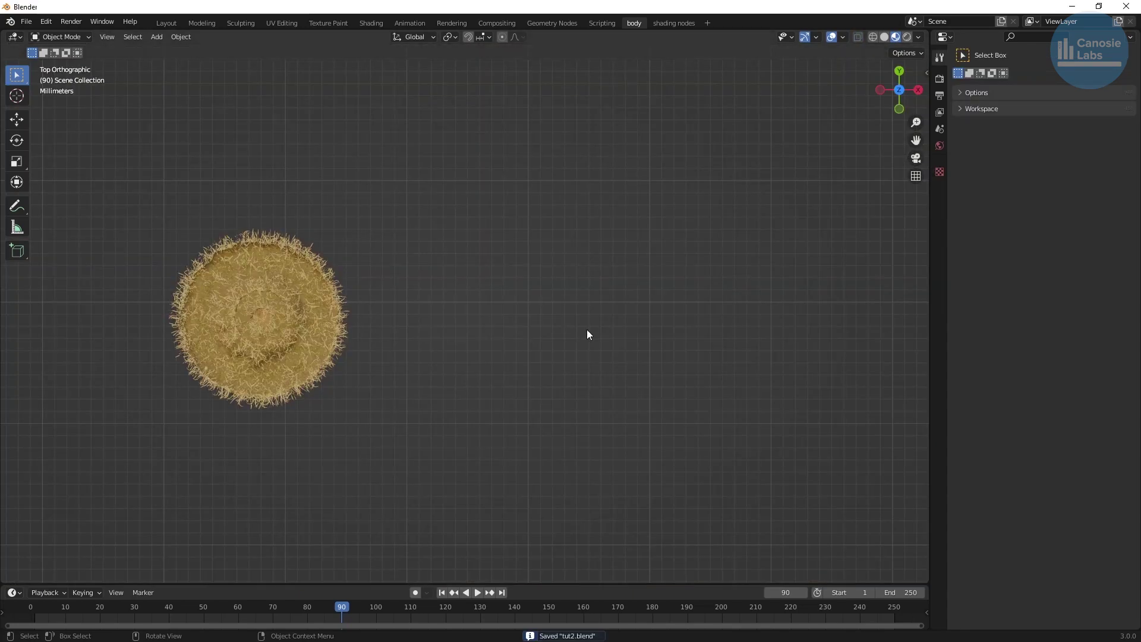
Add a torus mesh beside the hairy stem base
key(shift+a)
mouse_move(558, 298)
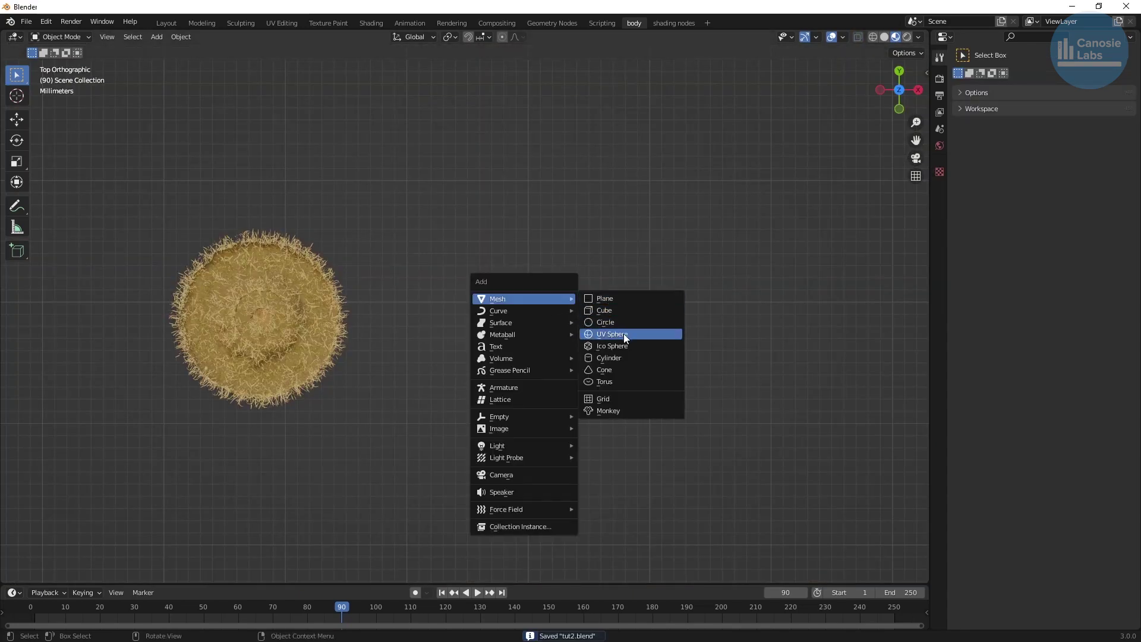
click(605, 381)
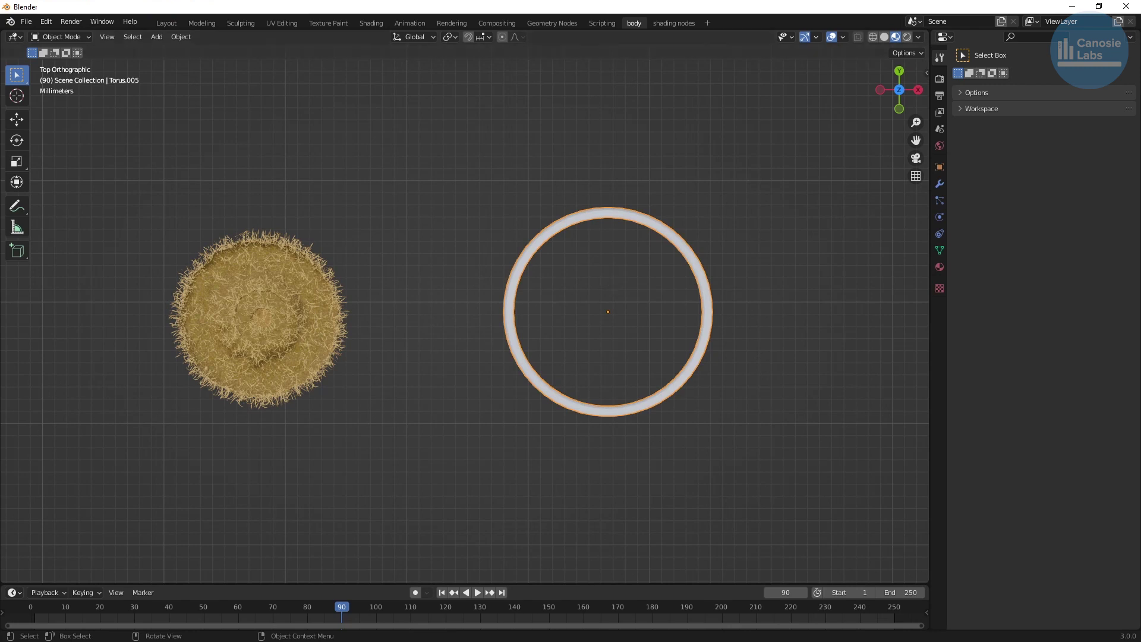
Deform the torus's left half into an irregular wave by moving groups of vertices inward with proportional editing
drag(357, 106, 400, 141)
key(g)
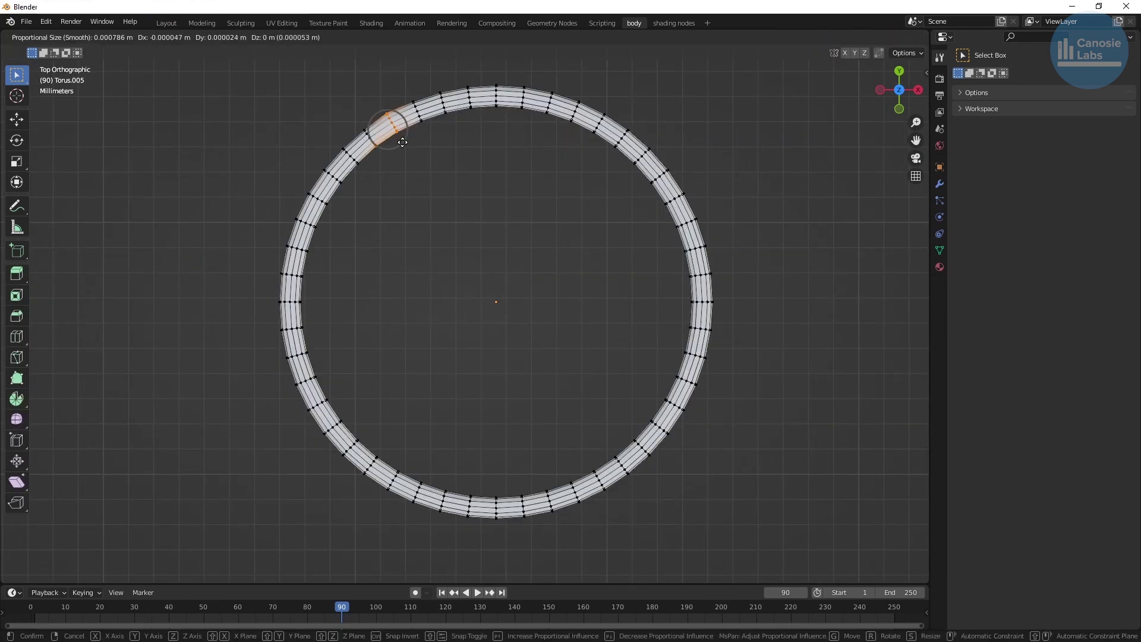
click(415, 155)
drag(300, 177, 337, 221)
key(g)
click(351, 230)
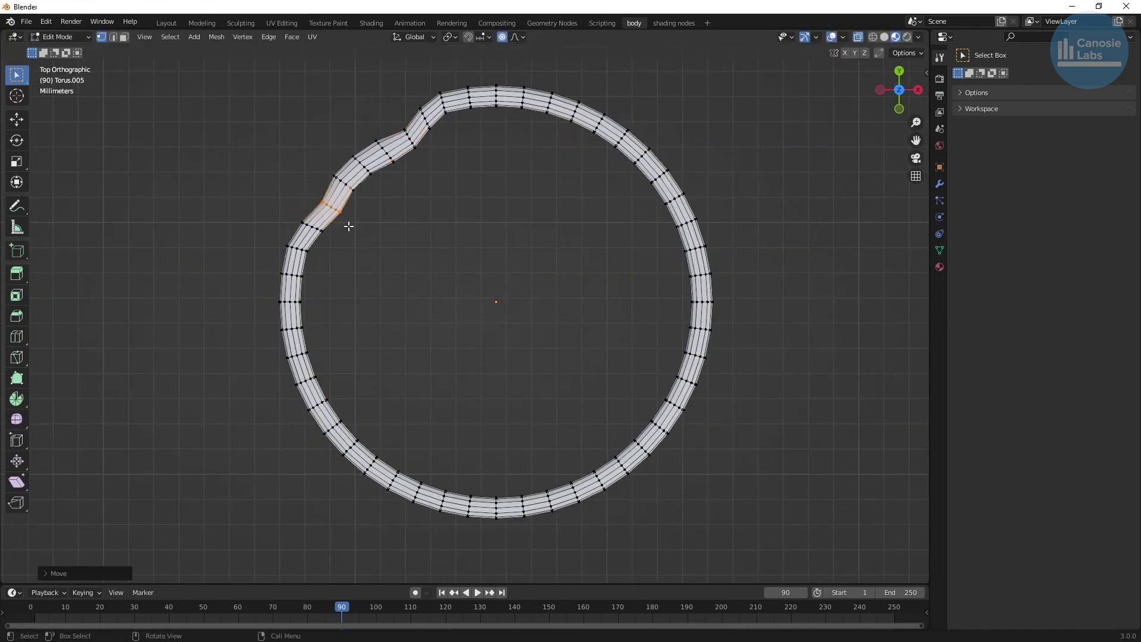
drag(269, 286, 331, 319)
key(g)
click(355, 320)
drag(293, 398, 357, 424)
key(g)
click(373, 412)
drag(395, 475, 460, 510)
key(g)
click(463, 496)
Continue the irregular wave around the torus's bottom, right and upper sections by moving groups of vertices, and finish mesh editing
drag(512, 476, 551, 523)
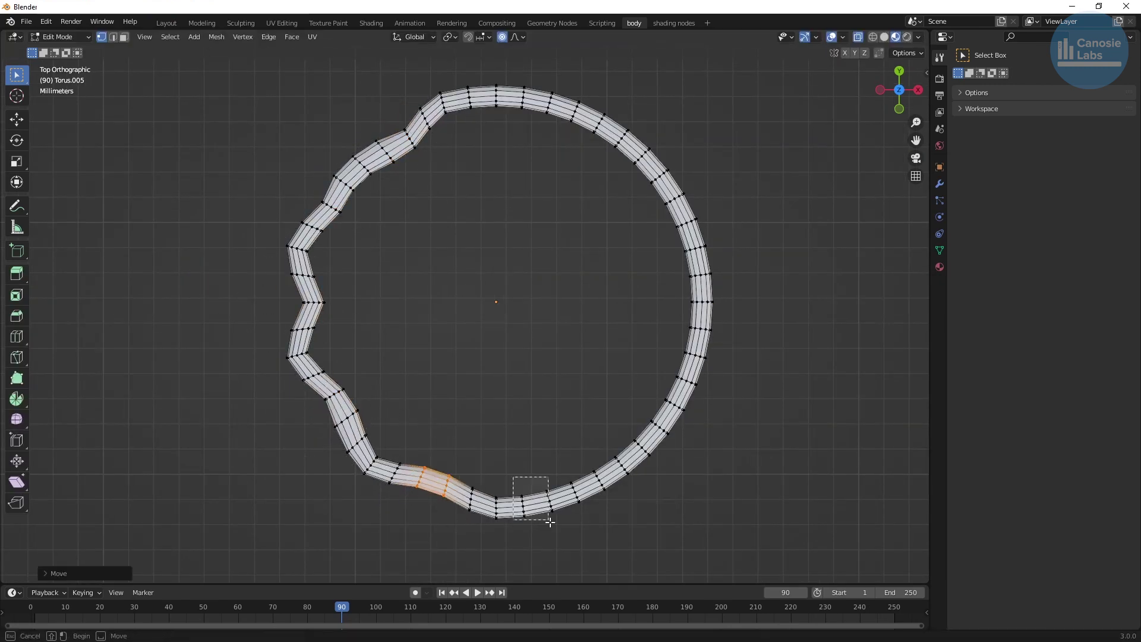
click(656, 467)
drag(667, 342, 721, 390)
key(g)
click(699, 385)
drag(672, 265, 733, 311)
key(g)
click(716, 317)
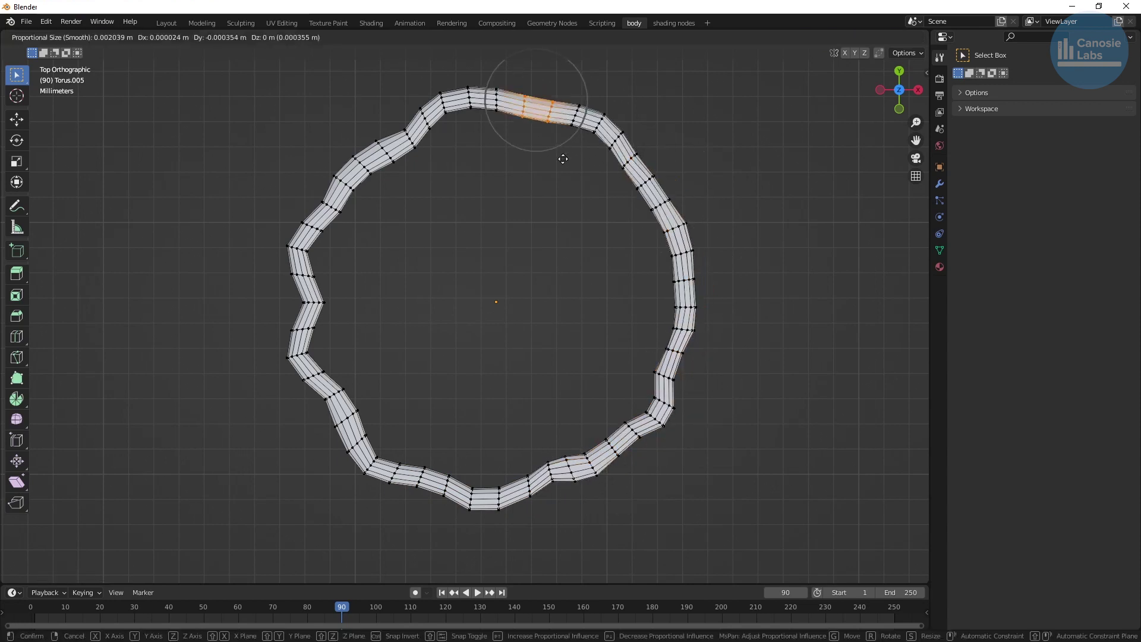
click(488, 124)
drag(639, 129, 668, 218)
key(g)
click(646, 214)
drag(665, 295, 704, 320)
key(g)
click(717, 320)
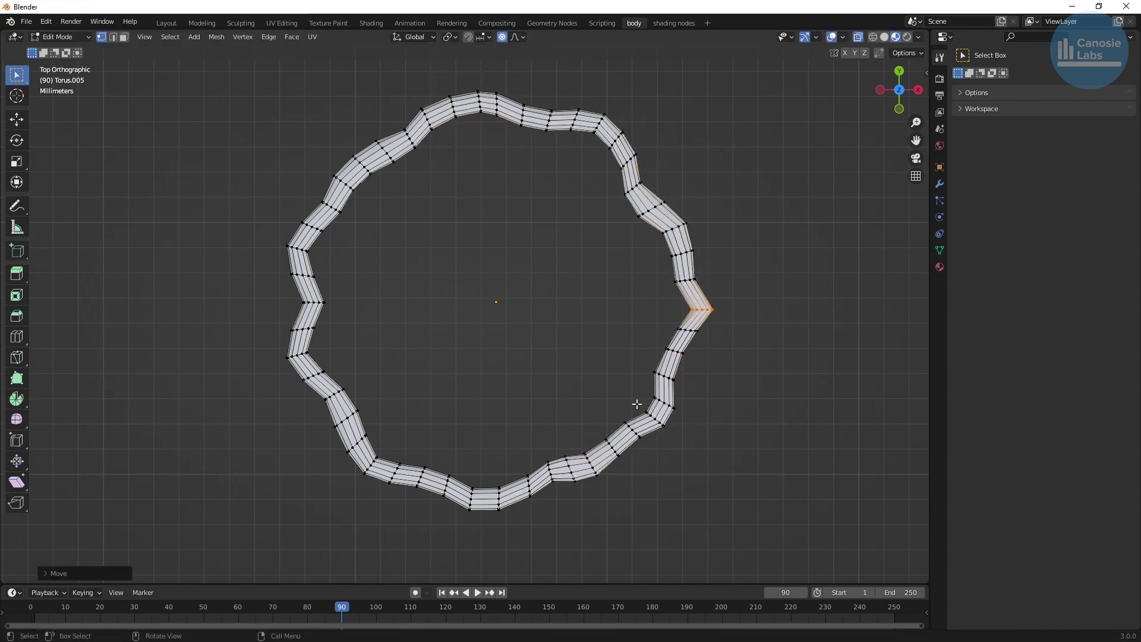
key(Tab)
middle_drag(504, 359, 533, 360)
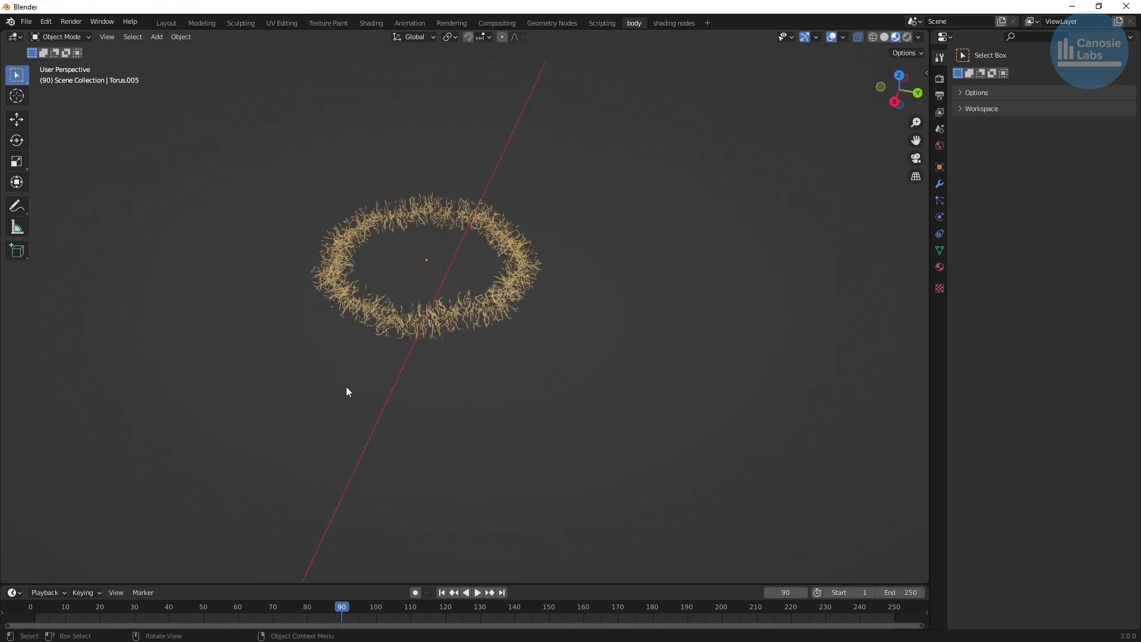
Delete the Join Geometry node before the Group Output in the kiwi hair node group
scroll(487, 265, up, 2)
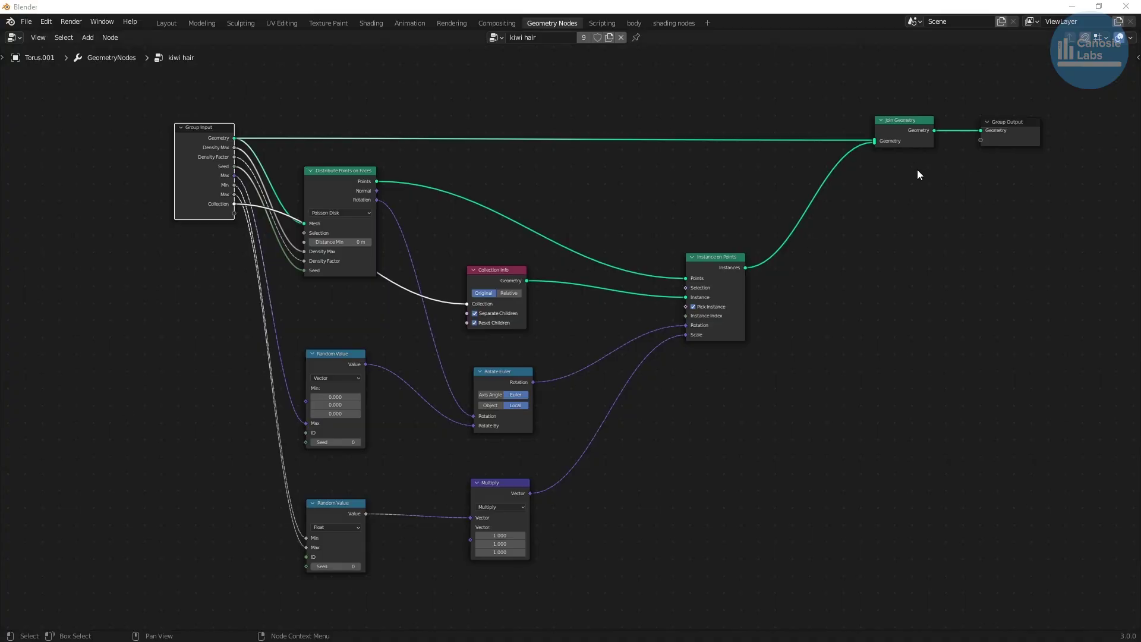
middle_drag(919, 174, 535, 313)
scroll(535, 314, up, 3)
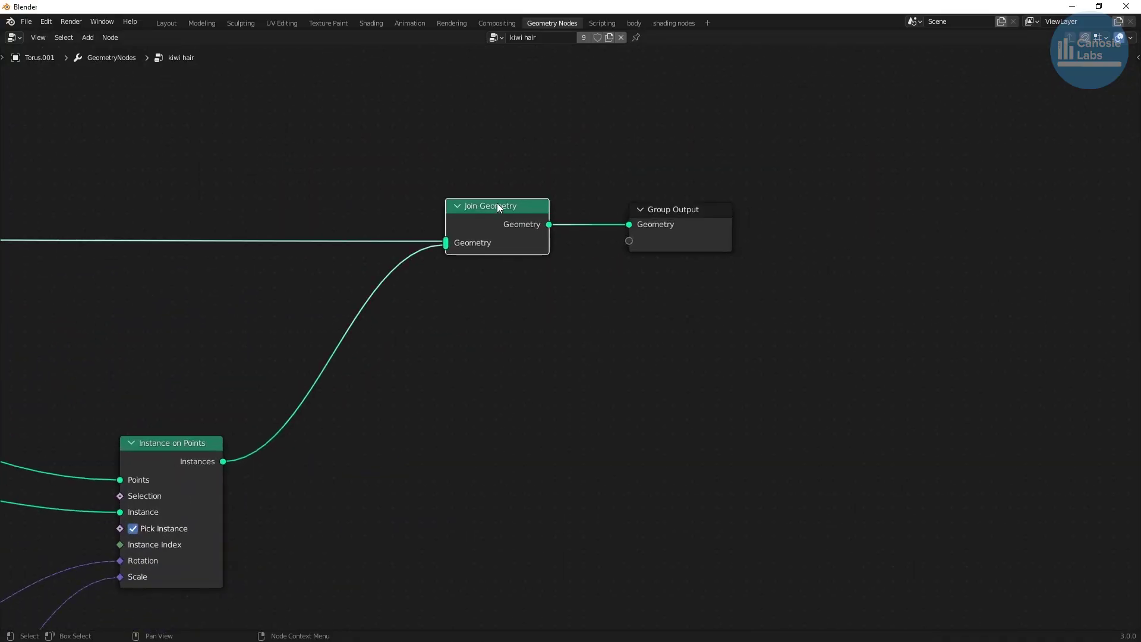
key(x)
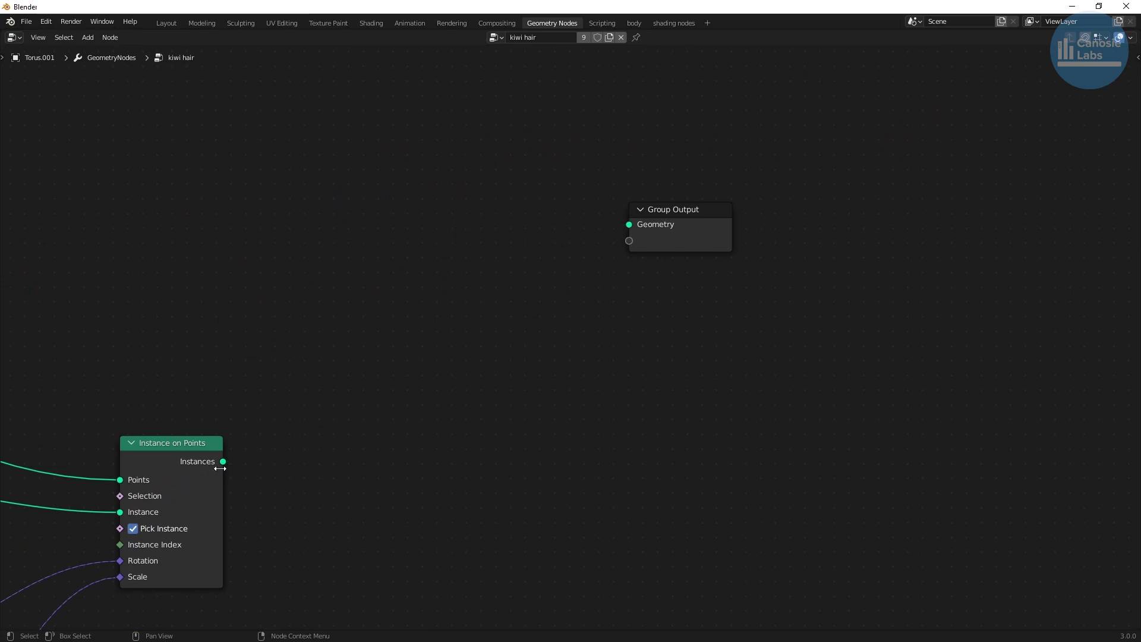
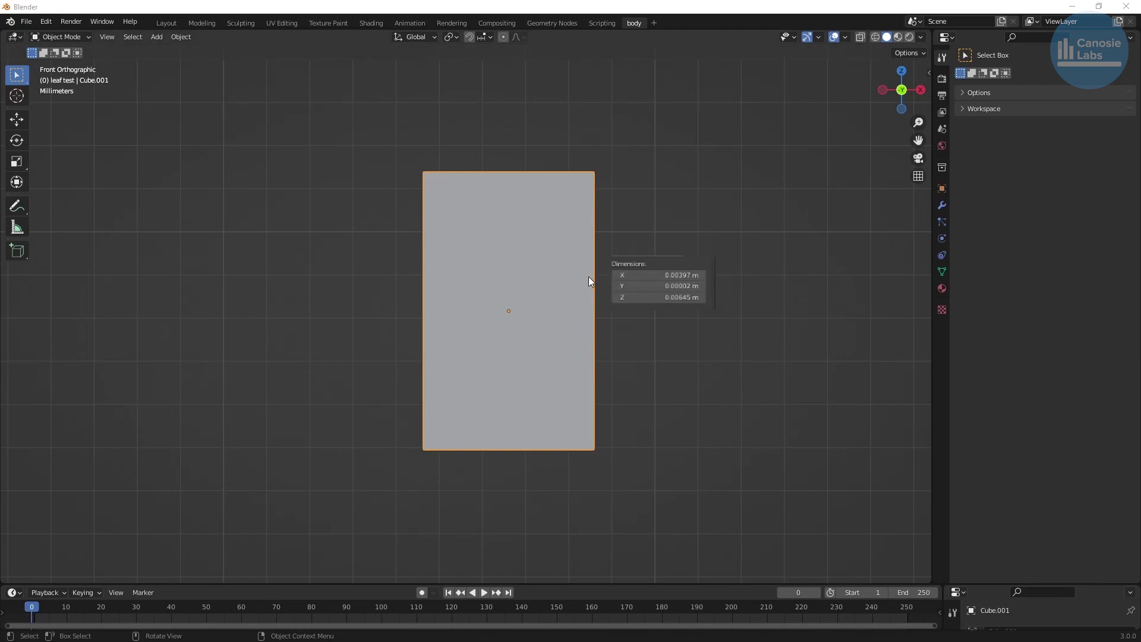
Add a vertical centre loop cut and 13 evenly spaced horizontal loop cuts to the thin rectangular leaf block
key(Tab)
key(ctrl+r)
click(507, 183)
scroll(509, 276, up, 12)
click(511, 290)
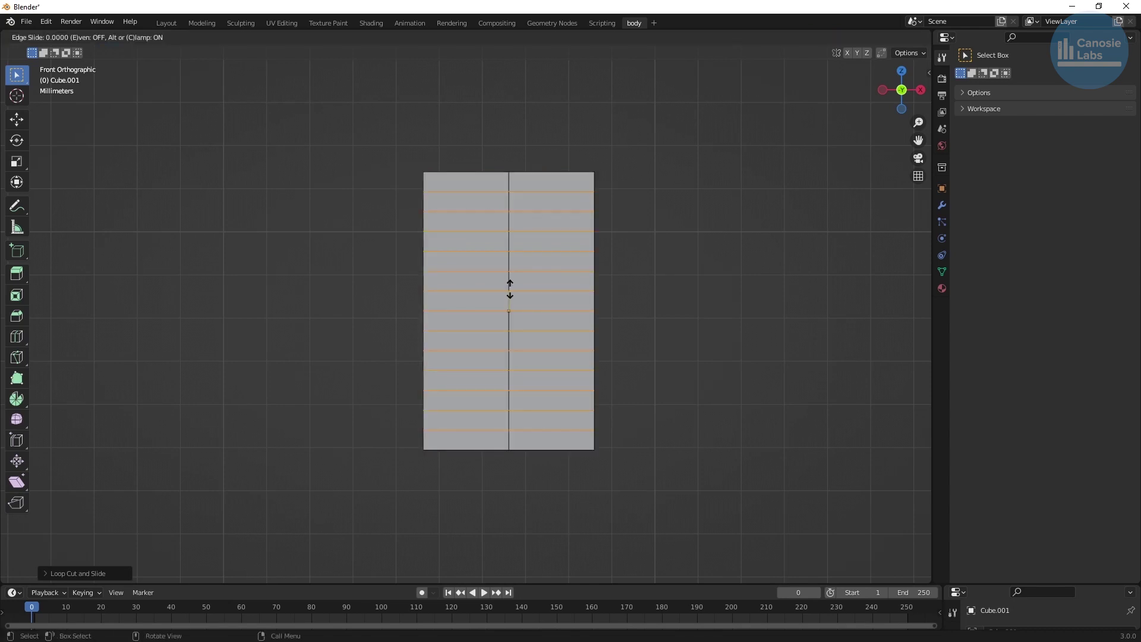
right_click(510, 289)
Enable X-ray and scale the upper rows of leaf vertices inward to narrow the top into a rounded tip
drag(390, 159, 637, 204)
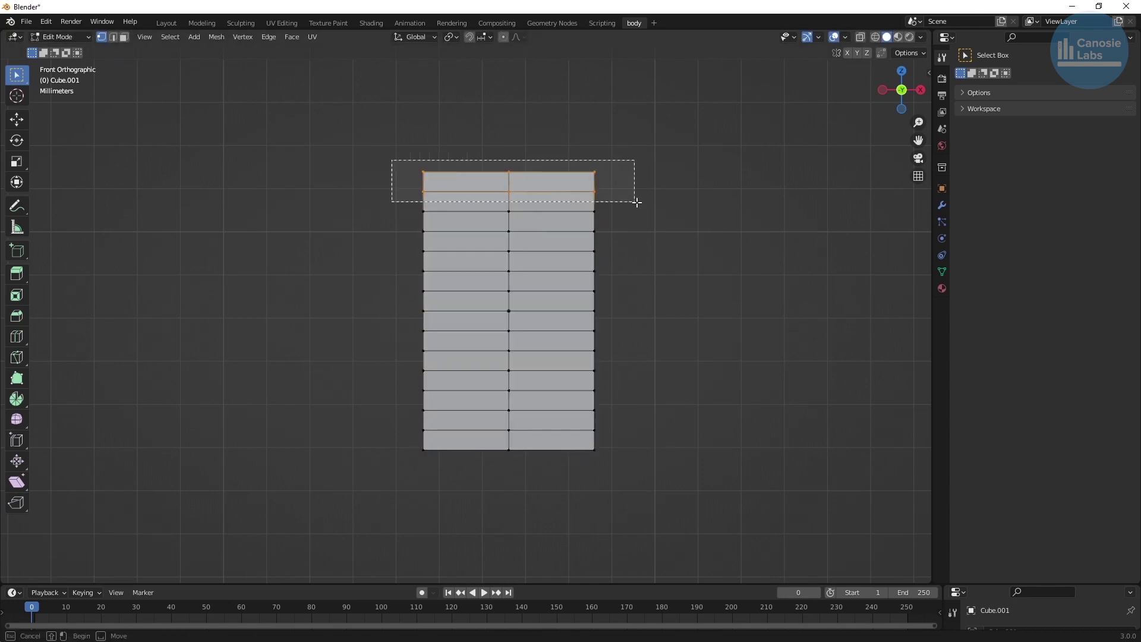
key(alt+z)
drag(361, 172, 638, 203)
key(s)
click(619, 198)
key(s)
click(561, 178)
drag(398, 181, 635, 204)
key(s)
click(621, 201)
drag(387, 223, 637, 237)
key(s)
key(s)
drag(383, 156, 665, 196)
key(s)
click(600, 220)
Scale the leaf's middle vertex rows individually to form a smooth taper from the tip down to the straight lower section
drag(395, 262, 670, 287)
key(s)
click(663, 290)
drag(394, 301, 644, 323)
key(s)
drag(397, 260, 624, 280)
key(s)
click(620, 279)
drag(393, 237, 638, 285)
key(s)
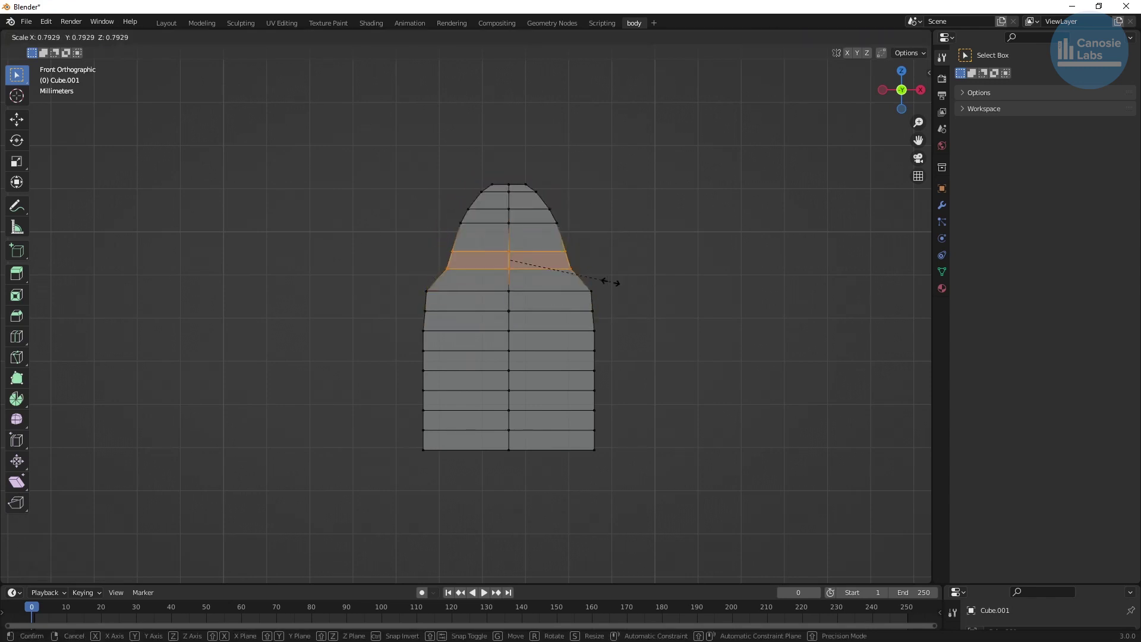
click(612, 280)
drag(394, 238, 642, 260)
key(s)
drag(385, 301, 626, 324)
key(s)
click(626, 324)
drag(386, 340, 654, 361)
key(s)
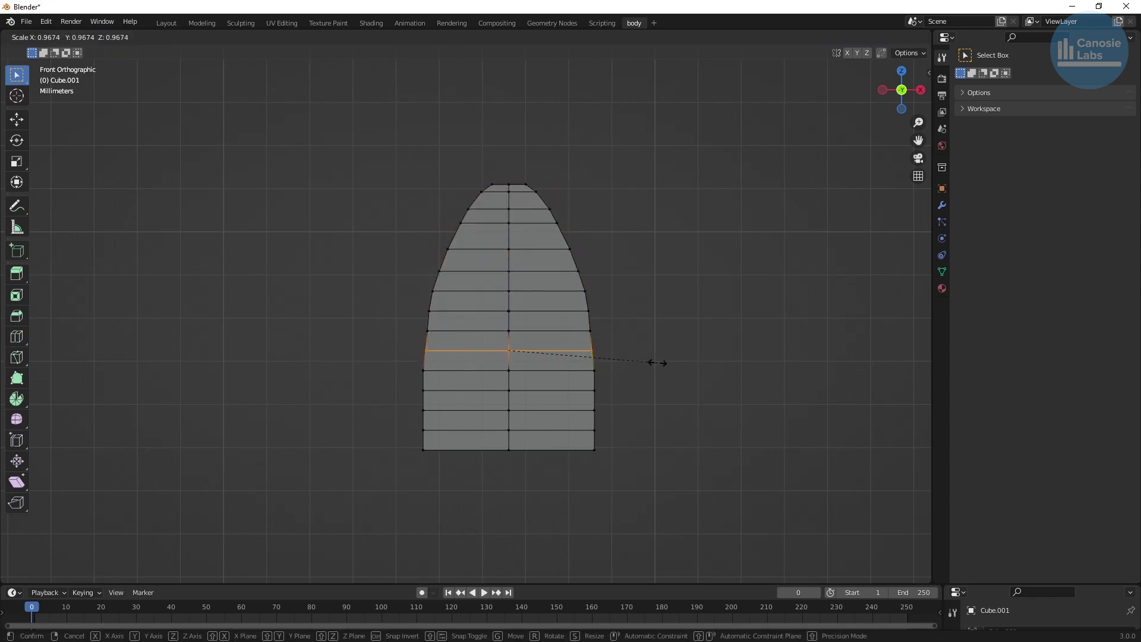
click(657, 361)
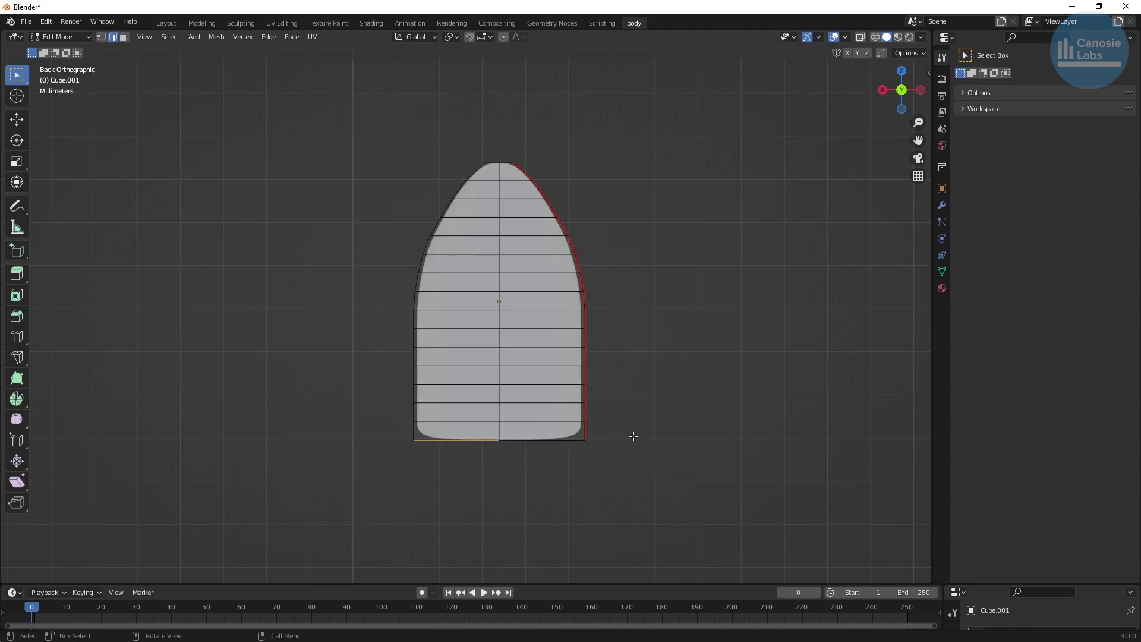
Unwrap the leaf mesh along its marked edge seams and give it the textured brown material
key(u)
click(508, 169)
middle_drag(594, 119, 473, 181)
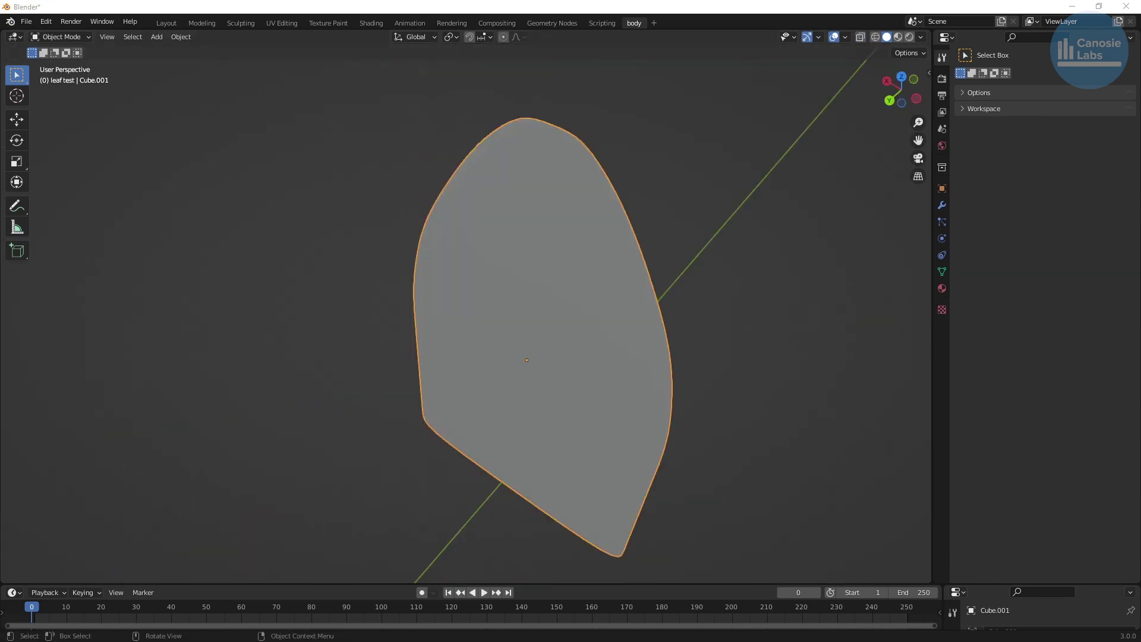
click(941, 289)
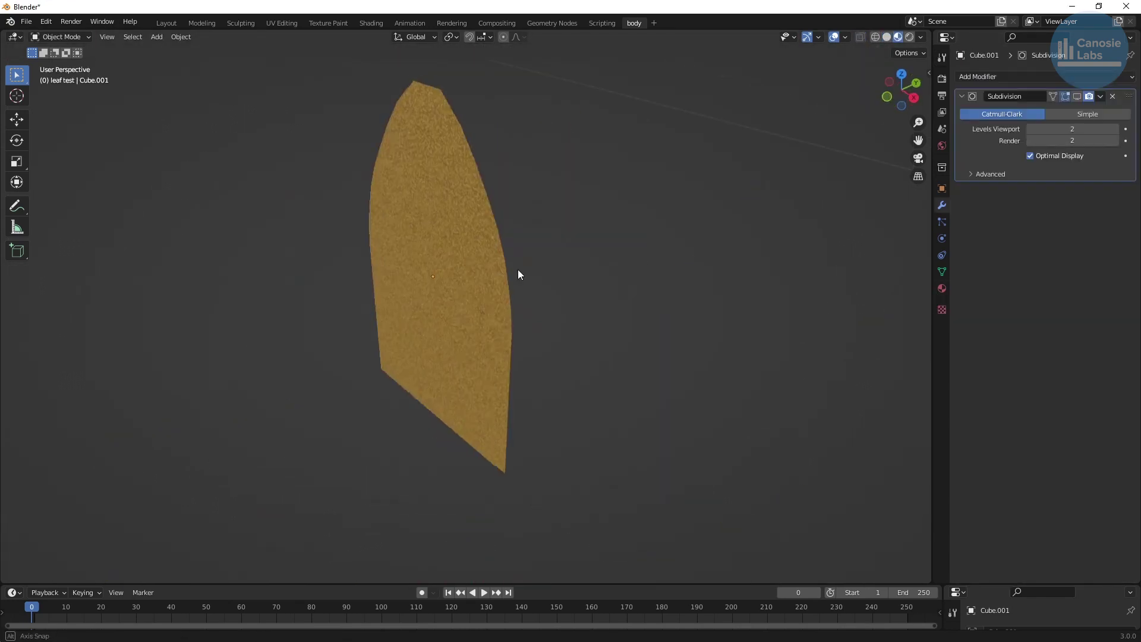
middle_drag(517, 273, 634, 309)
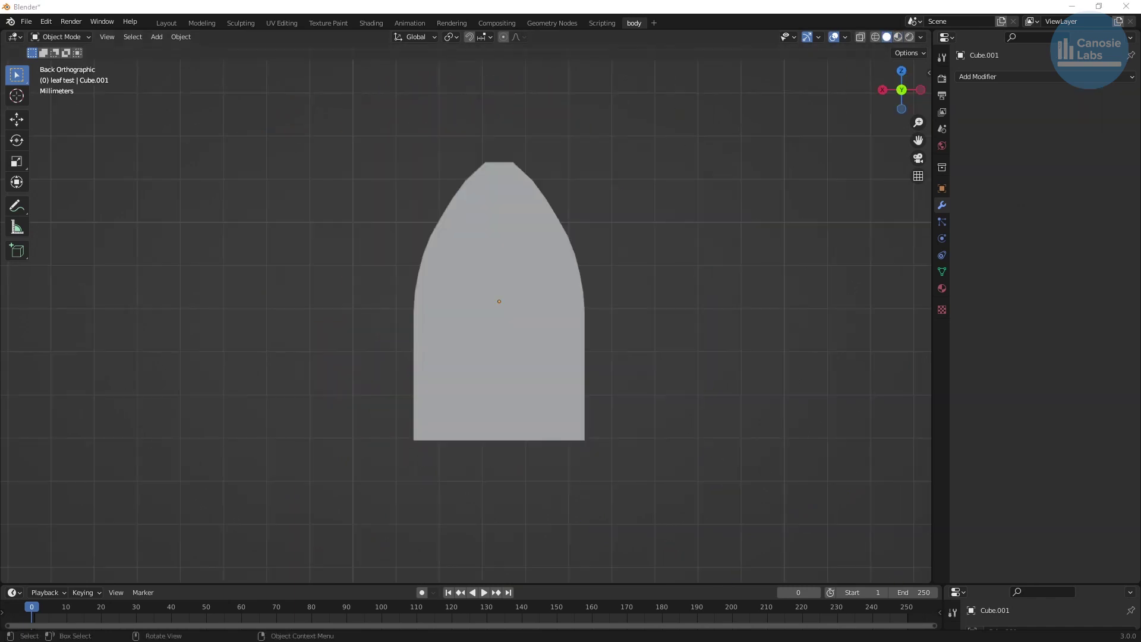
Add a Subdivision Surface modifier to the leaf and insert two loop cuts near its tip
click(993, 75)
click(930, 294)
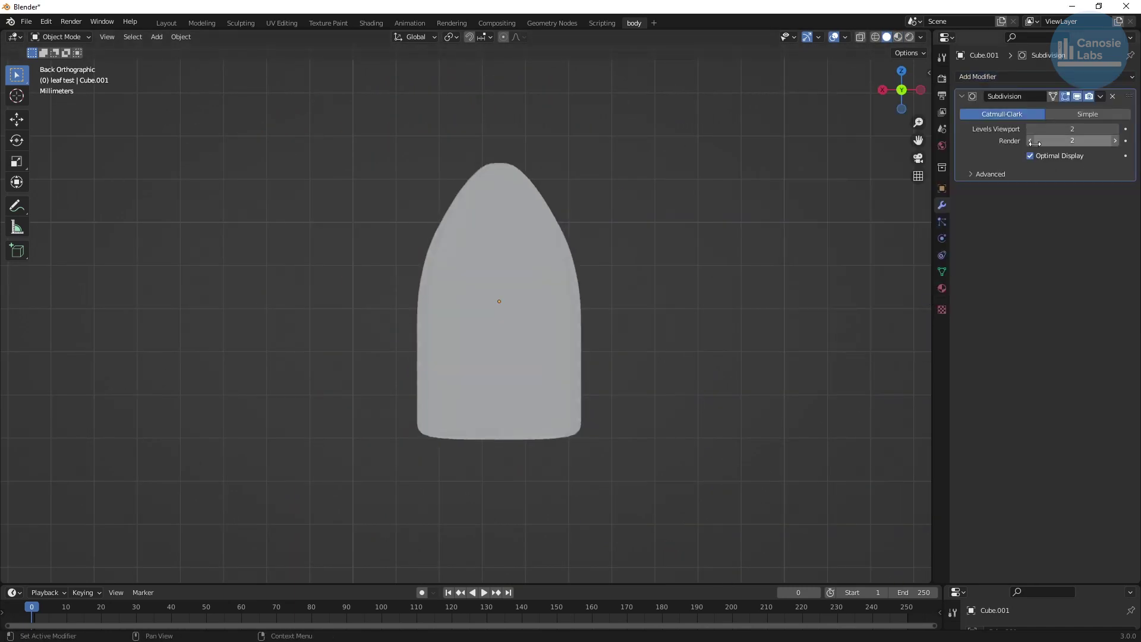
key(Tab)
key(ctrl+r)
click(494, 203)
click(475, 203)
key(ctrl+r)
click(510, 179)
click(526, 183)
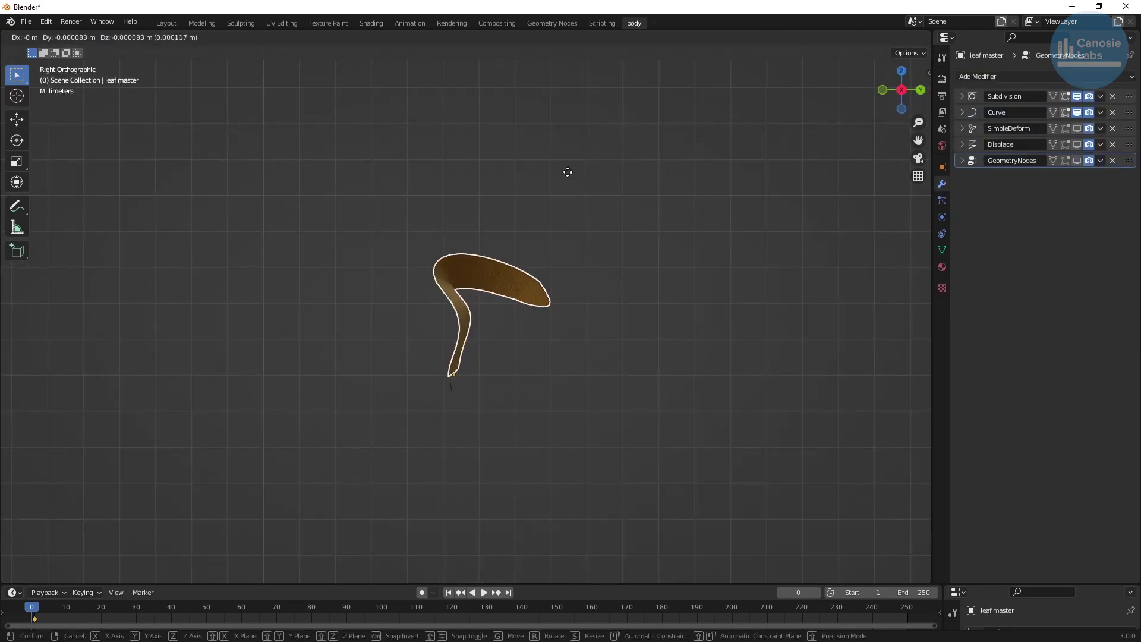
Move the leaf master along Z on its curve and show the SimpleDeform modifier in the viewport, testing another Z movement
key(z)
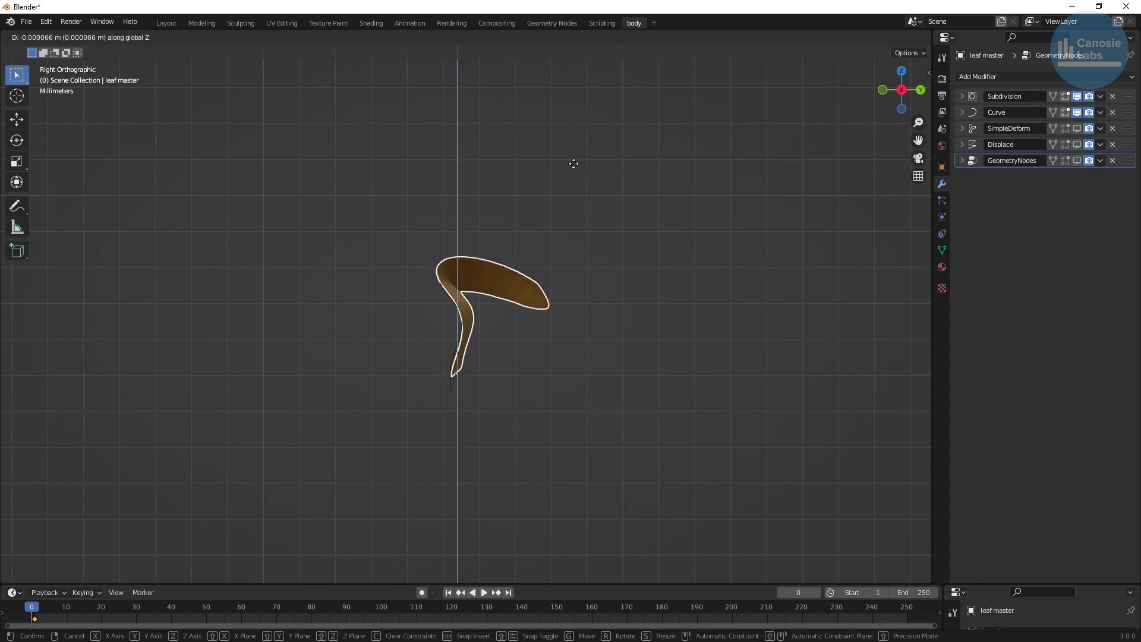
click(554, 188)
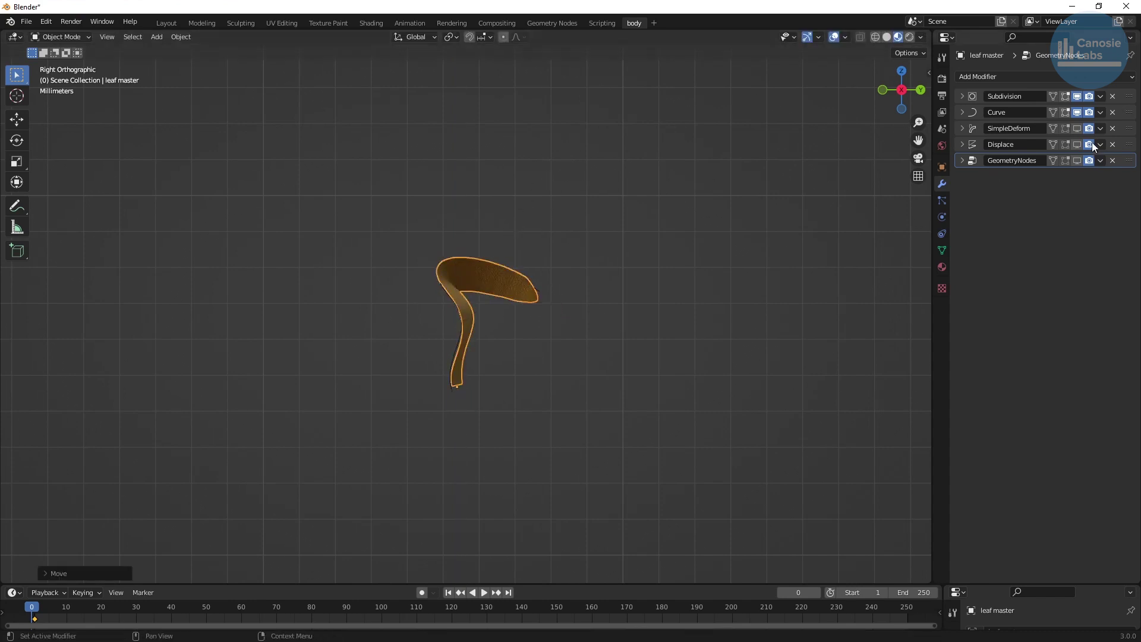
click(1076, 129)
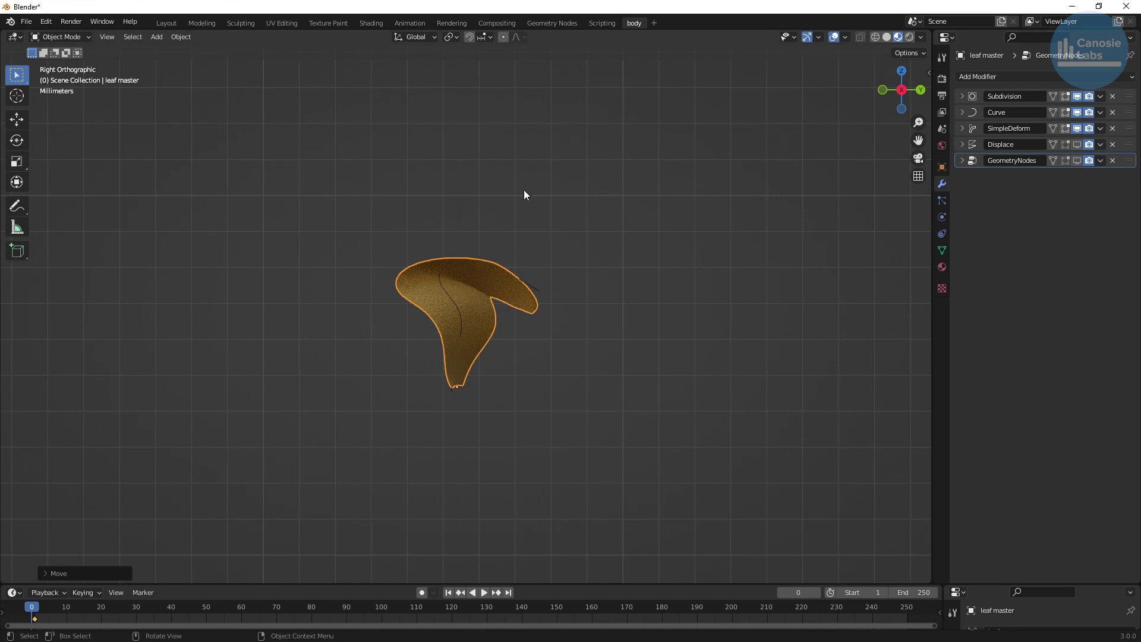
key(g)
key(z)
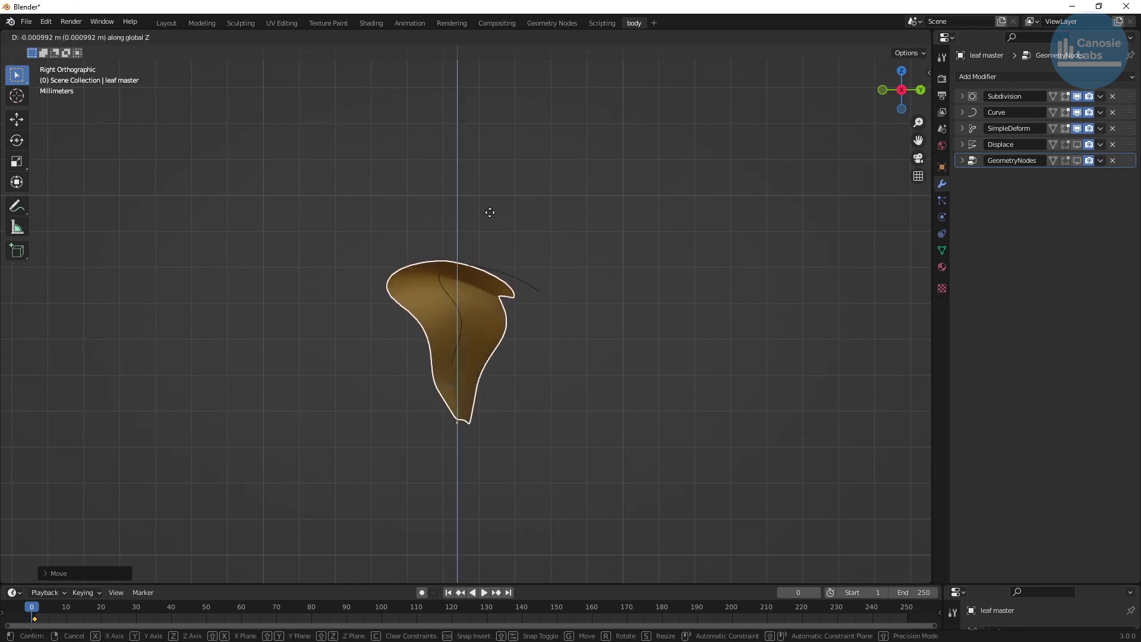
right_click(563, 155)
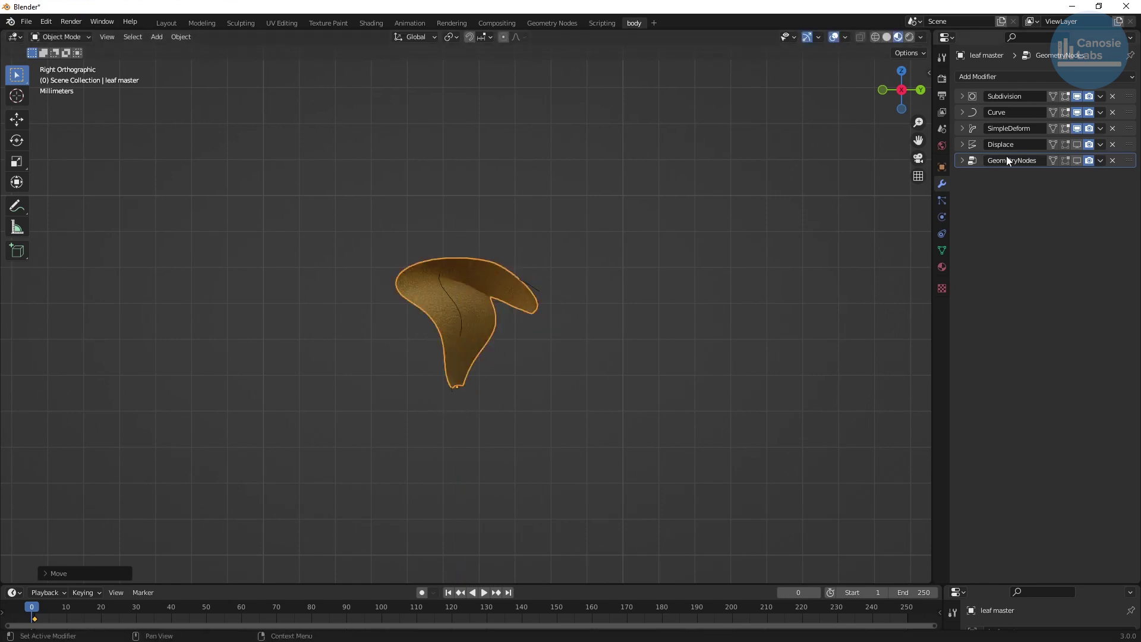
Show the leaf master's Displace and GeometryNodes modifiers in the viewport, previewing each with a trial move along Z
click(1078, 144)
key(g)
key(z)
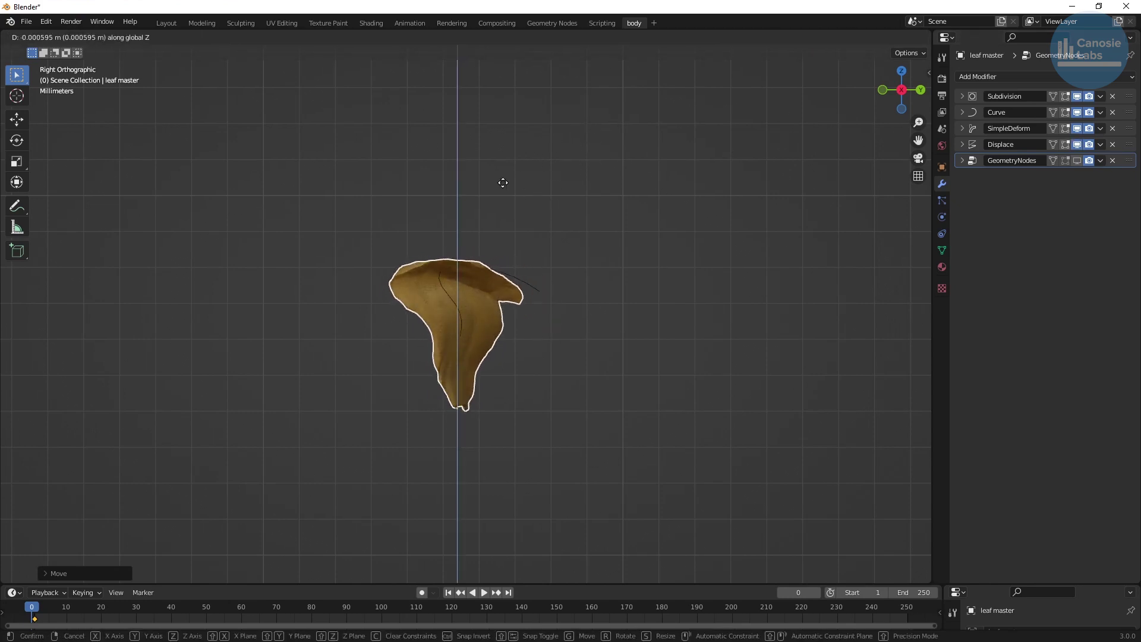
right_click(572, 134)
click(1078, 160)
key(g)
key(z)
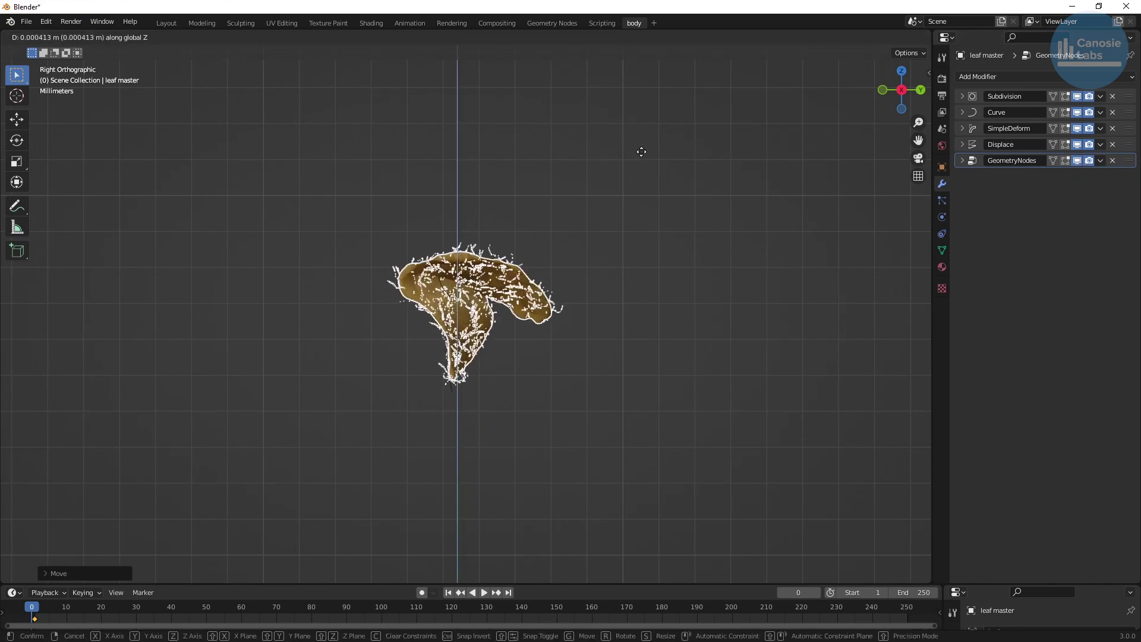
right_click(619, 165)
Apply the leaf master's Subdivision, Curve and SimpleDeform modifiers in order
click(623, 330)
middle_drag(623, 330, 293, 405)
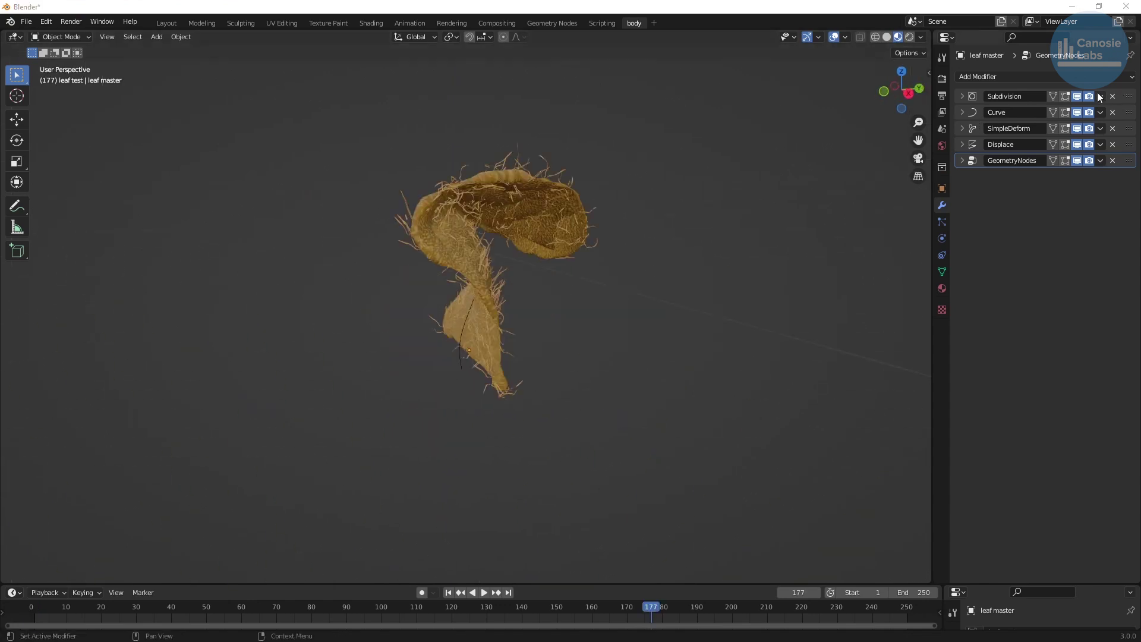
click(1101, 96)
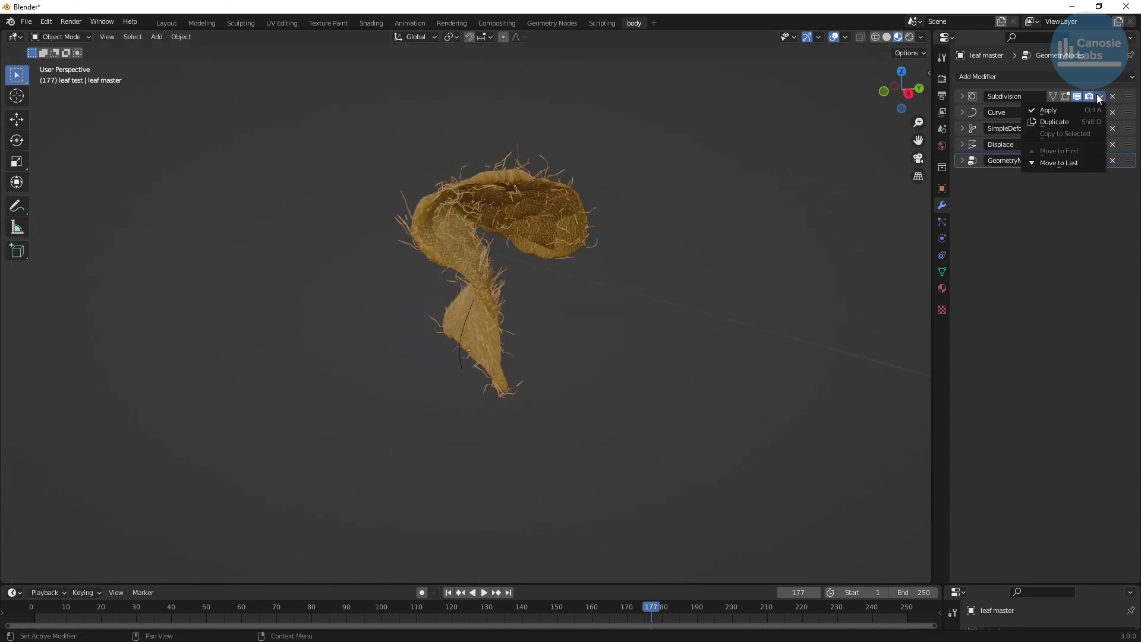
click(1090, 109)
click(1101, 97)
click(1092, 110)
click(1100, 96)
click(1091, 110)
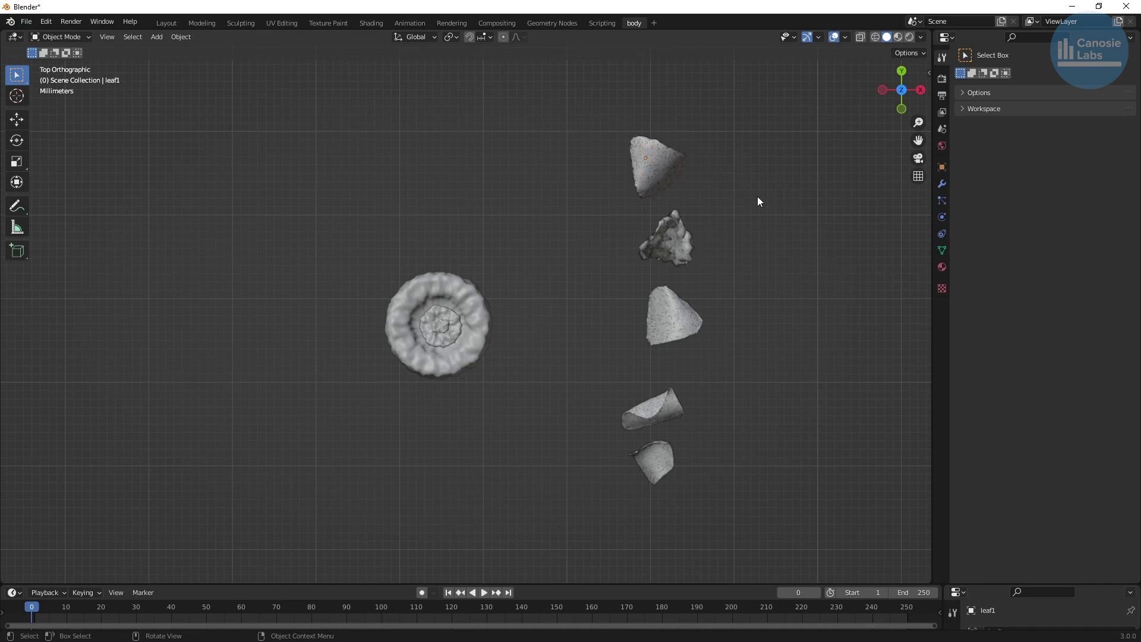
Move four leaf pieces onto the rim of the torus ring and rotate the one on its left side
drag(668, 166, 425, 274)
drag(663, 241, 455, 264)
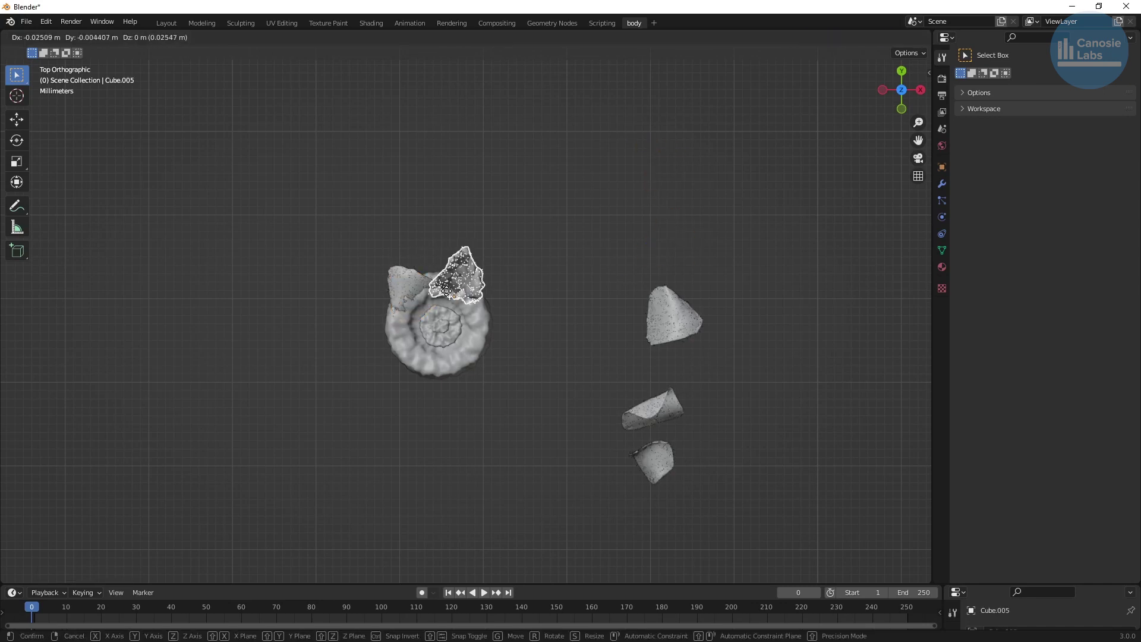
drag(665, 323, 490, 332)
drag(653, 403, 407, 330)
click(407, 330)
key(r)
click(411, 333)
Rotate and move the leaf below the ring against its rim, and adjust the position of the right-hand leaf
click(449, 351)
key(r)
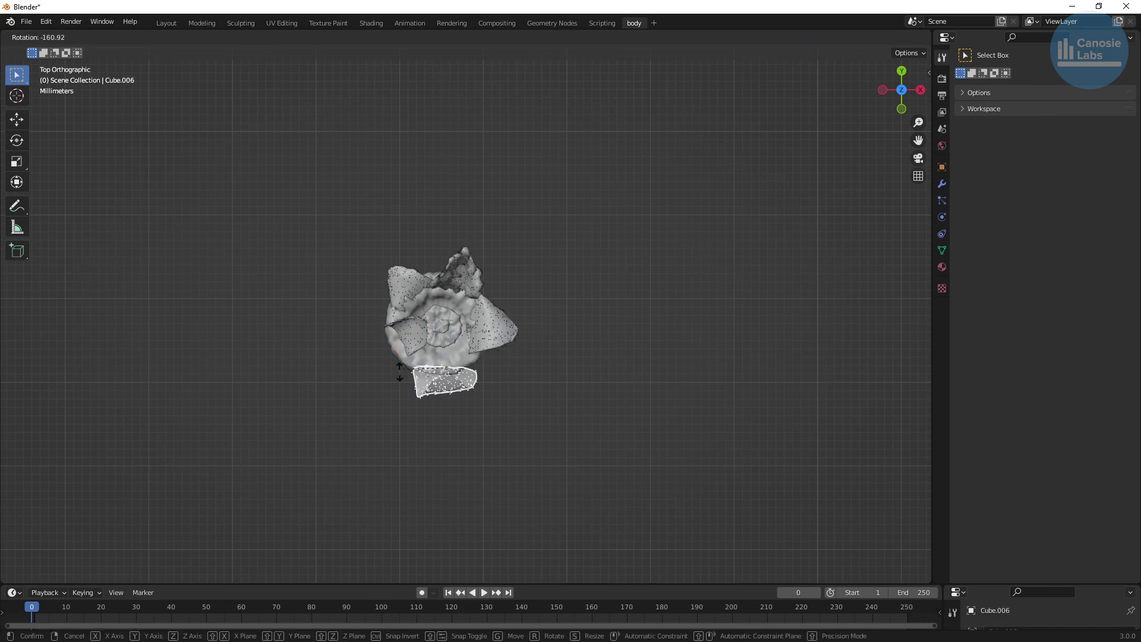
click(406, 375)
key(g)
click(406, 353)
key(r)
click(510, 319)
click(509, 319)
key(g)
click(513, 321)
click(425, 286)
click(462, 275)
Adjust the heights of two leaves along Z to seat them on the ring
middle_drag(516, 333, 542, 214)
click(535, 453)
key(g)
key(z)
click(532, 464)
click(466, 463)
key(g)
key(z)
click(463, 468)
Reposition one more leaf on the ring, working from another viewing angle
middle_drag(451, 474, 619, 476)
click(484, 447)
key(g)
click(535, 453)
middle_drag(530, 452, 479, 393)
Inset the kiwi body's top face by about 0.0039 m and again by about 0.0012 m, and extrude the inner face
click(599, 215)
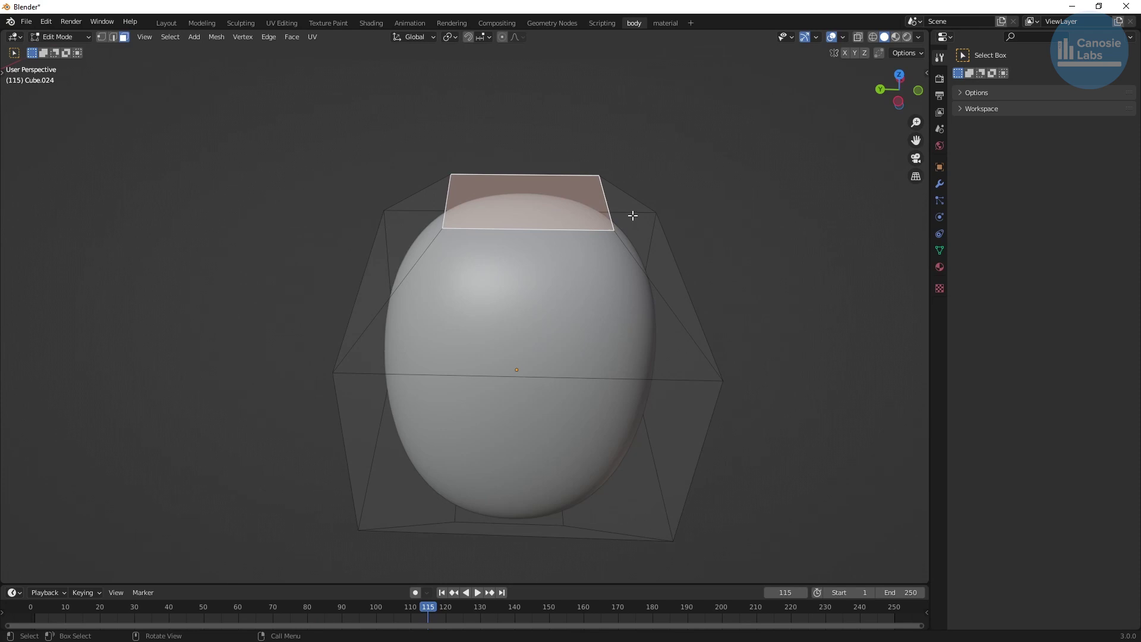
key(i)
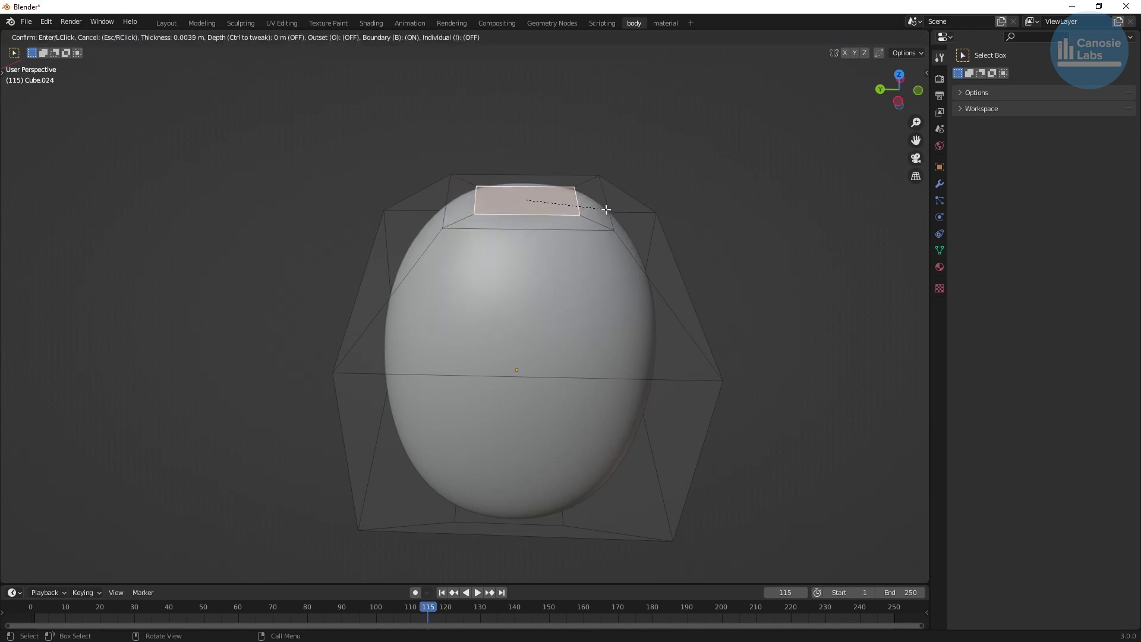
click(606, 209)
key(i)
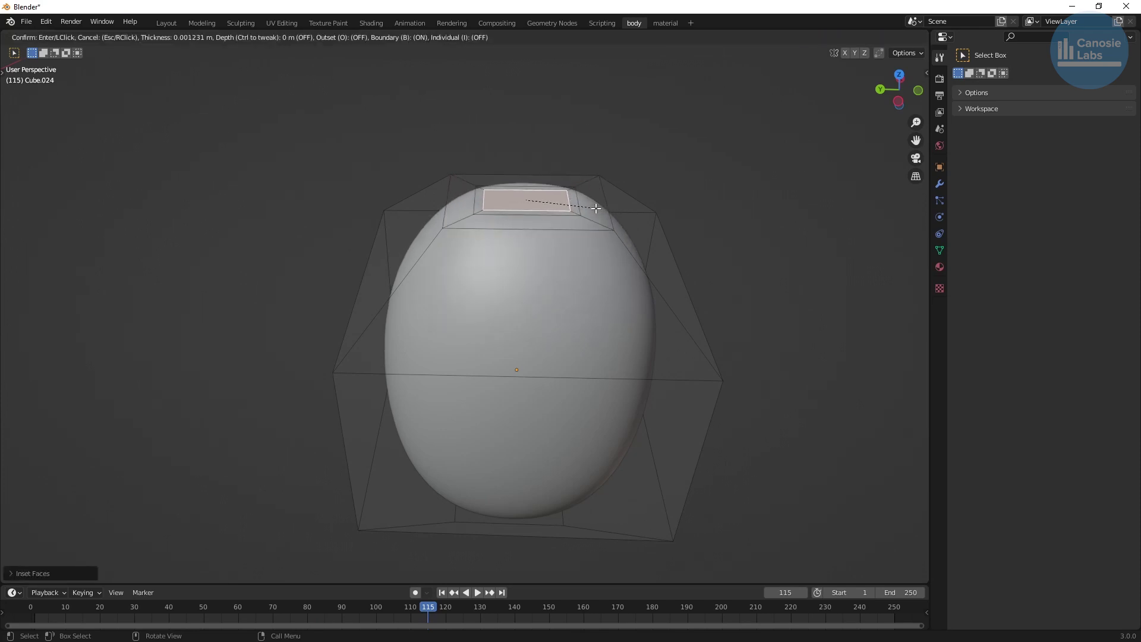
click(596, 208)
key(e)
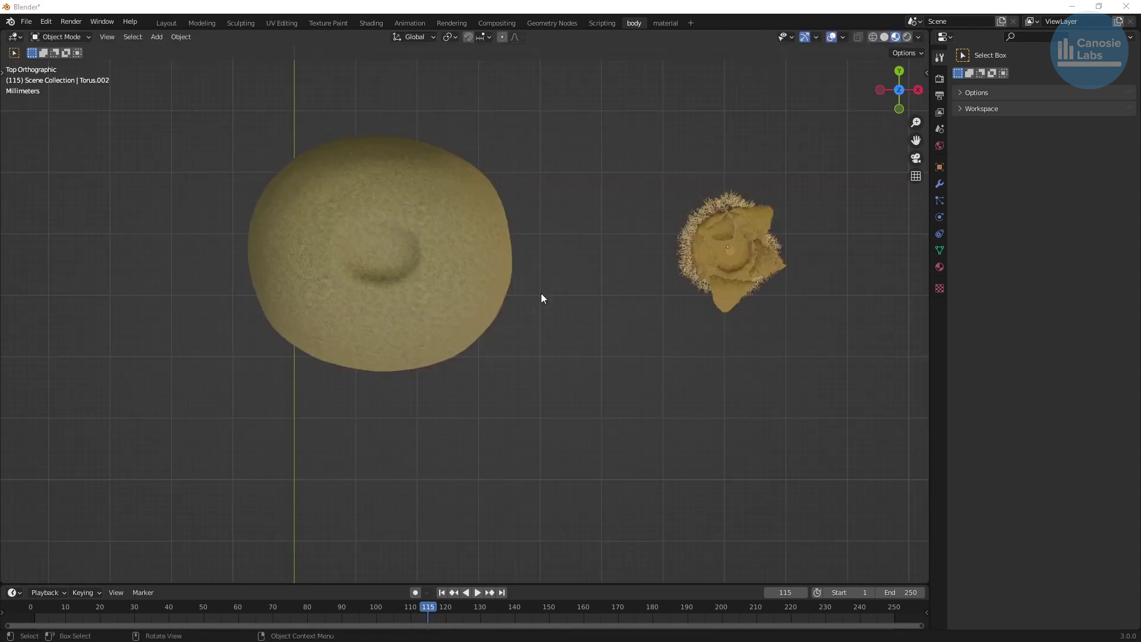
Move the assembled ring and leaves onto the top of the kiwi body and adjust their height along Z
drag(634, 158, 797, 347)
key(g)
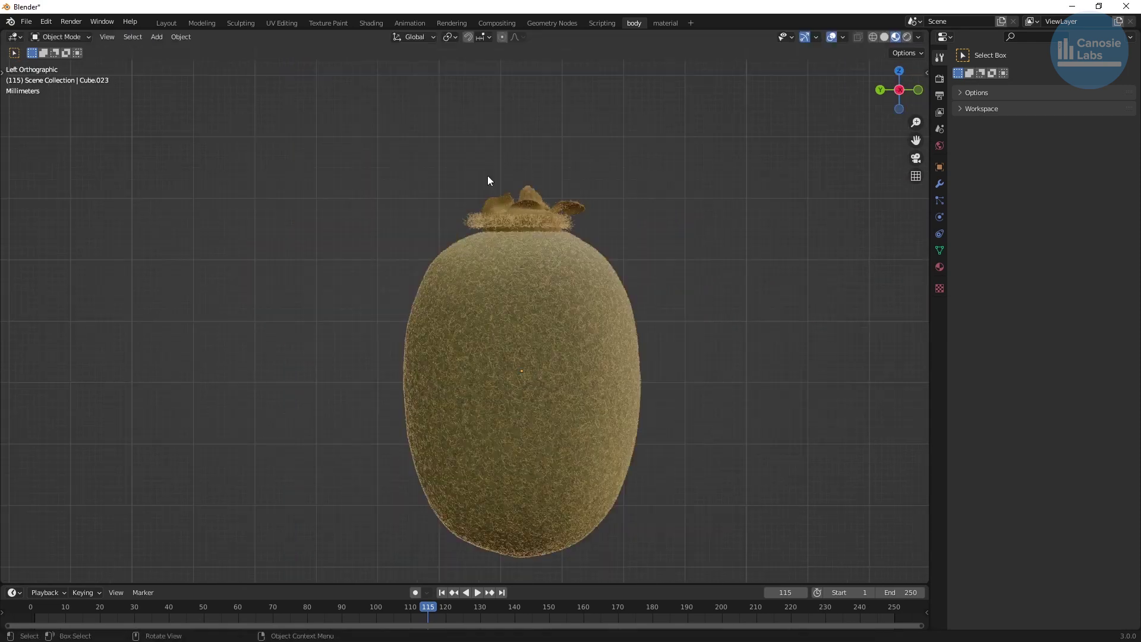
drag(446, 156, 582, 220)
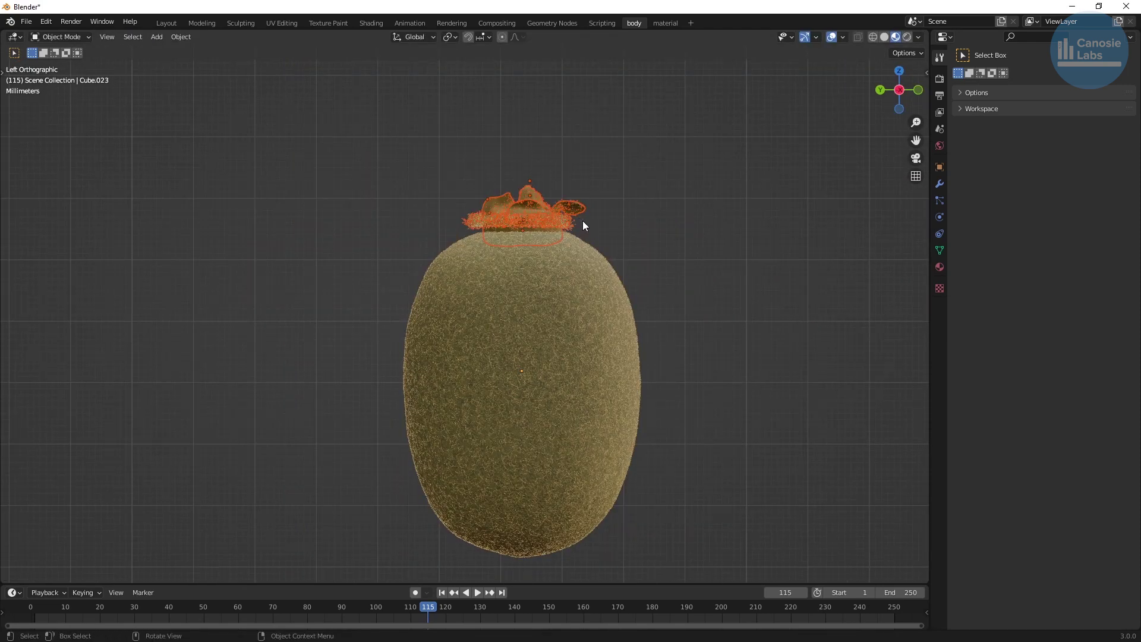
key(g)
key(z)
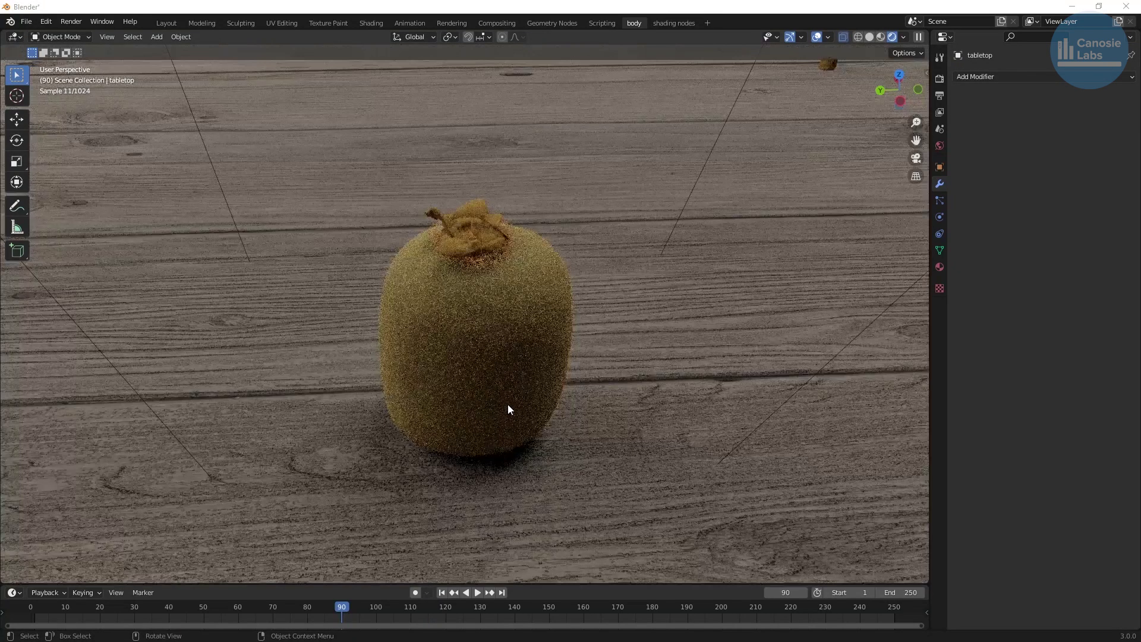
scroll(519, 350, up, 2)
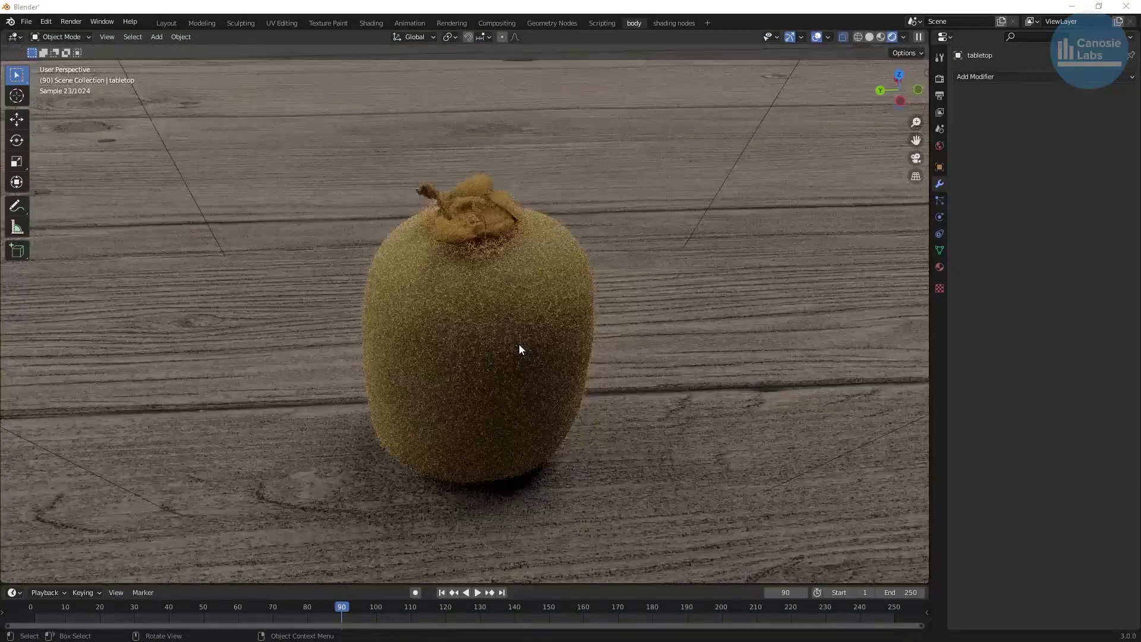